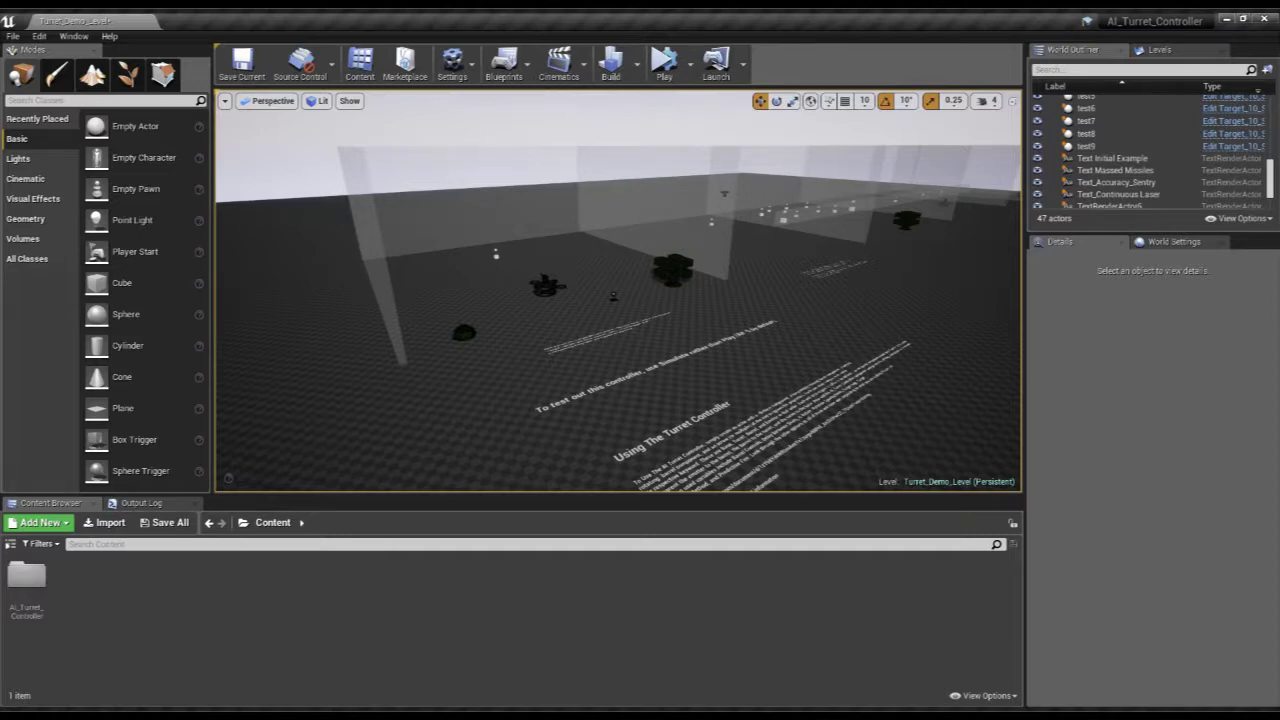
- Create an Actor blueprint named CT_Testy in the Content folder
{"action": "mouse_move", "coordinate": [618, 290]}
{"action": "right_mouse_down"}
{"action": "mouse_move", "coordinate": [640, 260]}
{"action": "mouse_move", "coordinate": [620, 258]}
{"action": "mouse_move", "coordinate": [597, 280]}
{"action": "mouse_move", "coordinate": [610, 284]}
{"action": "right_mouse_up"}
{"action": "right_click", "coordinate": [129, 637]}
{"action": "left_click", "coordinate": [394, 523]}
{"action": "type", "text": "CT"}
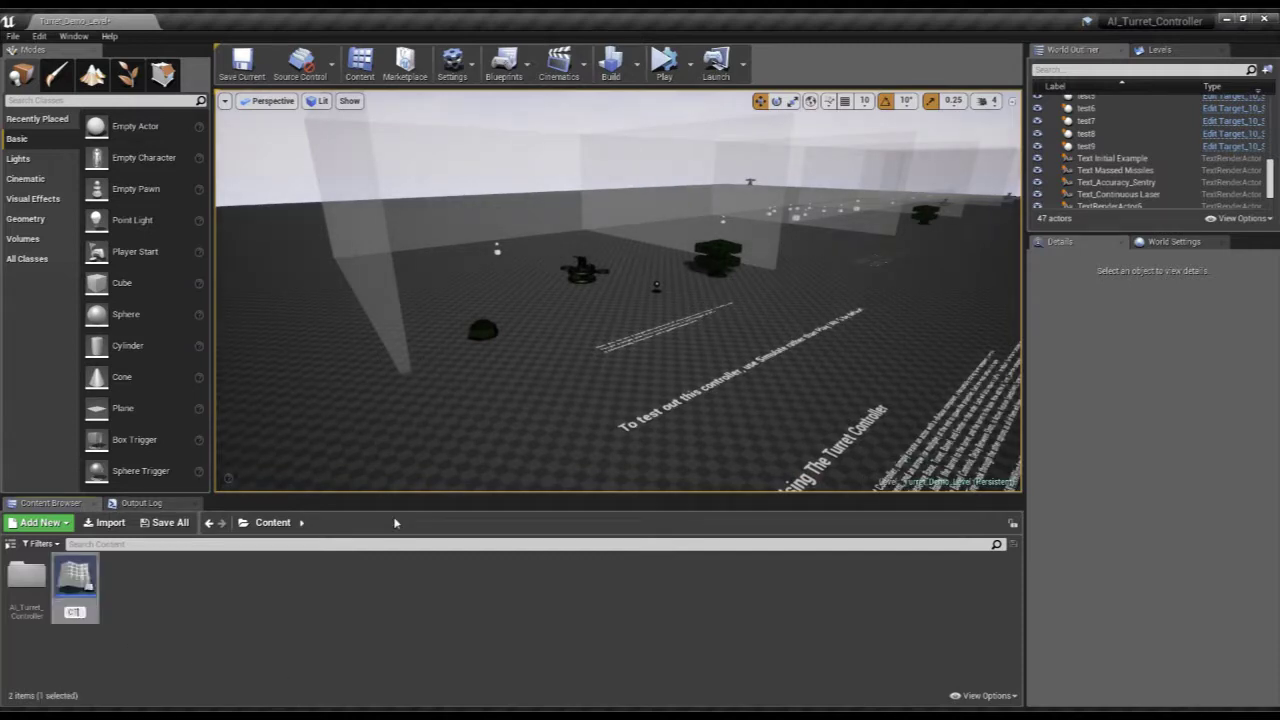
{"action": "type", "text": "_Testy"}
{"action": "key", "text": "Return"}
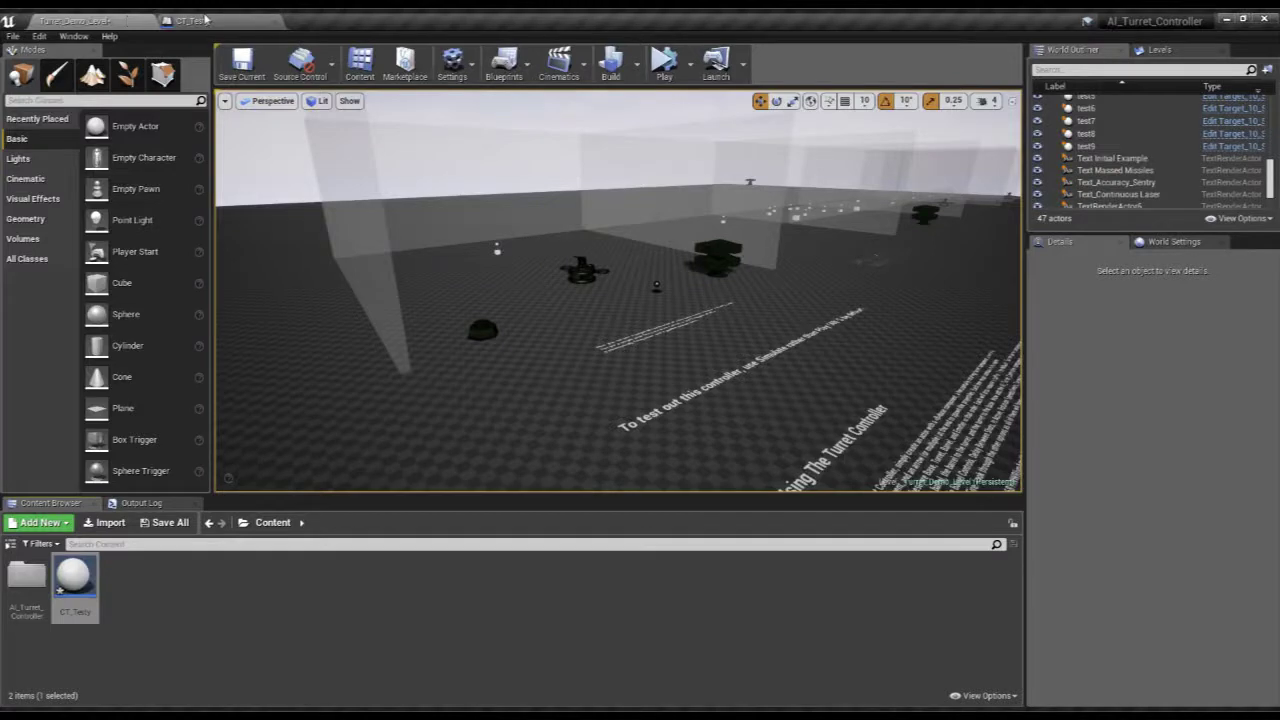
- Open the CT_Testy blueprint and add a Static Mesh component with its default name
{"action": "left_click", "coordinate": [108, 20]}
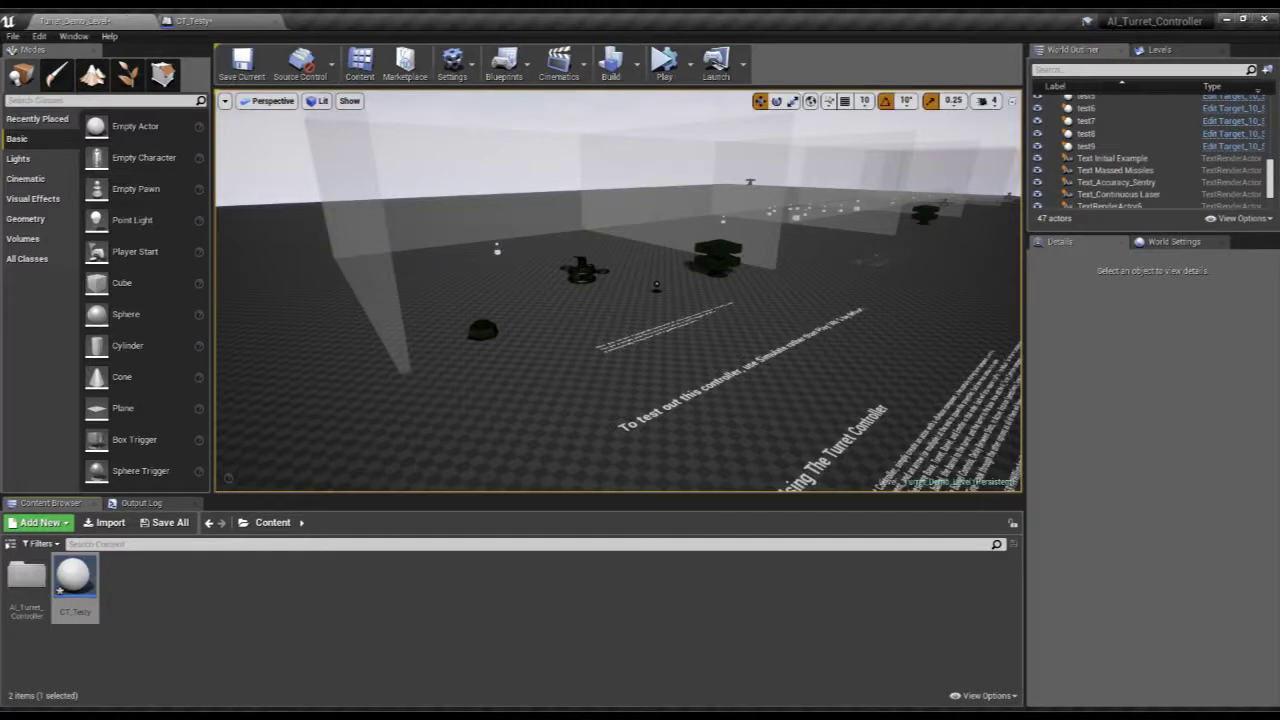
{"action": "left_click", "coordinate": [212, 20]}
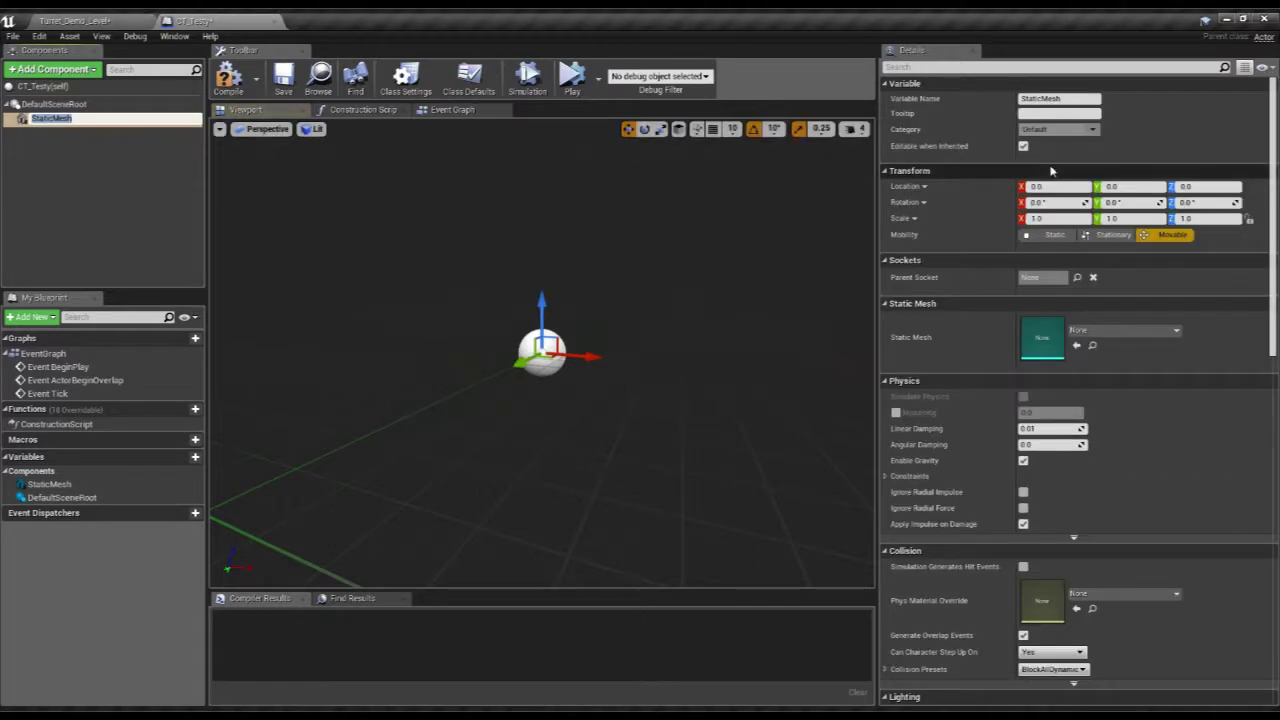
{"action": "key", "text": "Return"}
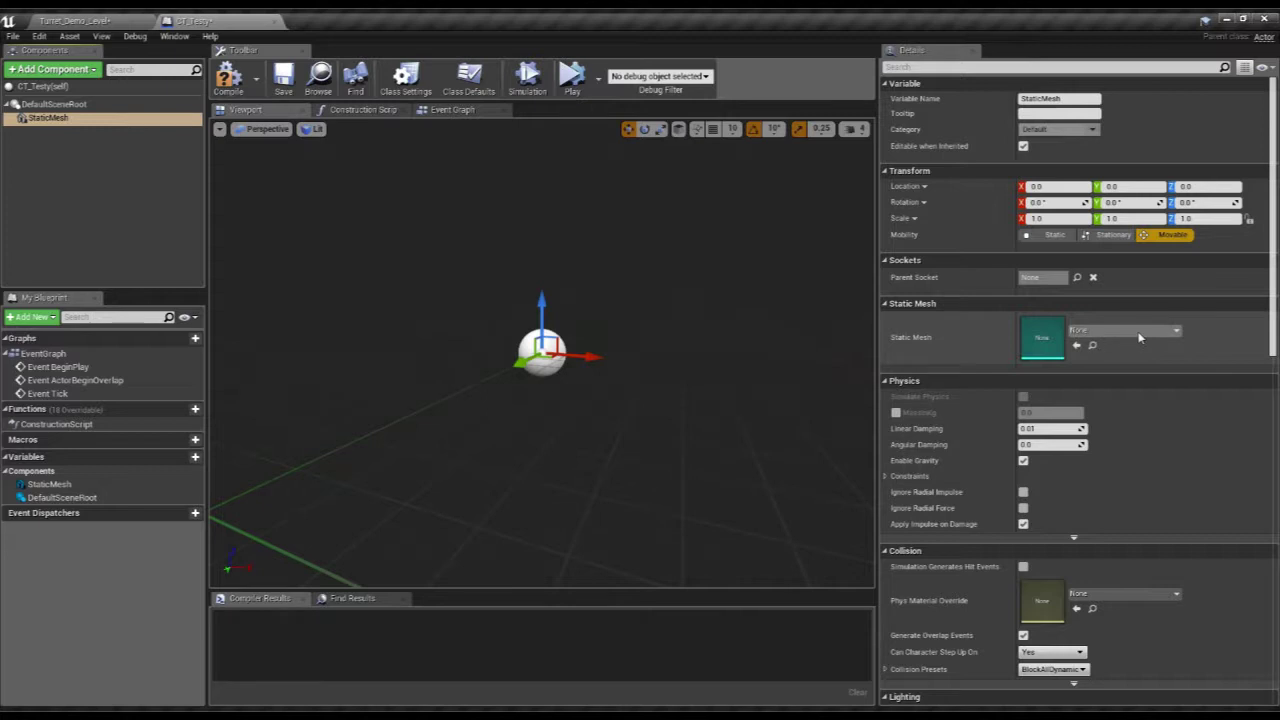
- Assign CT_Turret_Base_Mesh to the StaticMesh component
{"action": "left_click", "coordinate": [1177, 432]}
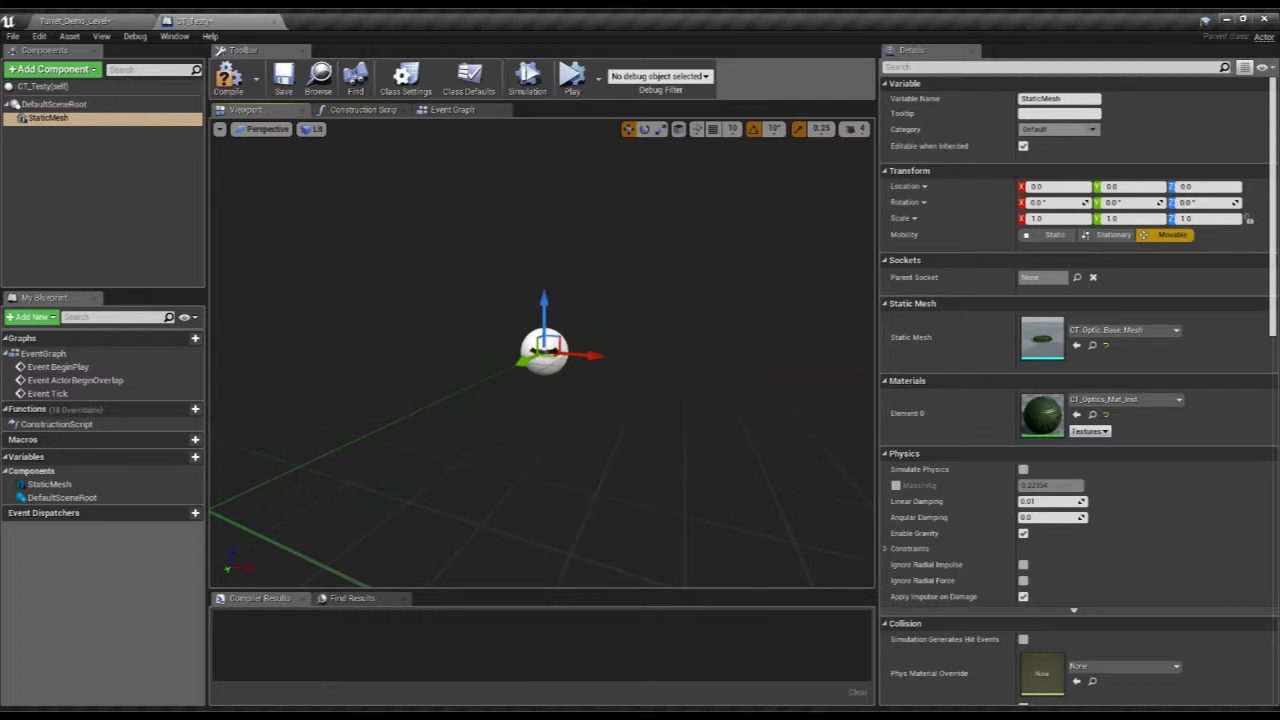
{"action": "right_click_drag", "start_coordinate": [664, 296], "coordinate": [570, 296]}
{"action": "key", "text": "f"}
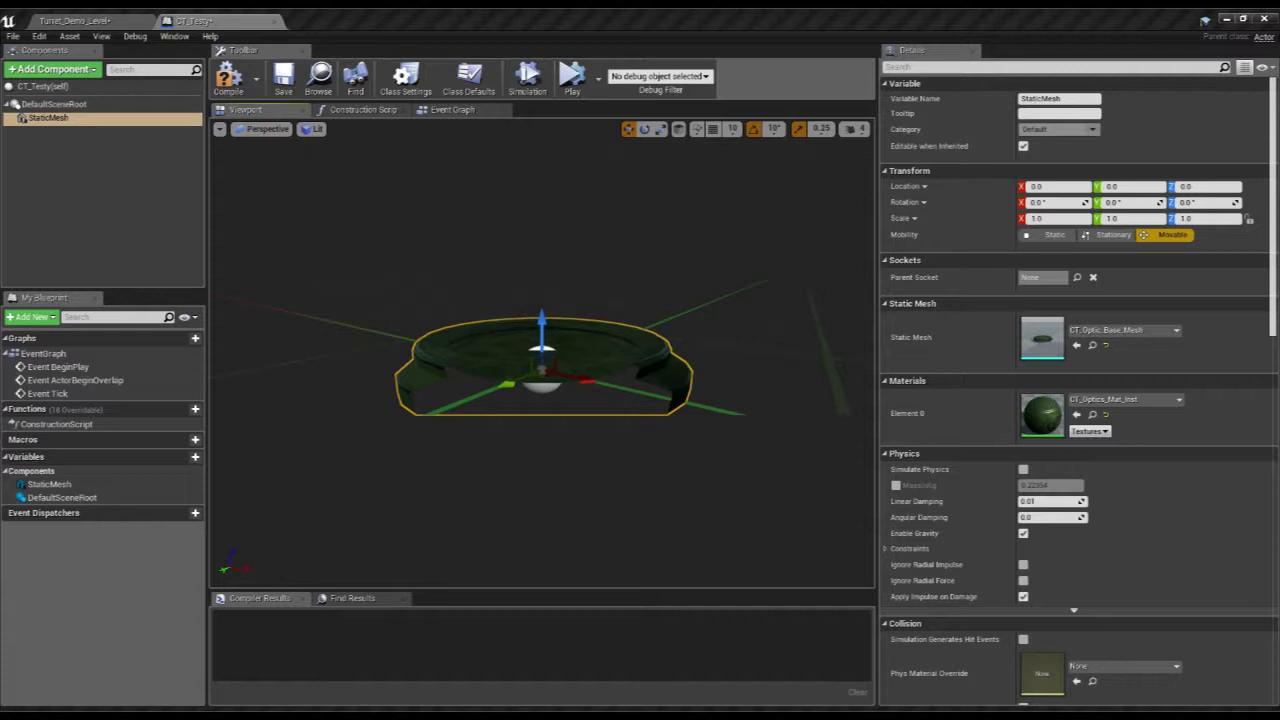
{"action": "key", "text": "ctrl+z"}
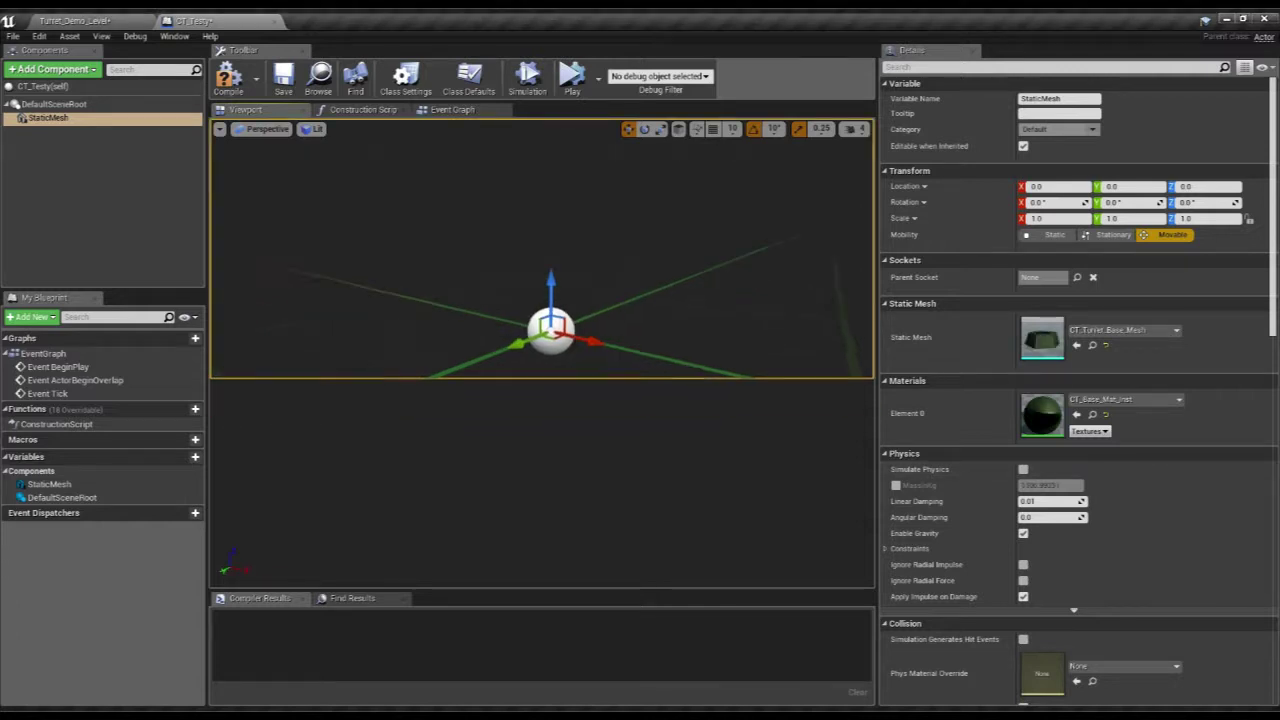
{"action": "scroll", "coordinate": [645, 319], "scroll_direction": "down", "scroll_amount": 4}
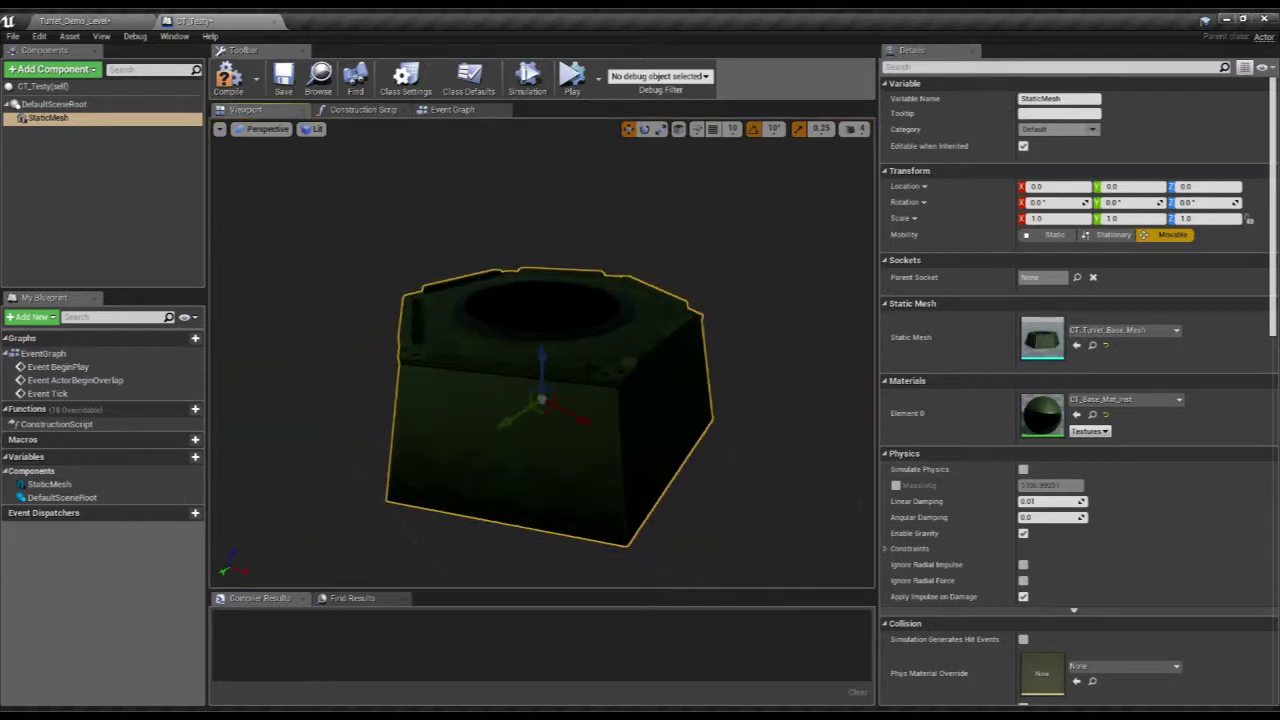
- Duplicate the base mesh component and assign CT_Turret_Mesh to the copy
{"action": "left_click", "coordinate": [47, 119]}
{"action": "key", "text": "ctrl+w"}
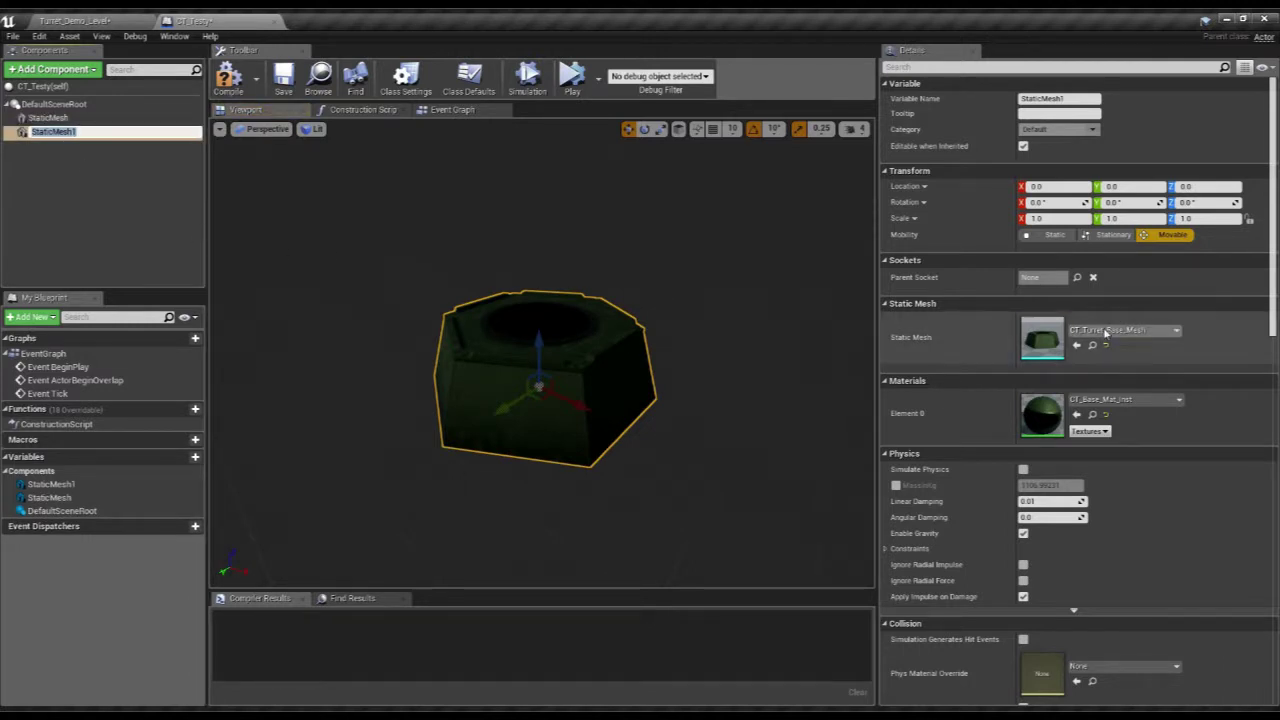
{"action": "key", "text": "Return"}
{"action": "left_click", "coordinate": [1098, 332]}
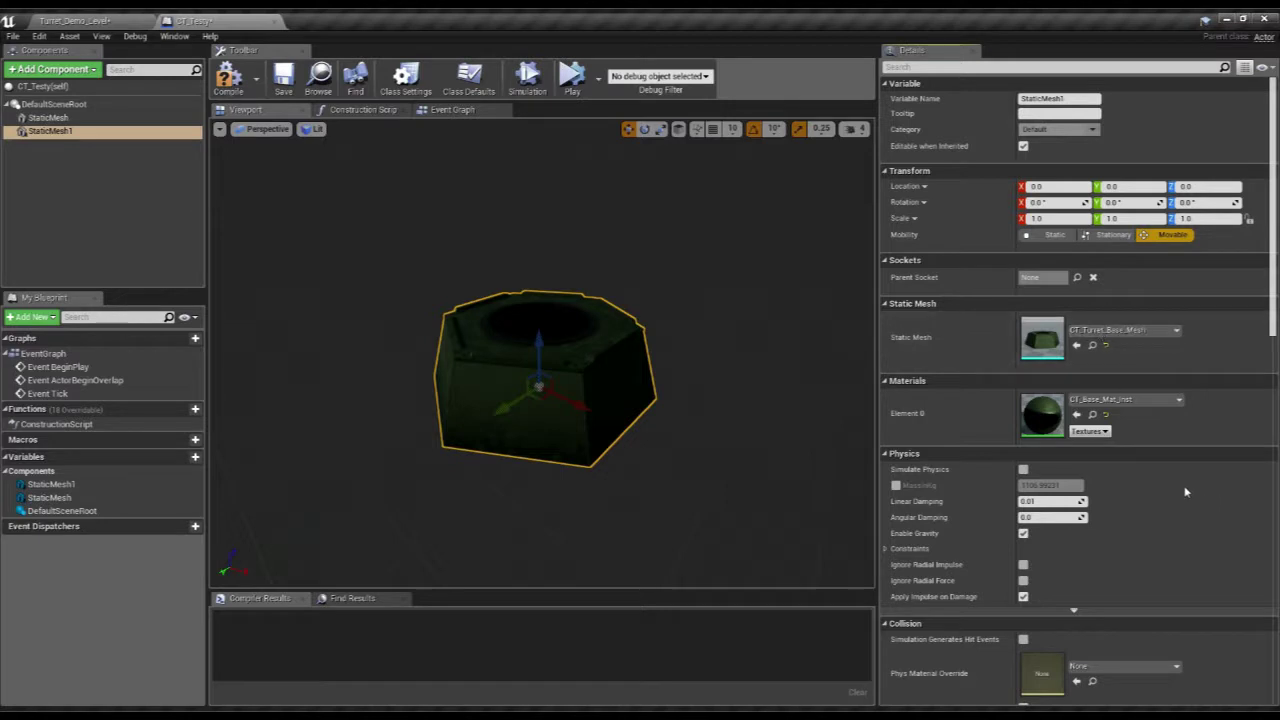
{"action": "left_click", "coordinate": [1140, 469]}
- Raise the turret mesh to a Z location of about 132 so it sits on top of the base
{"action": "left_click_drag", "start_coordinate": [539, 345], "coordinate": [547, 296]}
{"action": "right_click_drag", "start_coordinate": [576, 379], "coordinate": [652, 355]}
{"action": "left_click_drag", "start_coordinate": [620, 390], "coordinate": [618, 344]}
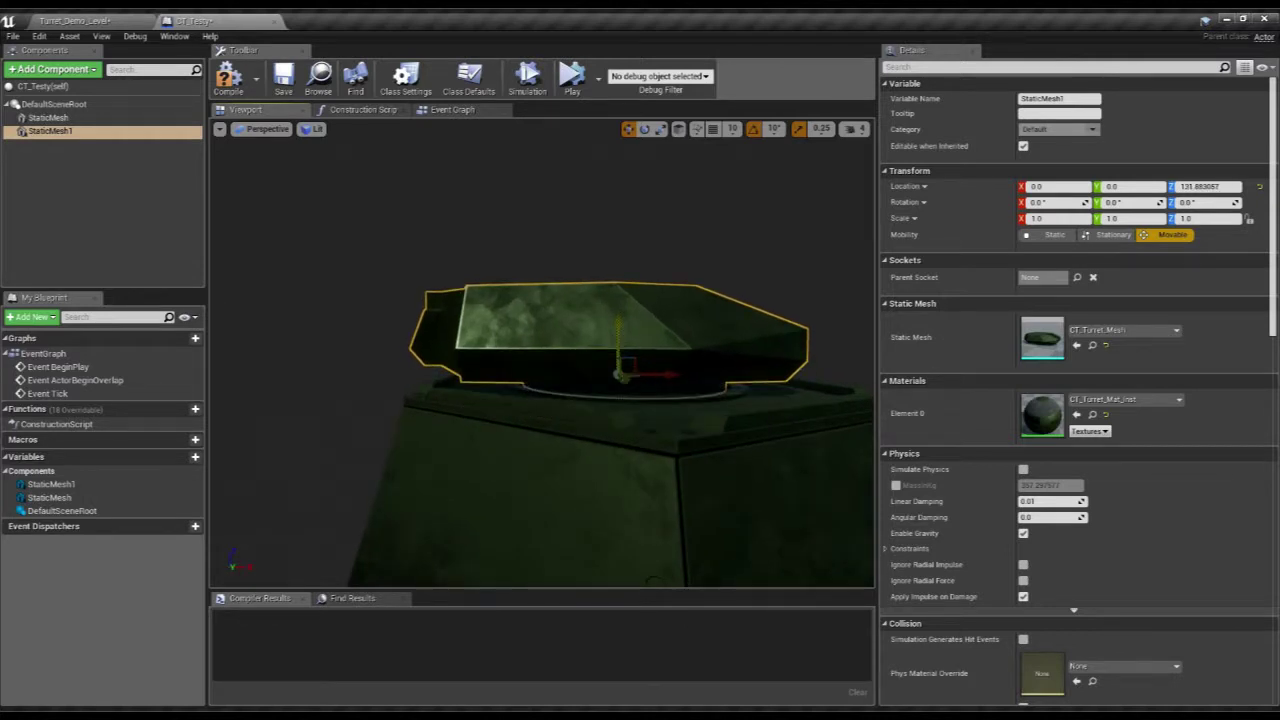
- Duplicate the turret mesh component and assign CT_Barrel_Mesh to the copy
{"action": "mouse_move", "coordinate": [618, 344]}
{"action": "right_mouse_down"}
{"action": "mouse_move", "coordinate": [640, 370]}
{"action": "mouse_move", "coordinate": [620, 370]}
{"action": "mouse_move", "coordinate": [620, 332]}
{"action": "right_mouse_up"}
{"action": "key", "text": "ctrl+w"}
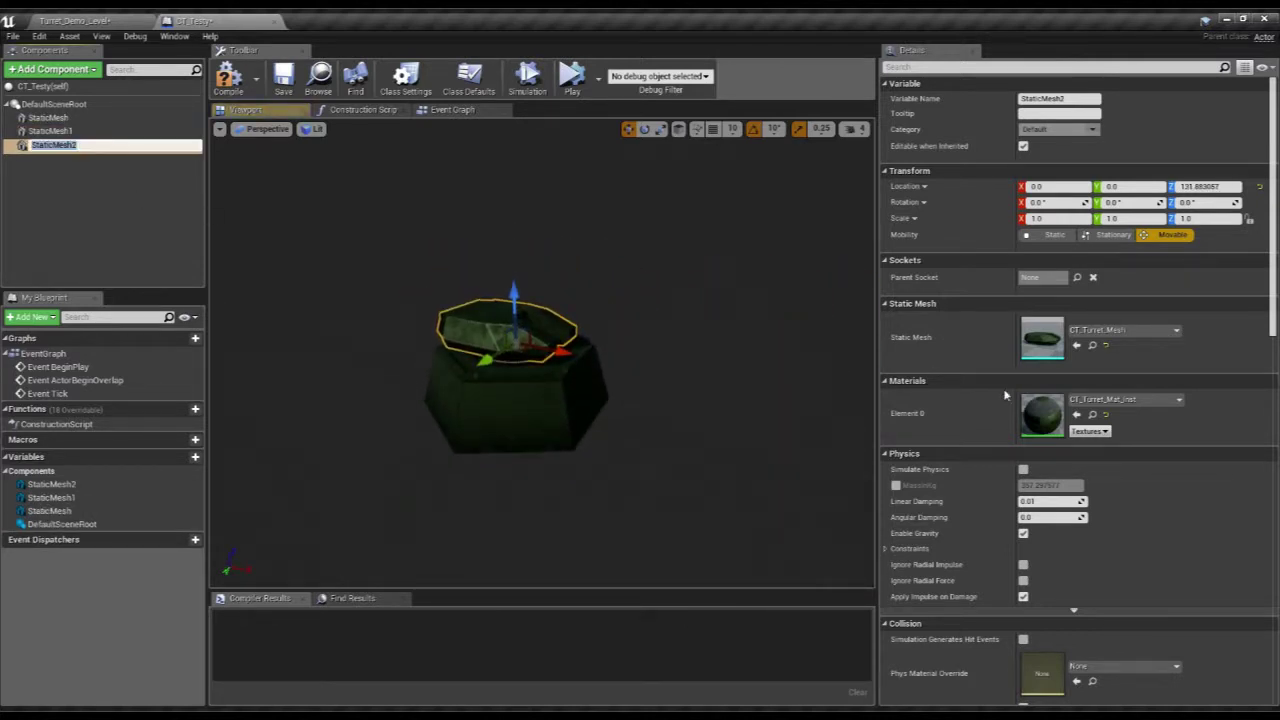
{"action": "left_click", "coordinate": [1117, 334]}
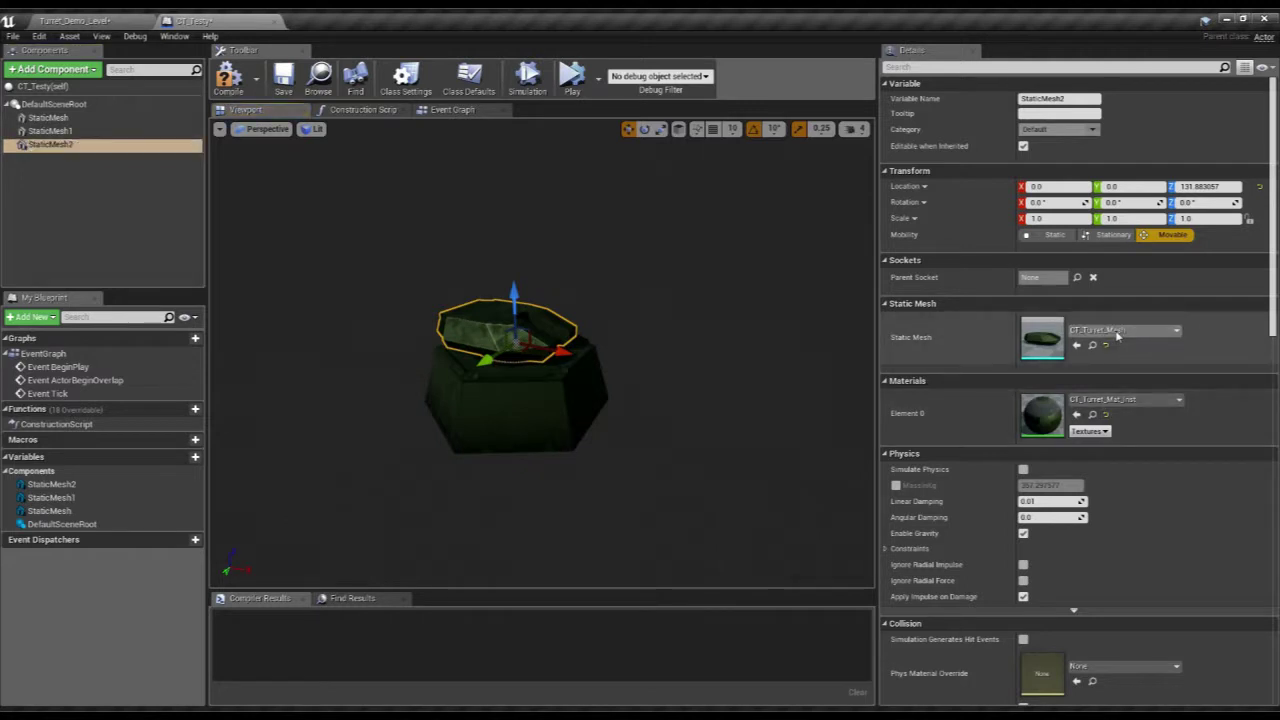
{"action": "left_click", "coordinate": [1124, 451]}
- Move the barrel mesh into the turret's front opening, at about X 25.4 and Z 172.2
{"action": "right_click_drag", "start_coordinate": [640, 370], "coordinate": [630, 340]}
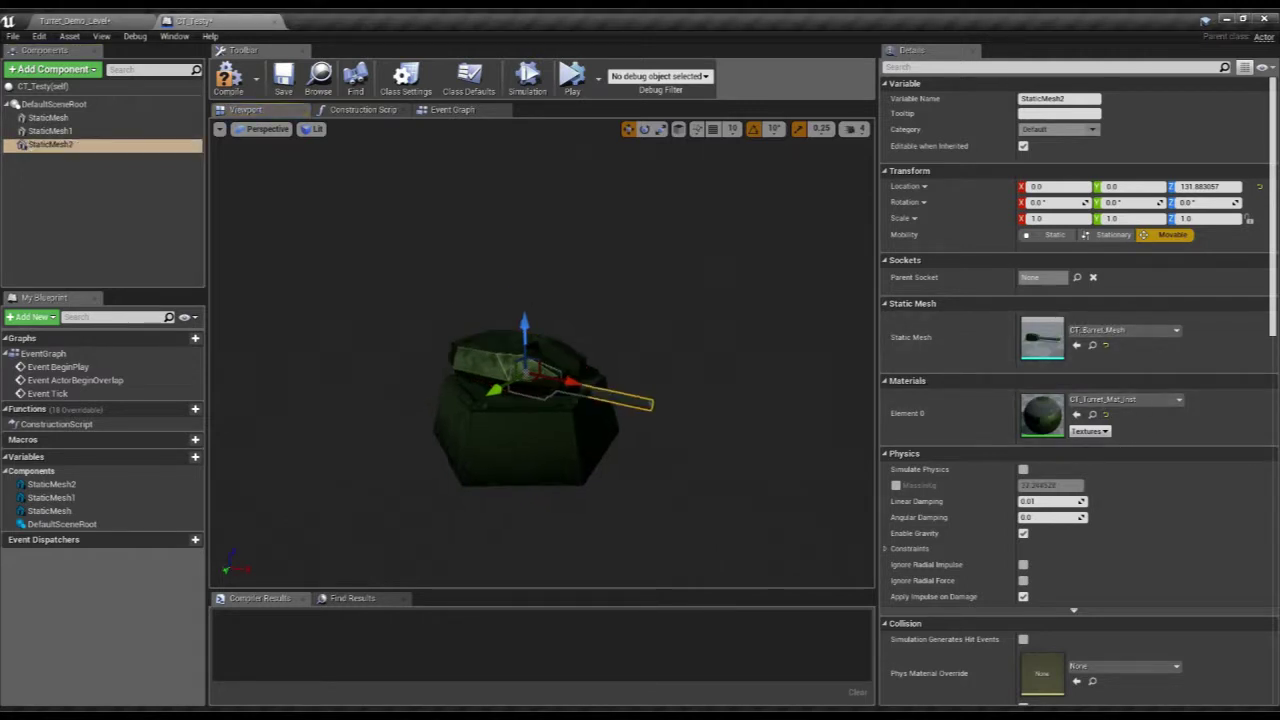
{"action": "scroll", "coordinate": [493, 427], "scroll_direction": "up", "scroll_amount": 8}
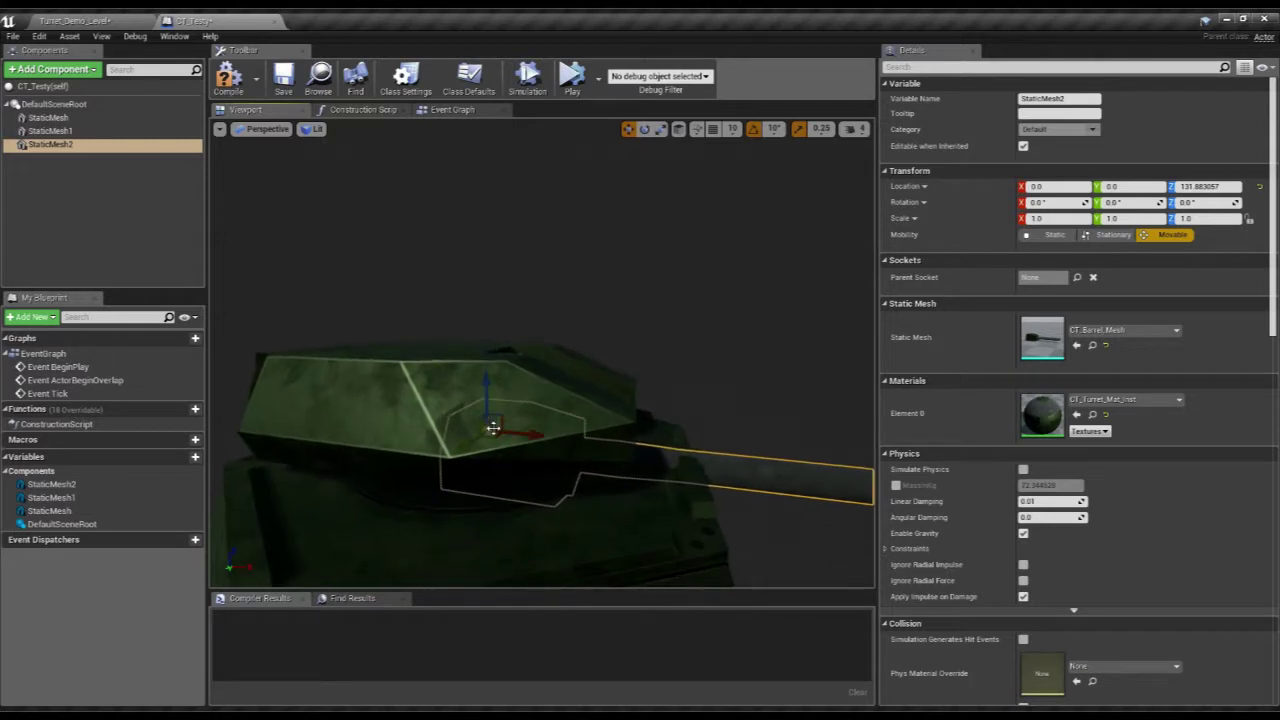
{"action": "left_click_drag", "start_coordinate": [493, 427], "coordinate": [535, 361]}
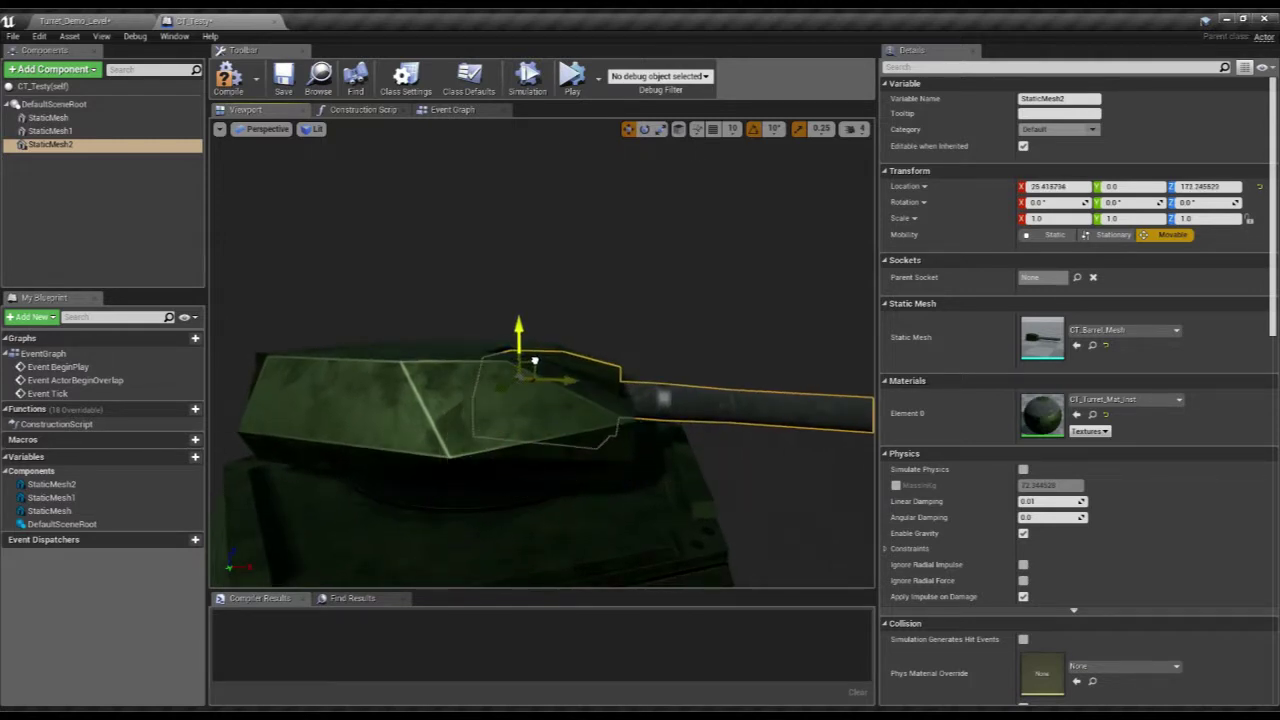
{"action": "scroll", "coordinate": [535, 361], "scroll_direction": "down", "scroll_amount": 5}
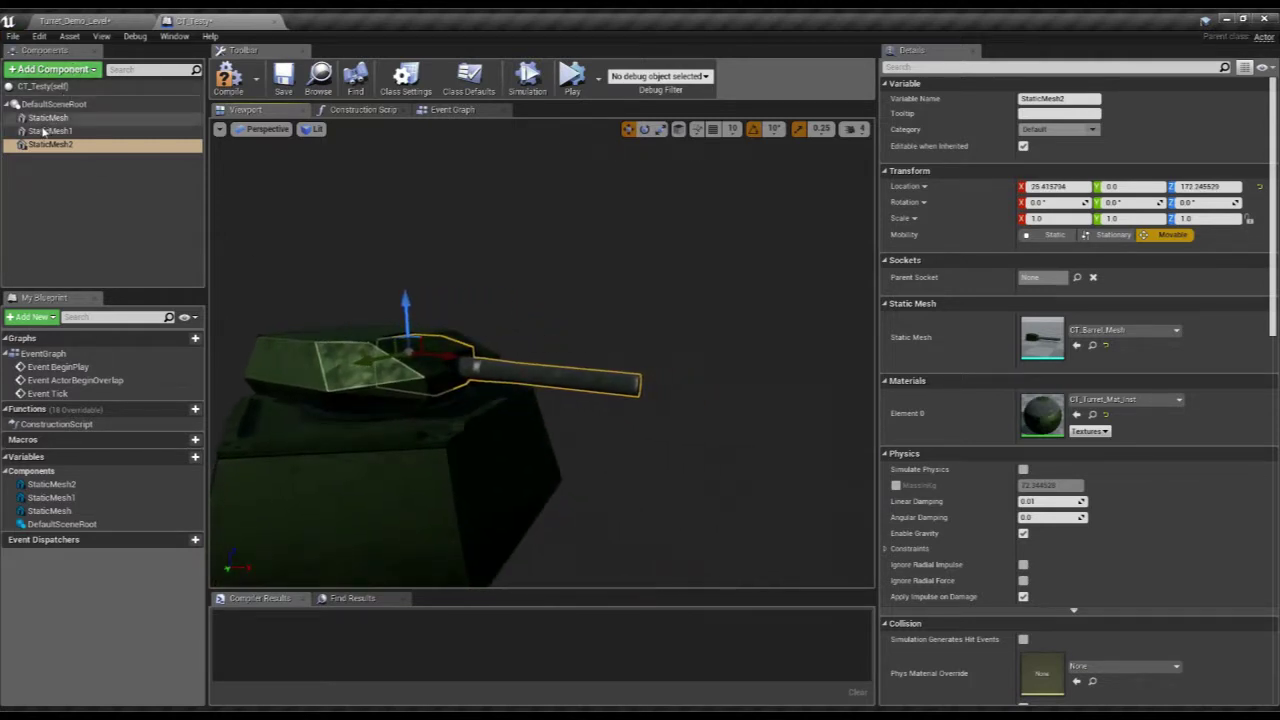
- Parent the barrel mesh to the turret mesh and the turret mesh to the base mesh
{"action": "left_click", "coordinate": [48, 132]}
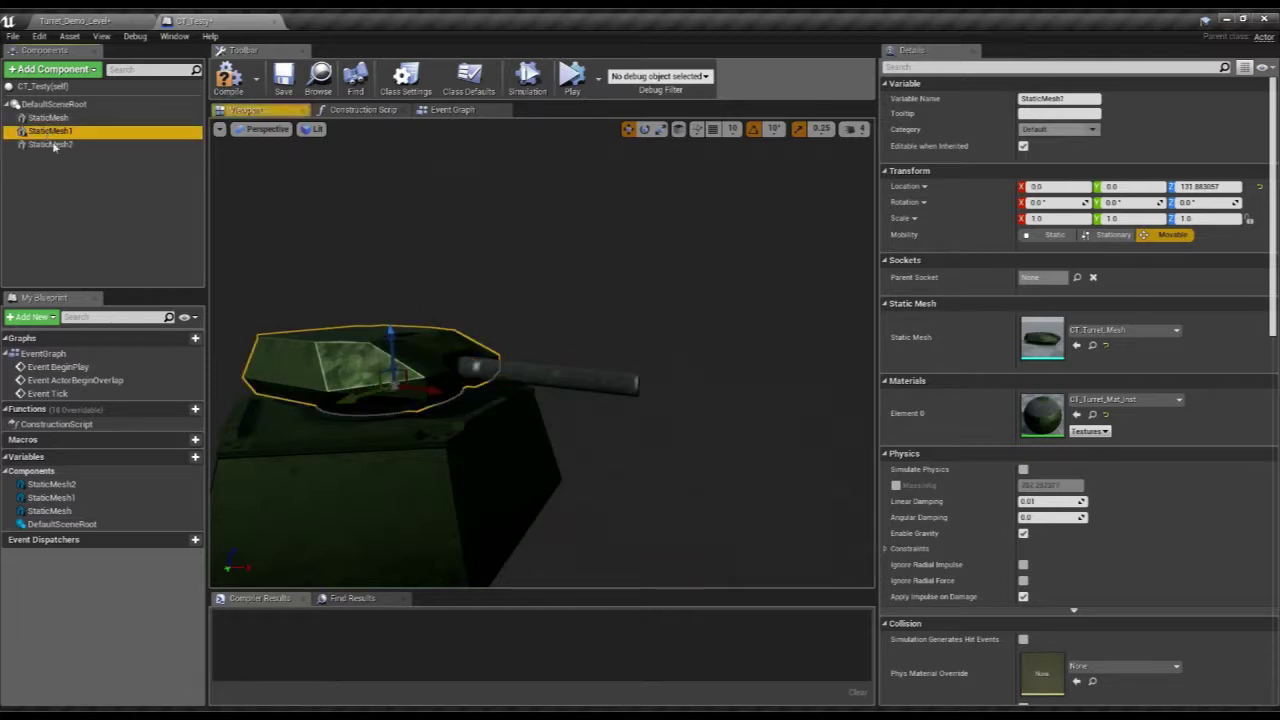
{"action": "left_click", "coordinate": [55, 146]}
{"action": "key", "text": "F2"}
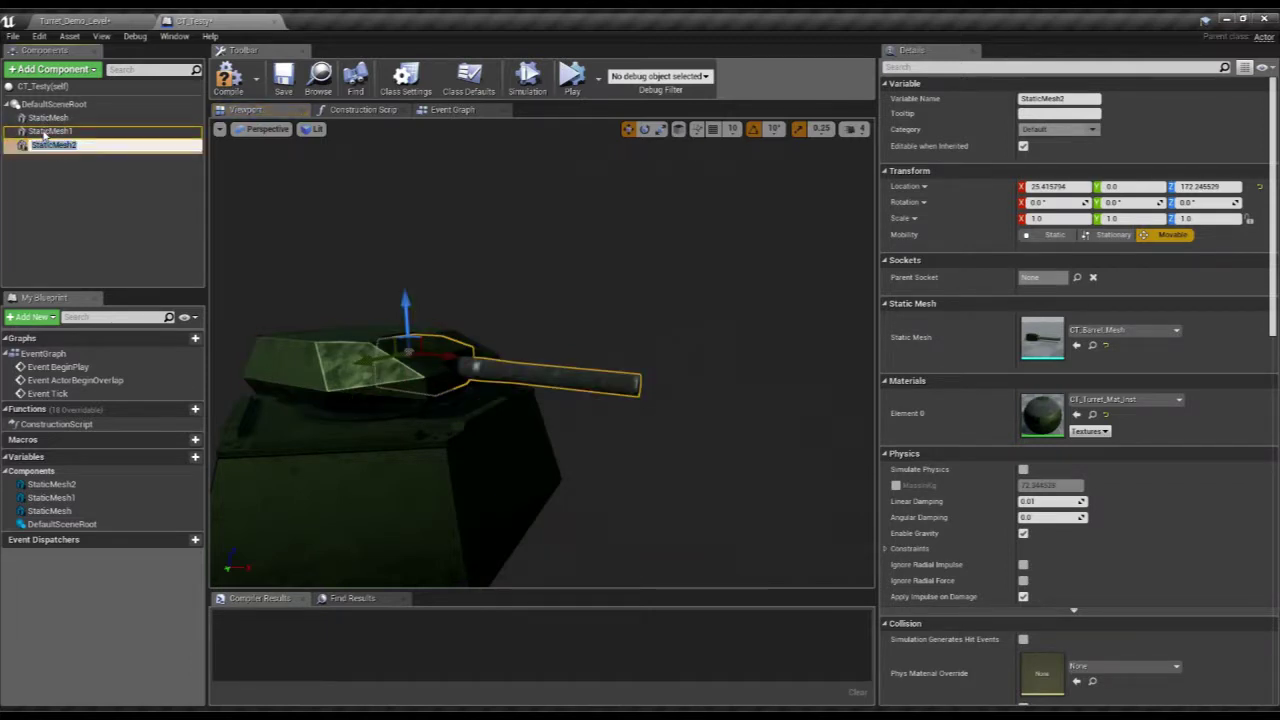
{"action": "left_click_drag", "start_coordinate": [44, 134], "coordinate": [53, 124]}
- Add an Arrow component under the barrel mesh and place it just in front of the barrel's muzzle
{"action": "left_click", "coordinate": [48, 133]}
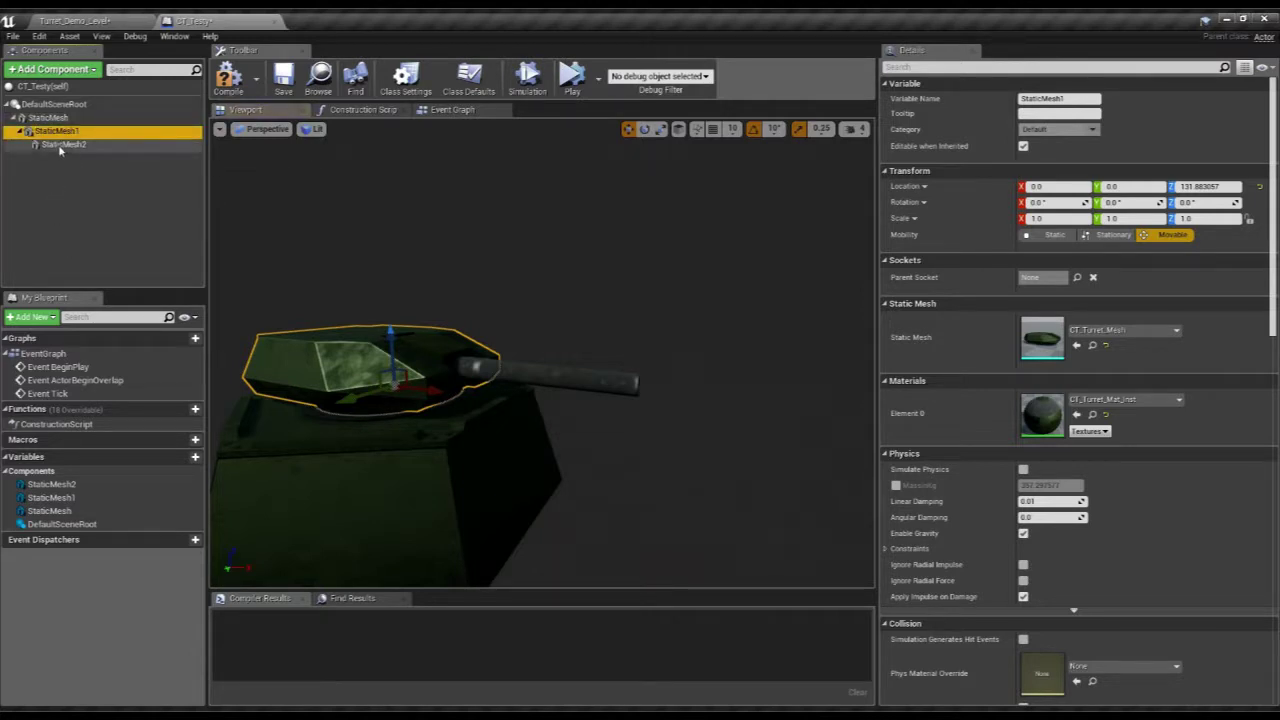
{"action": "left_click", "coordinate": [62, 147]}
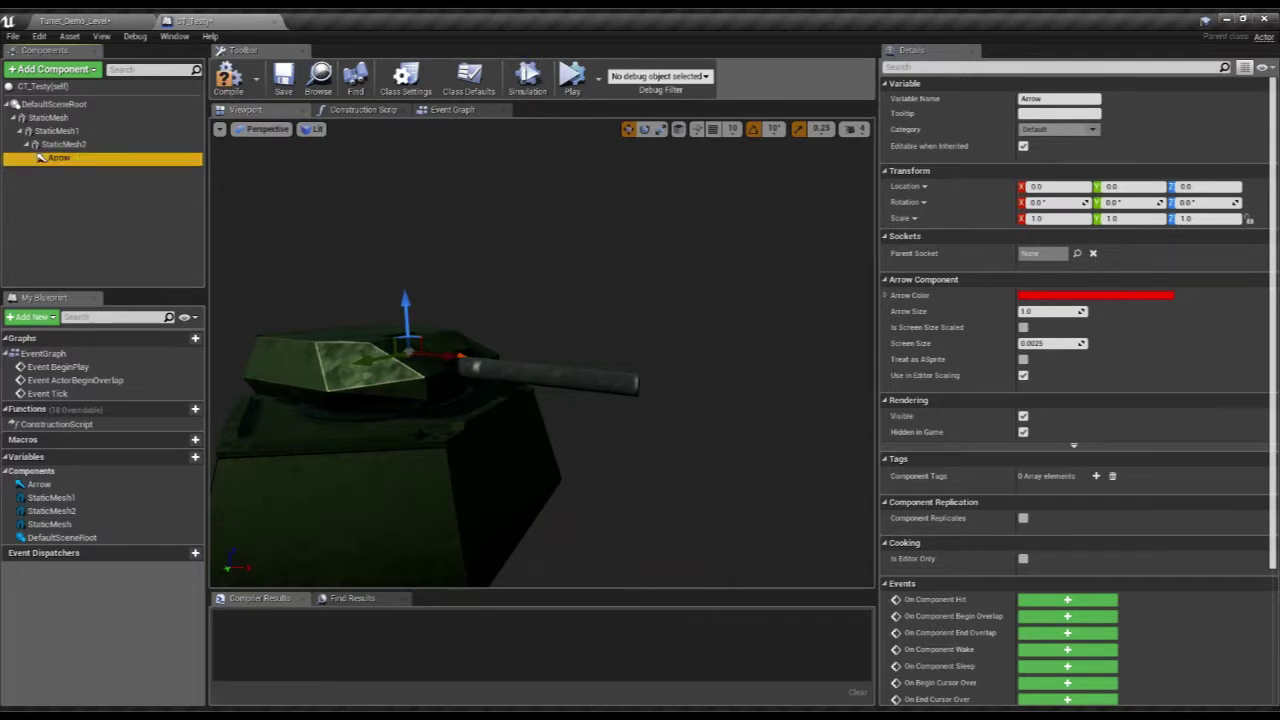
{"action": "left_click_drag", "start_coordinate": [448, 357], "coordinate": [673, 379]}
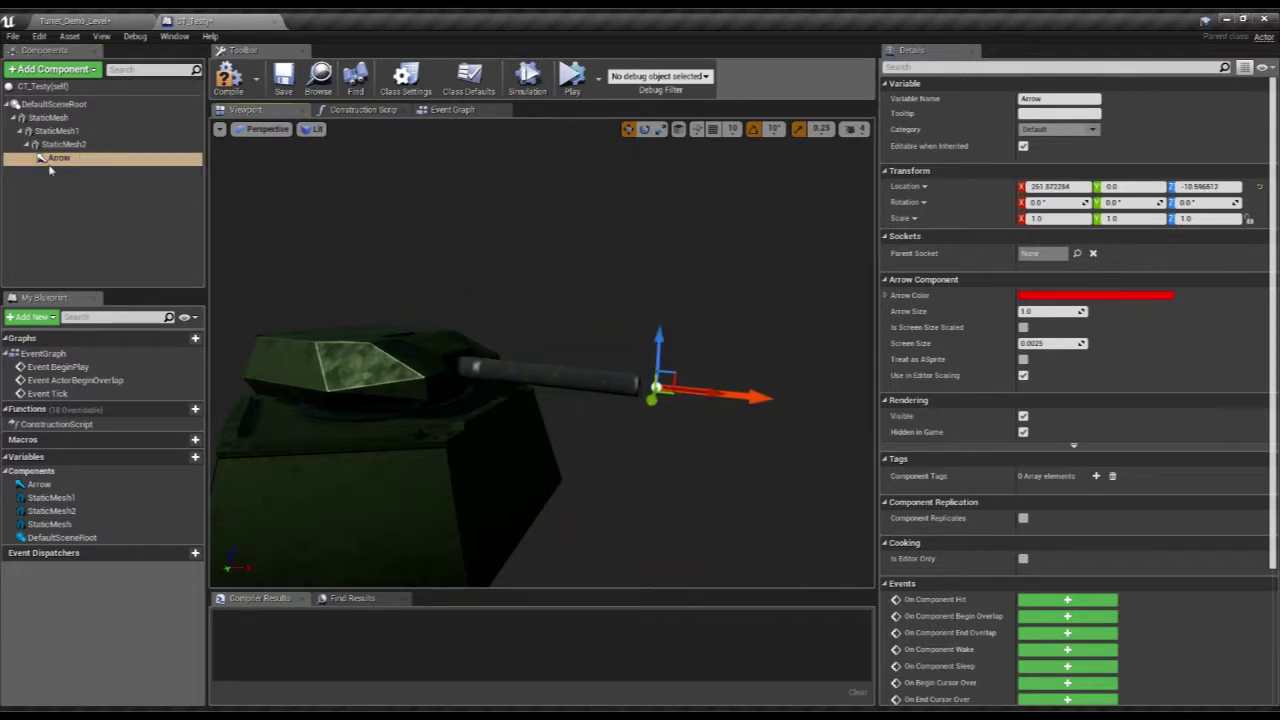
- Rename the base mesh component as base1 and the turret mesh component as turret1
{"action": "left_click", "coordinate": [46, 118]}
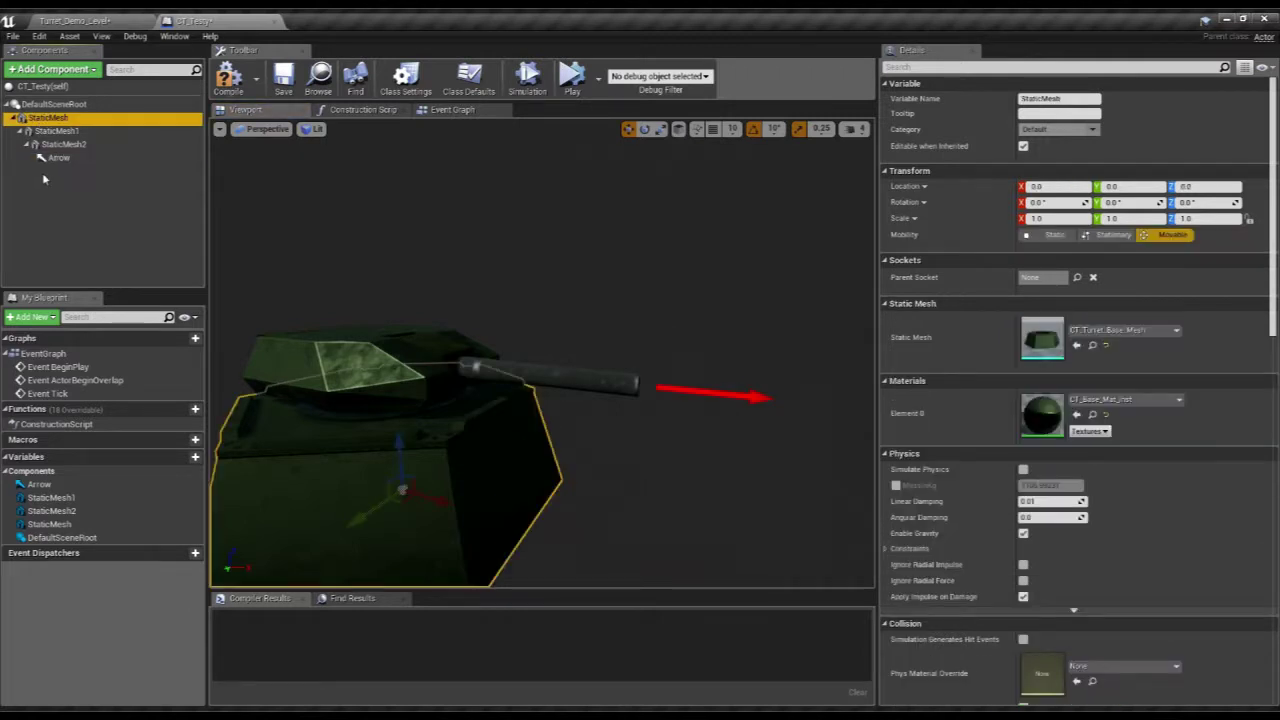
{"action": "type", "text": "base"}
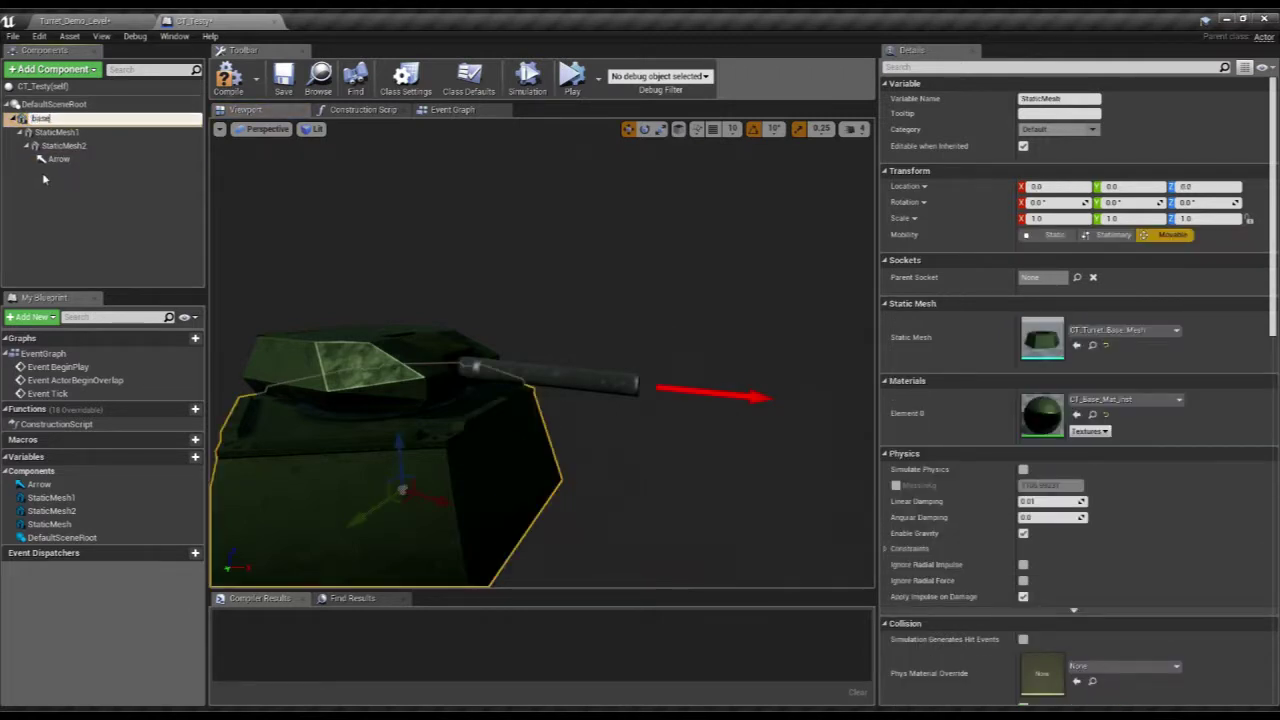
{"action": "type", "text": "1"}
{"action": "key", "text": "Return"}
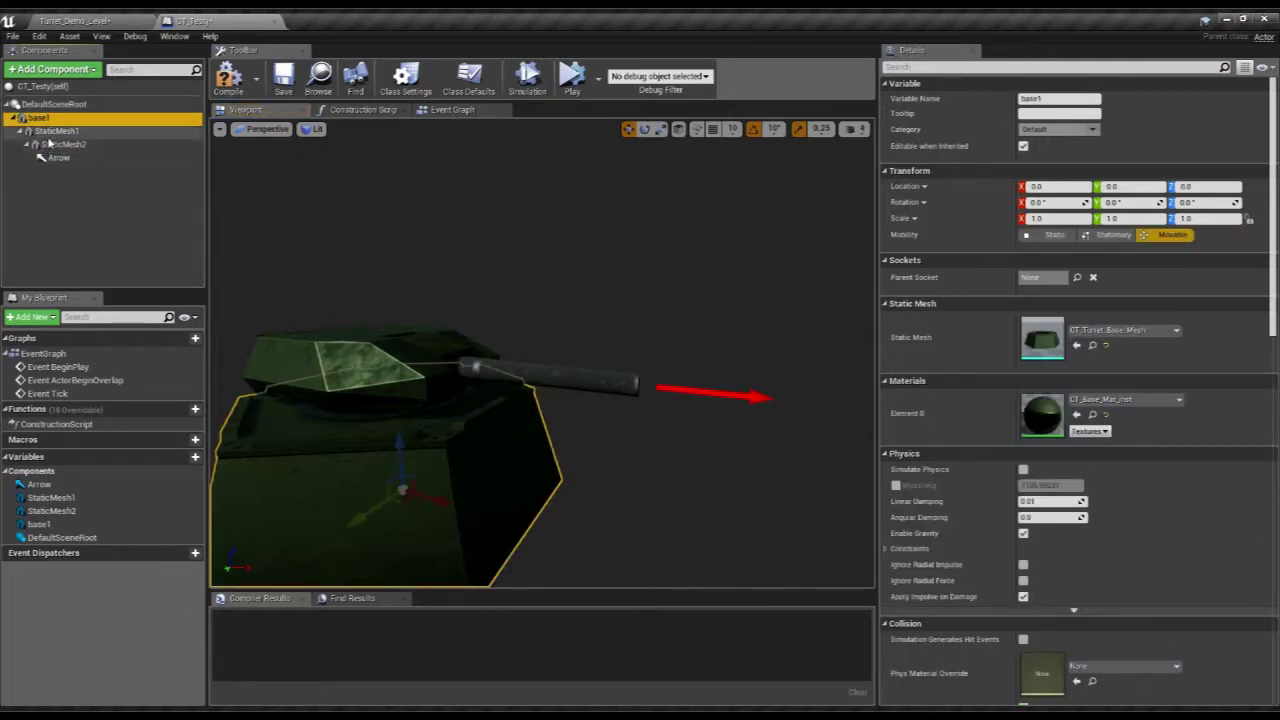
{"action": "double_click", "coordinate": [53, 132]}
{"action": "type", "text": "turret"}
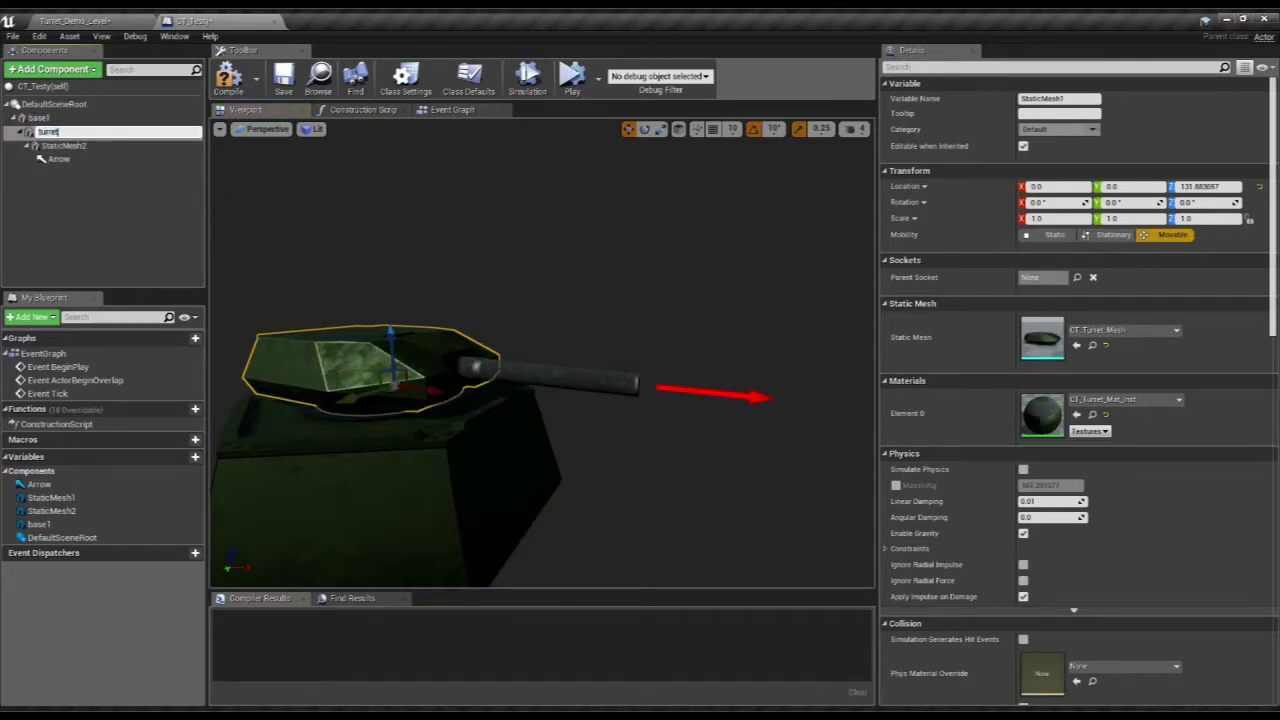
{"action": "type", "text": "1"}
{"action": "key", "text": "Return"}
- Rename the barrel mesh component as barrel1 and the arrow component as emitter1
{"action": "left_click", "coordinate": [64, 146]}
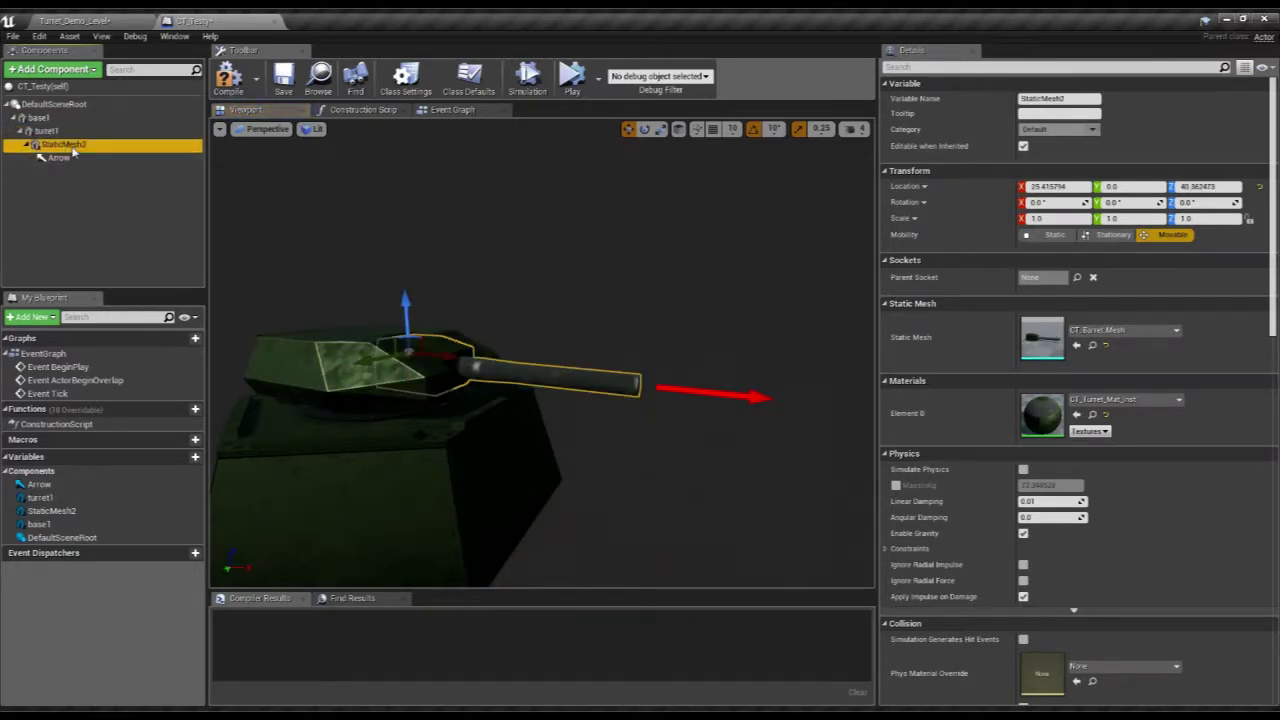
{"action": "double_click", "coordinate": [72, 148]}
{"action": "type", "text": "barrel"}
{"action": "key", "text": "Return"}
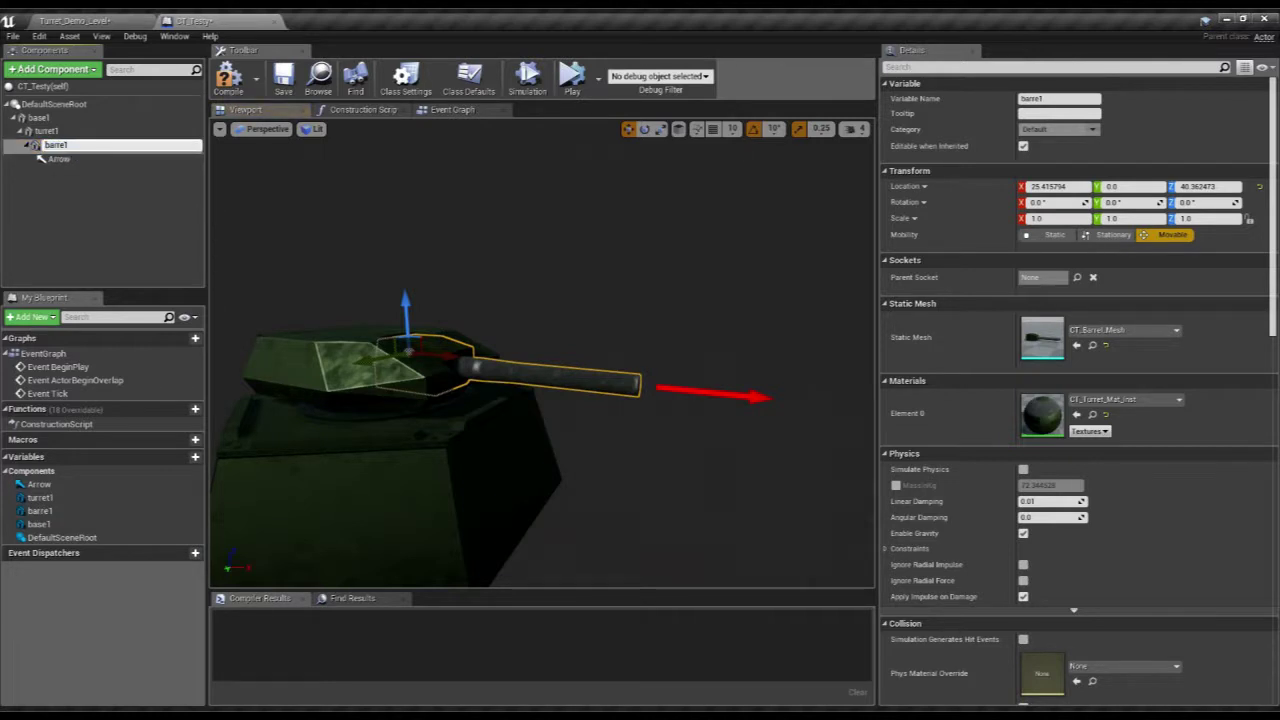
{"action": "key", "text": "Return"}
{"action": "double_click", "coordinate": [67, 159]}
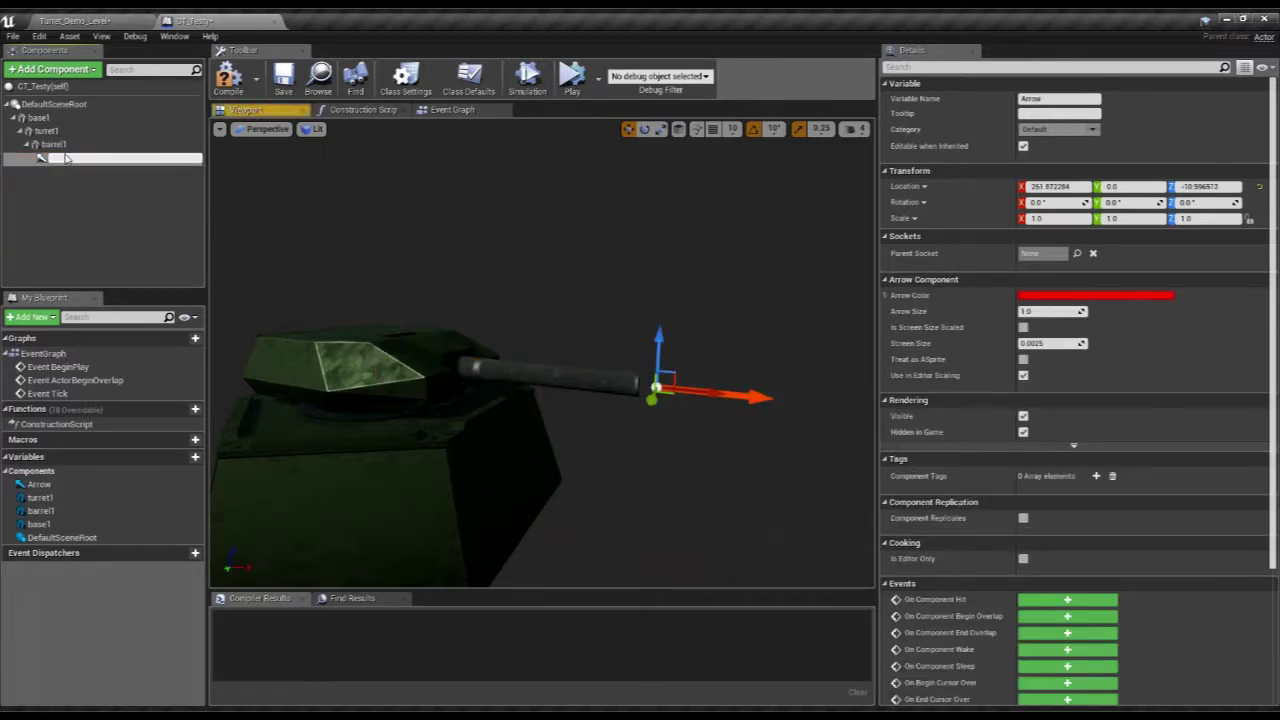
{"action": "type", "text": "arr"}
{"action": "key", "text": "Return"}
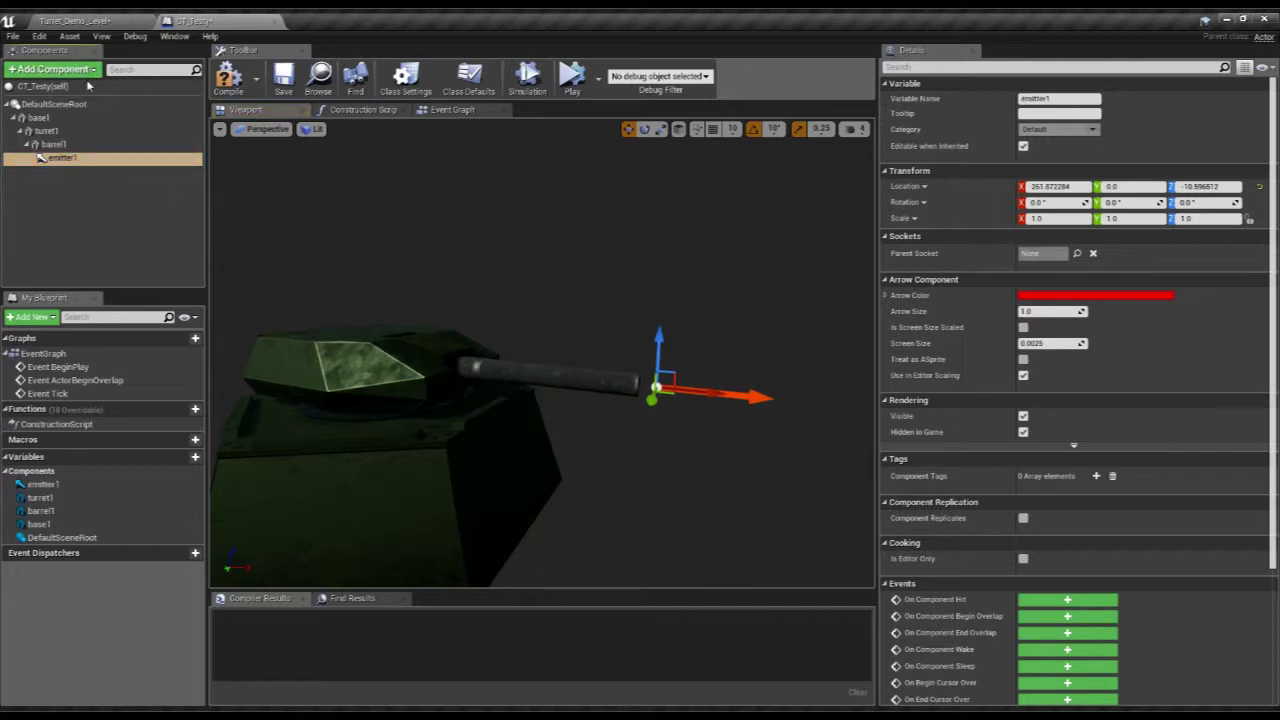
- Add an AI_Turret_Controller_BP component to the blueprint and review its settings, including the Construction suffix and prefix options
{"action": "left_click", "coordinate": [64, 145]}
{"action": "left_click", "coordinate": [75, 174]}
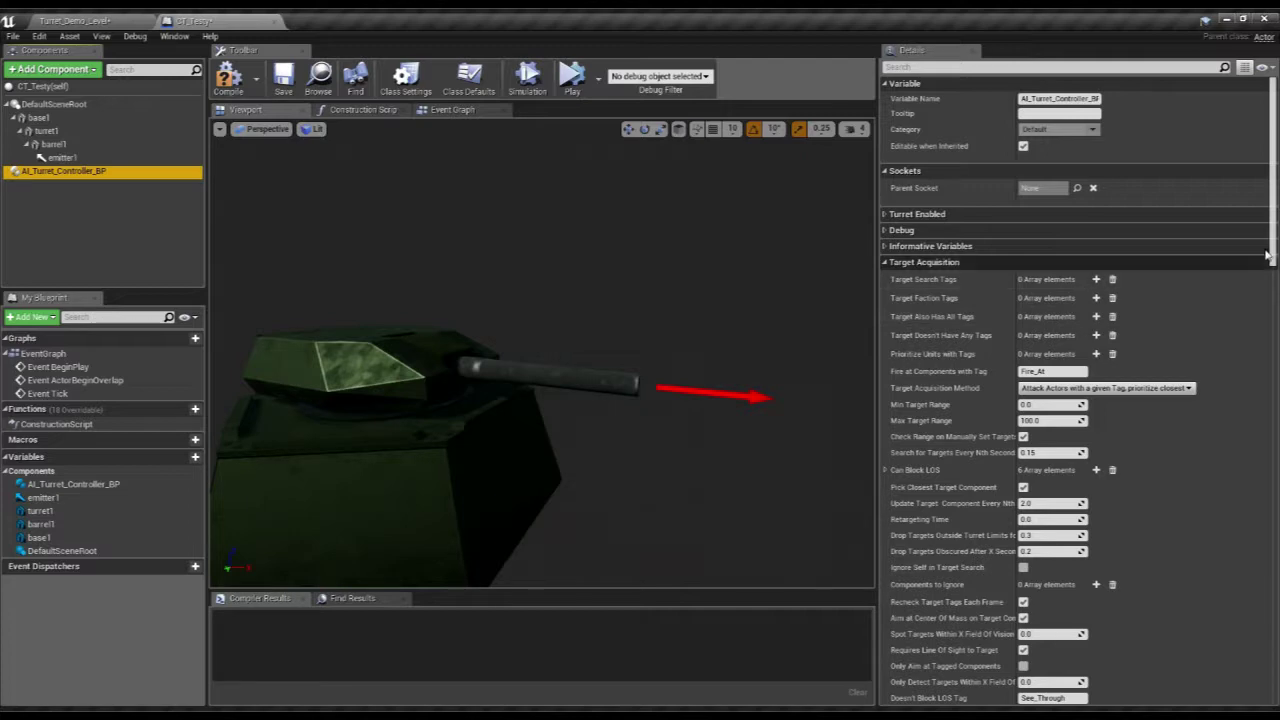
{"action": "left_click_drag", "start_coordinate": [1272, 262], "coordinate": [1271, 659]}
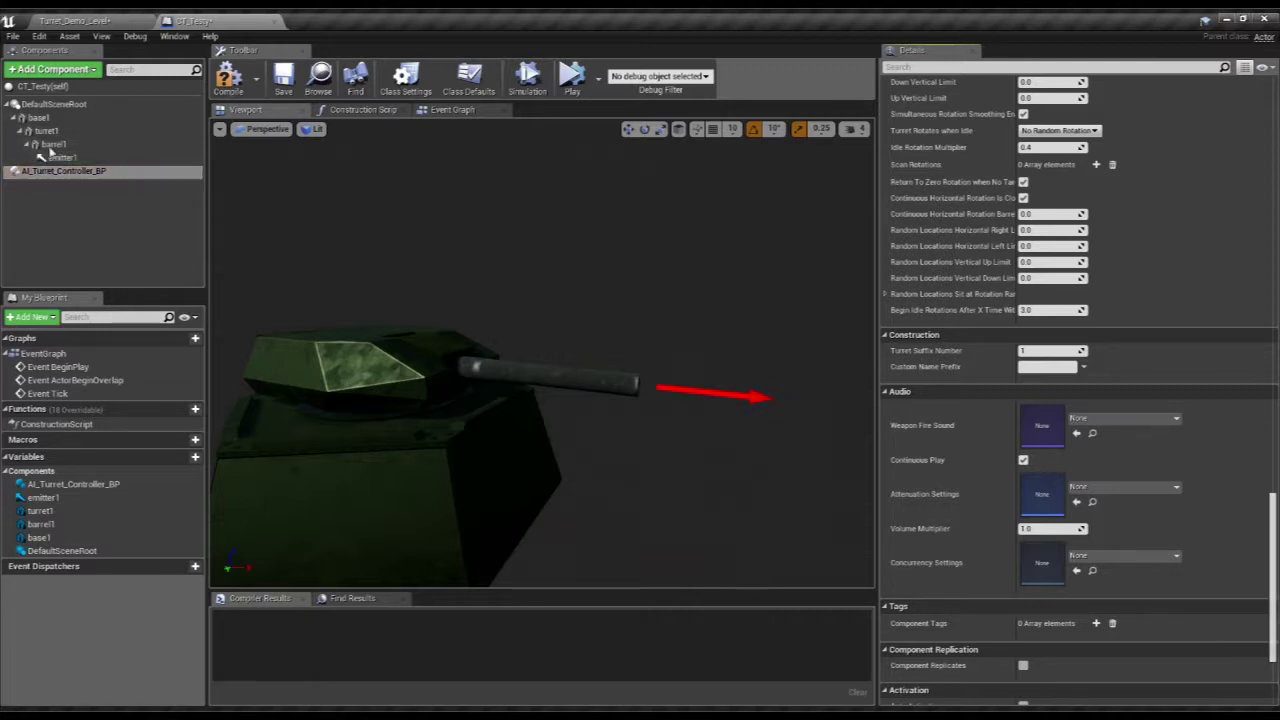
{"action": "left_click_drag", "start_coordinate": [1273, 531], "coordinate": [1275, 90]}
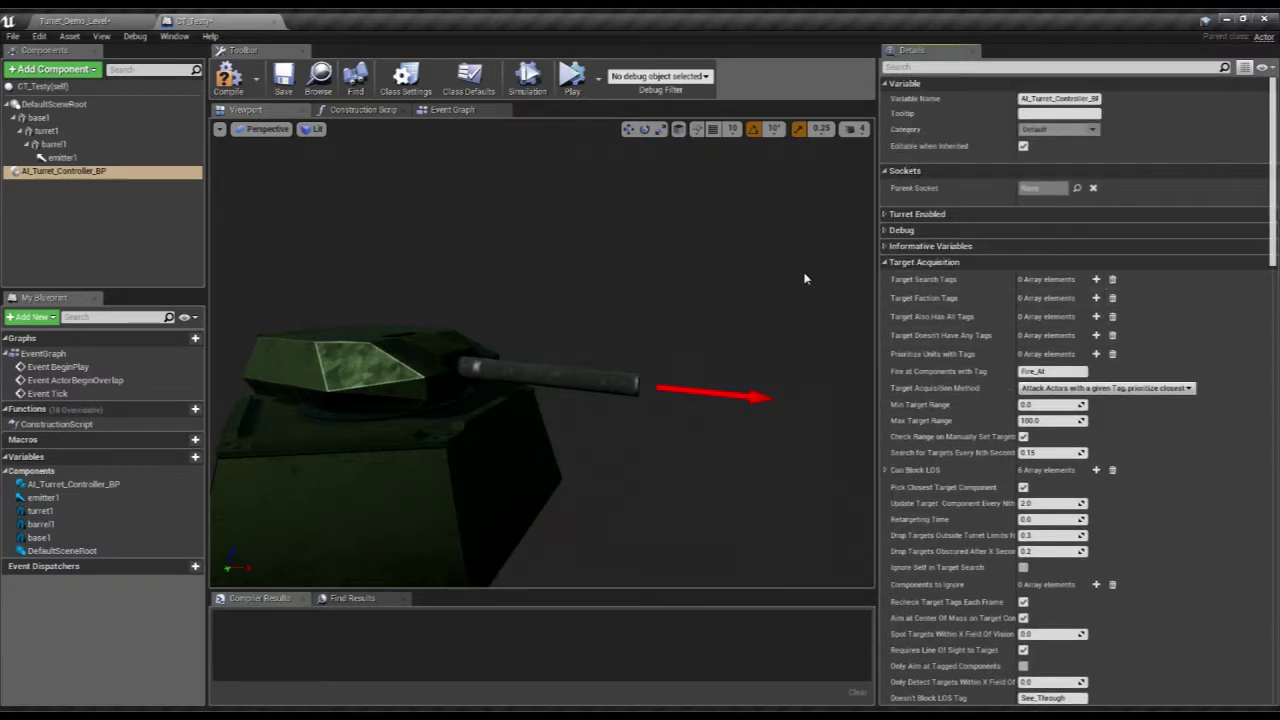
- Add one Target Search Tags entry to the turret controller and set it to target
{"action": "left_click", "coordinate": [1096, 279]}
{"action": "left_click", "coordinate": [1040, 297]}
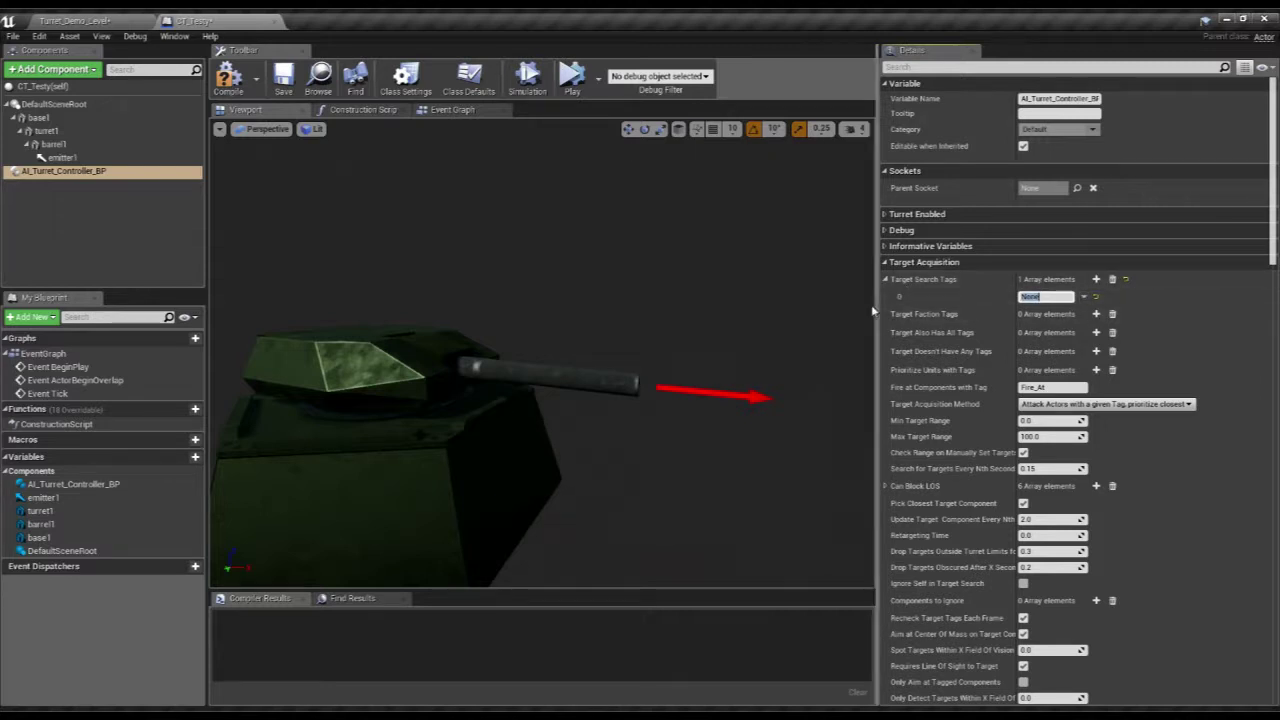
{"action": "type", "text": "E"}
{"action": "type", "text": "arget"}
{"action": "key", "text": "Return"}
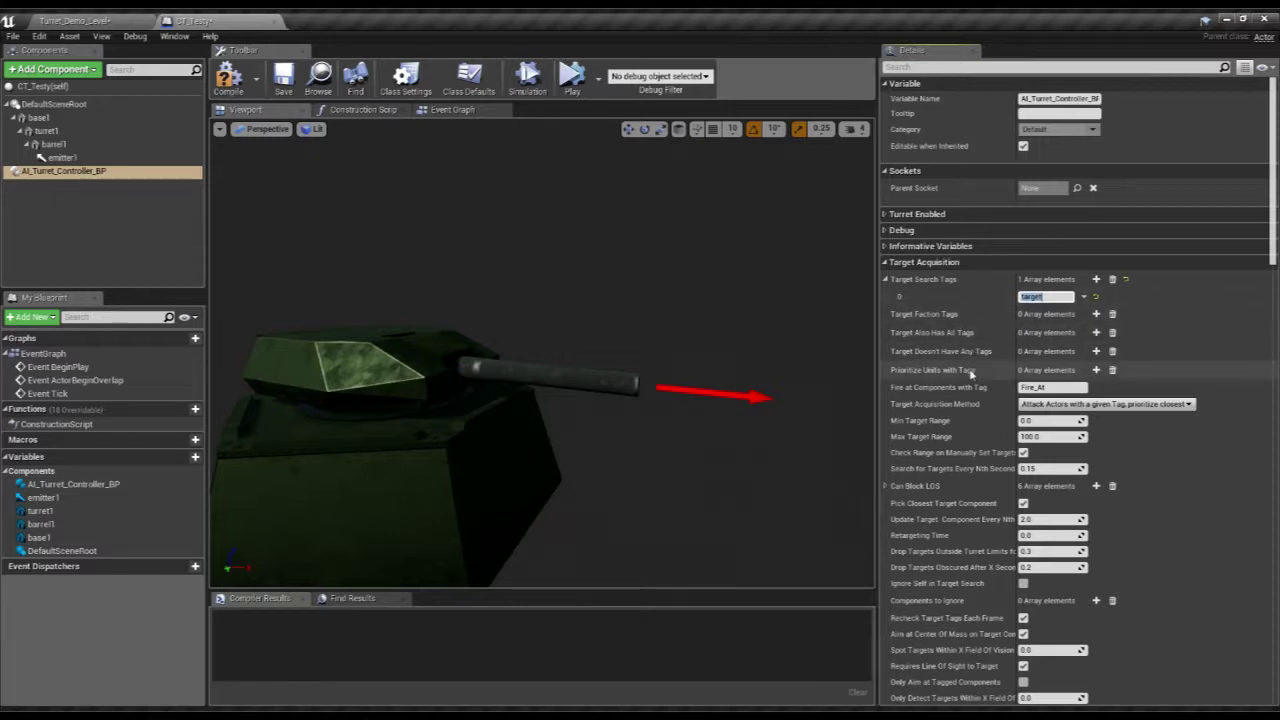
{"action": "right_click_drag", "start_coordinate": [634, 449], "coordinate": [590, 457]}
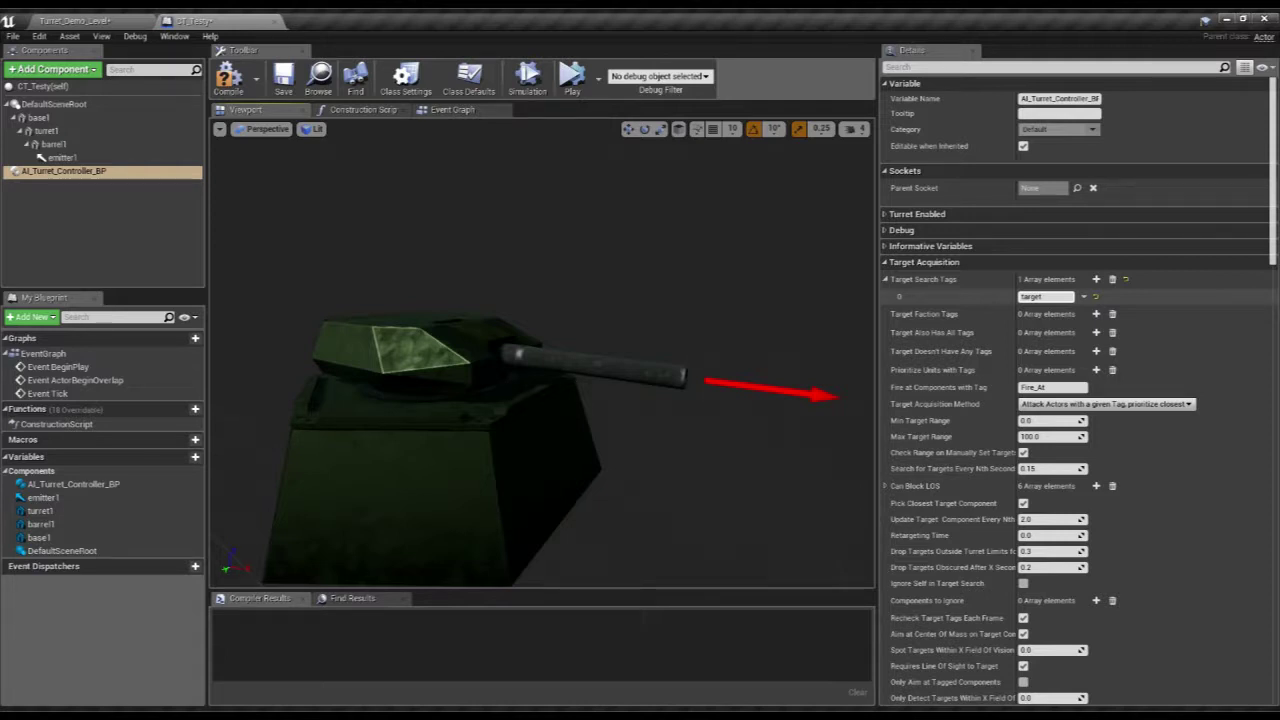
- Enable Only Aim at Tagged Components in the controller's target acquisition settings
{"action": "left_click", "coordinate": [1058, 387]}
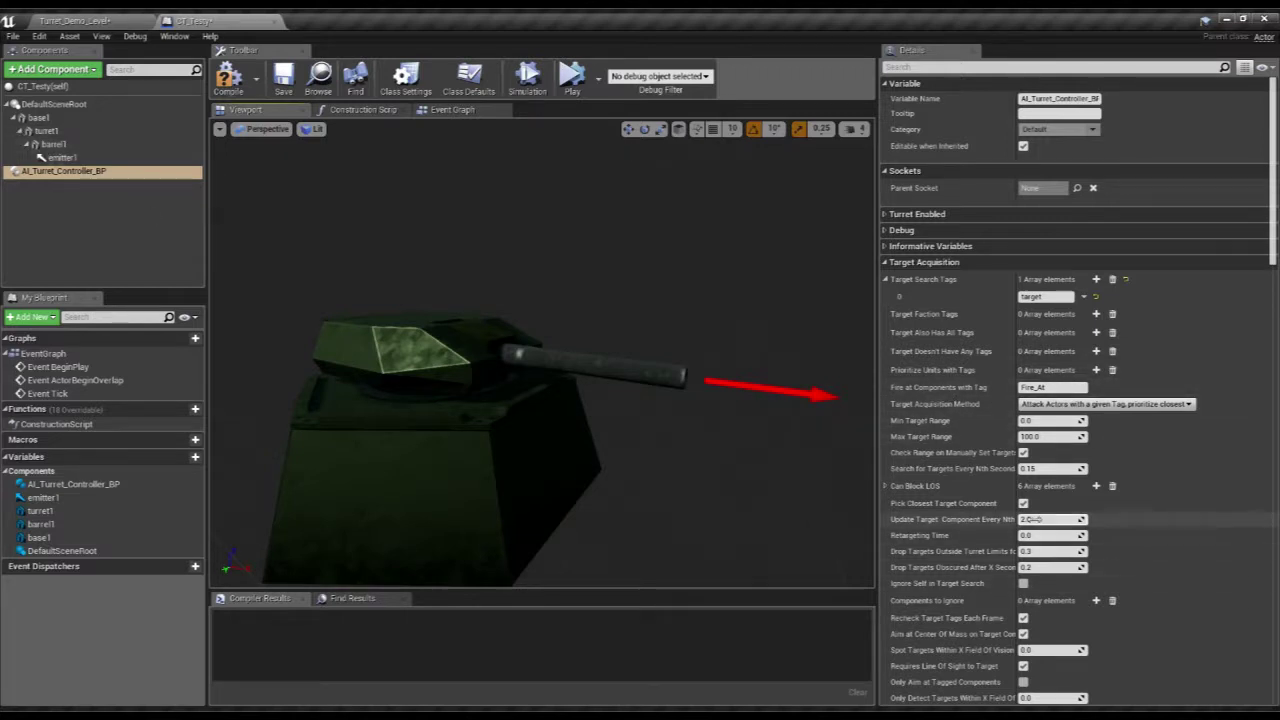
{"action": "scroll", "coordinate": [1200, 560], "scroll_direction": "down", "scroll_amount": 3}
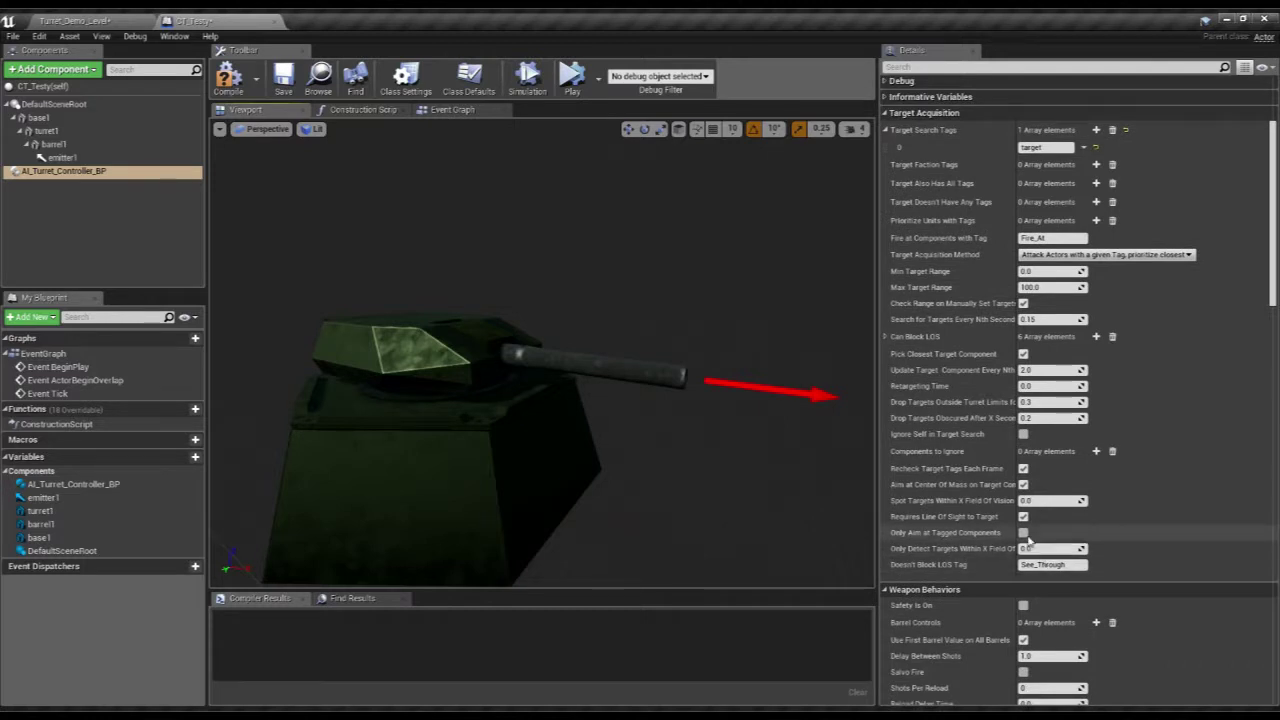
{"action": "left_click", "coordinate": [1023, 533]}
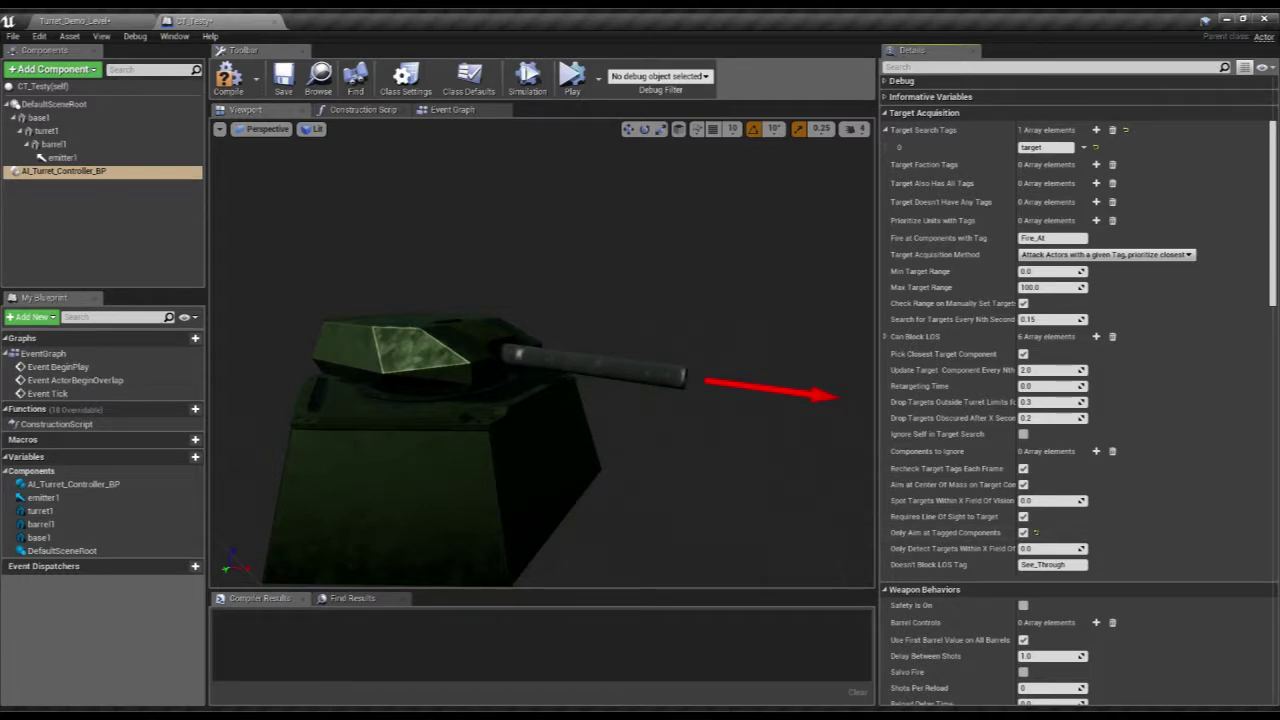
- Add a Barrel Controls entry with CT_Projectile_BP as the projectile actor and Explosion_Small_P as the fire effect
{"action": "scroll", "coordinate": [1110, 535], "scroll_direction": "down", "scroll_amount": 6}
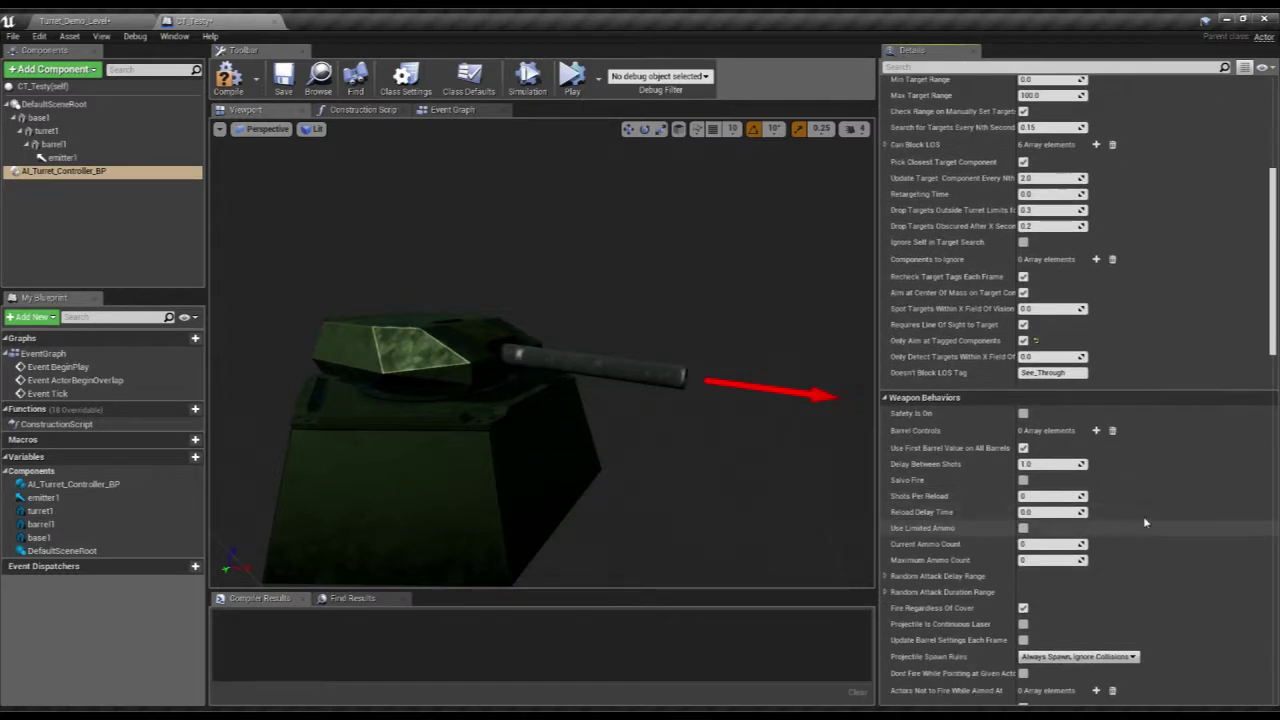
{"action": "scroll", "coordinate": [1136, 516], "scroll_direction": "down", "scroll_amount": 3}
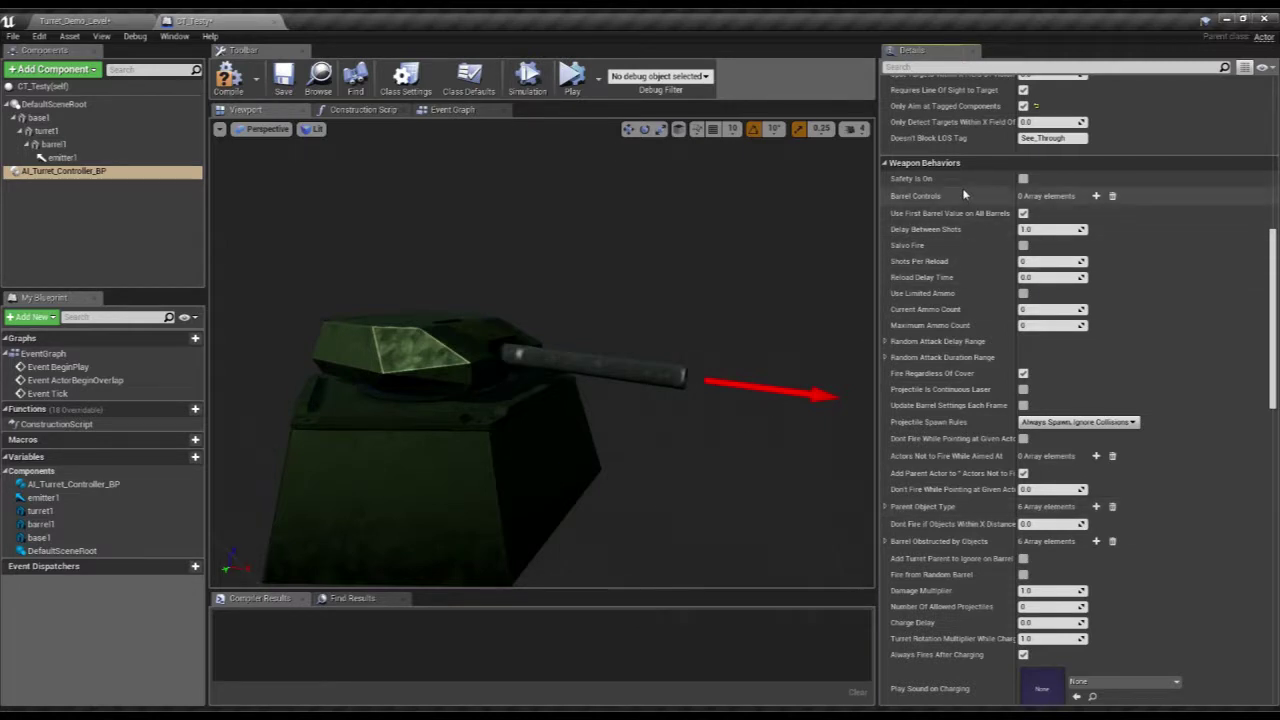
{"action": "left_click", "coordinate": [1095, 197]}
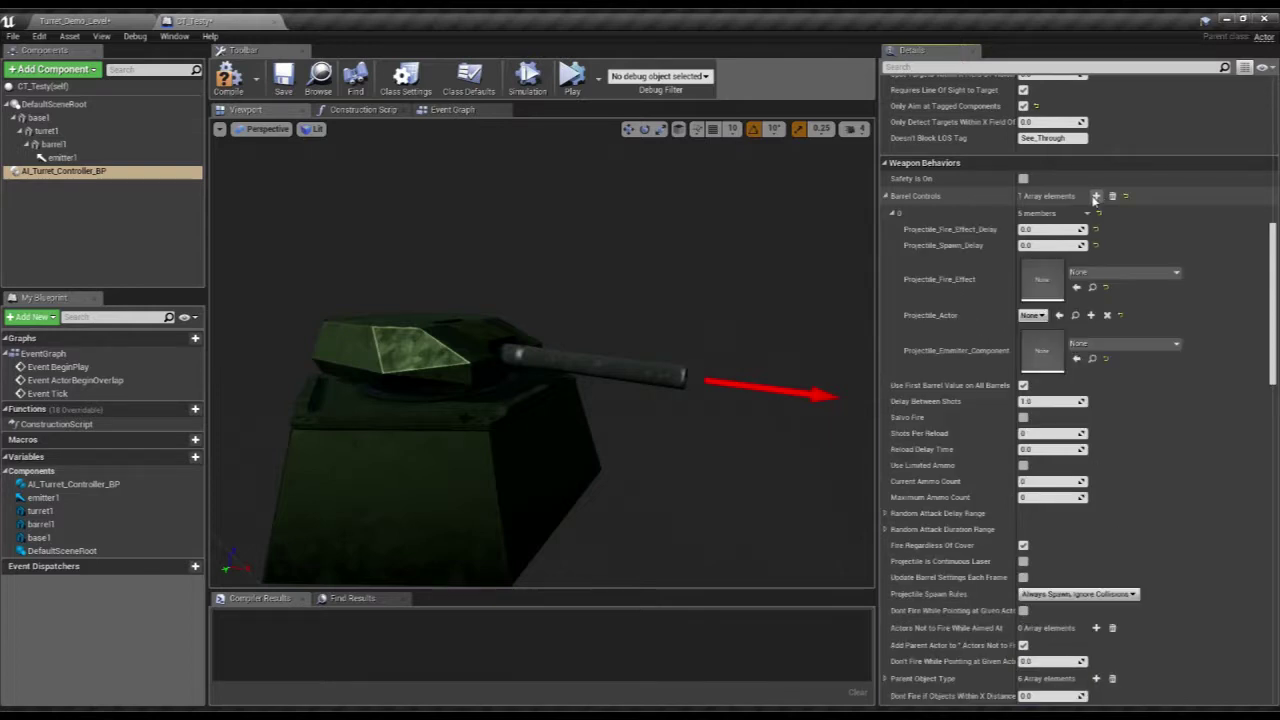
{"action": "left_click", "coordinate": [1032, 318]}
{"action": "left_click", "coordinate": [1087, 374]}
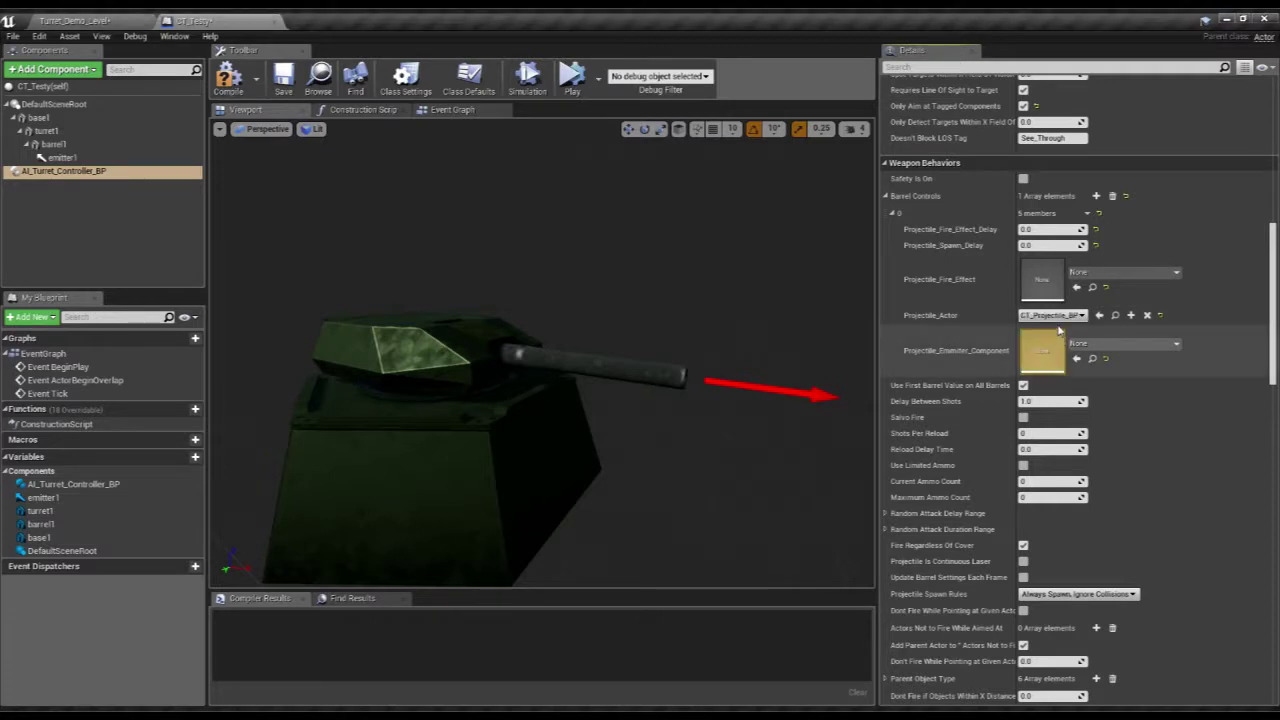
{"action": "left_click", "coordinate": [1093, 276]}
{"action": "left_click", "coordinate": [1137, 477]}
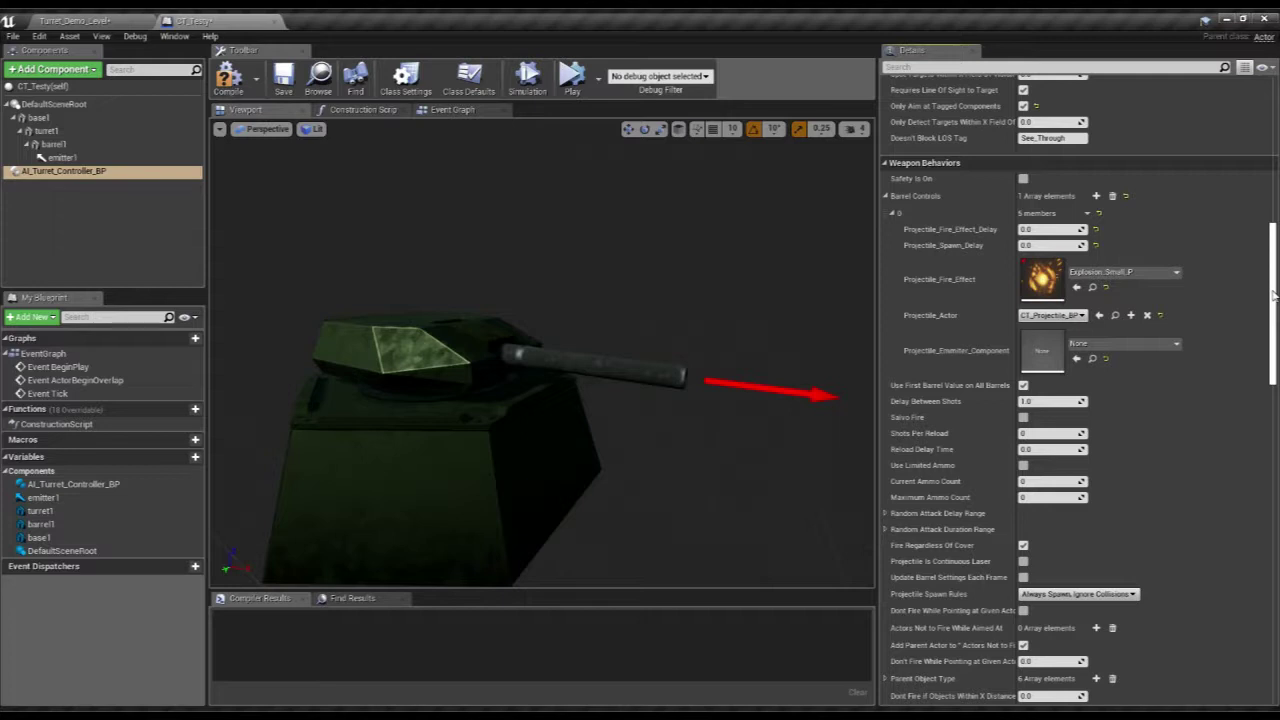
- Set Predictive Fire to predict a moving target's location based on its current velocity, with a projectile speed of 8000
{"action": "left_click_drag", "start_coordinate": [1274, 295], "coordinate": [1274, 302]}
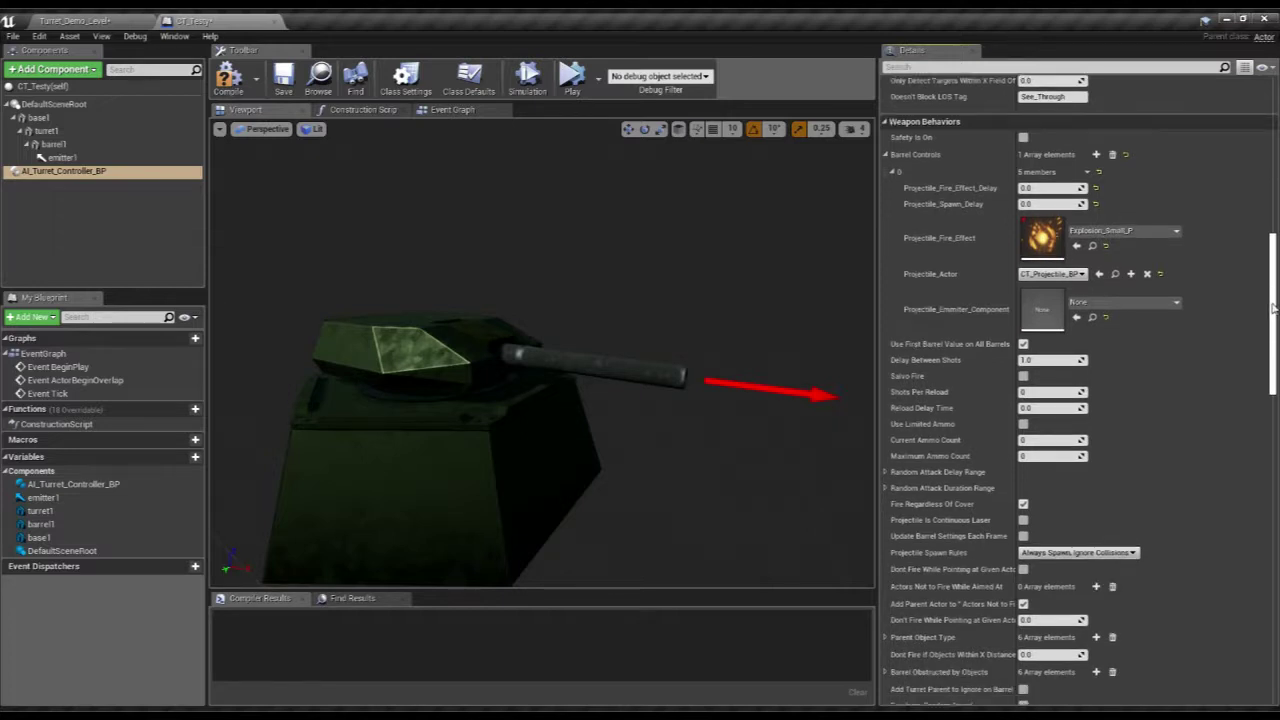
{"action": "left_click_drag", "start_coordinate": [1273, 310], "coordinate": [1263, 346]}
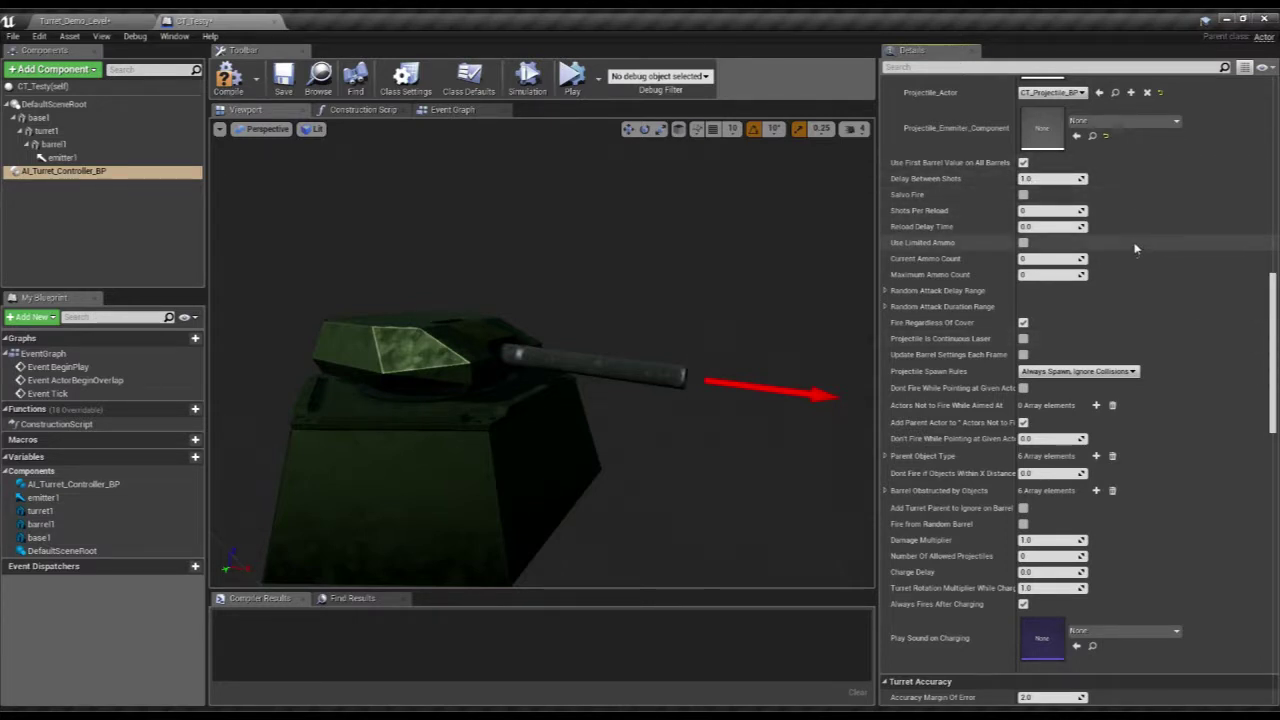
{"action": "scroll", "coordinate": [1135, 248], "scroll_direction": "down", "scroll_amount": 5}
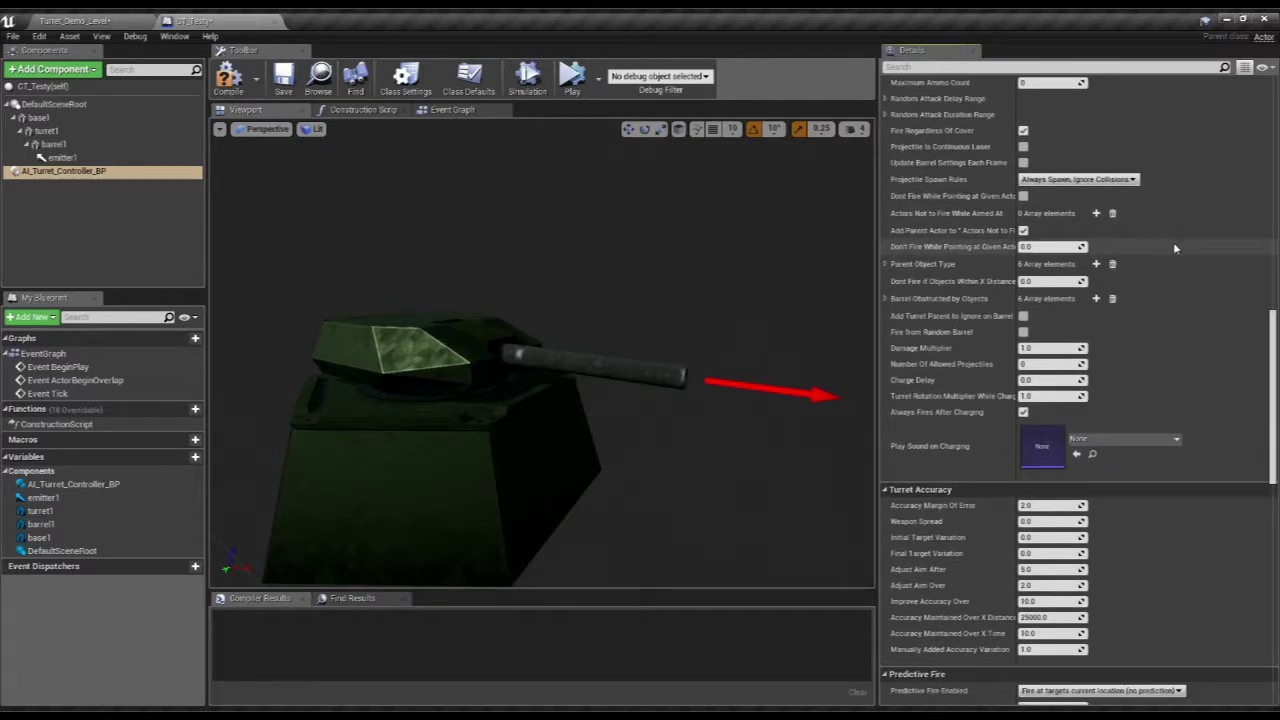
{"action": "scroll", "coordinate": [1175, 247], "scroll_direction": "down", "scroll_amount": 6}
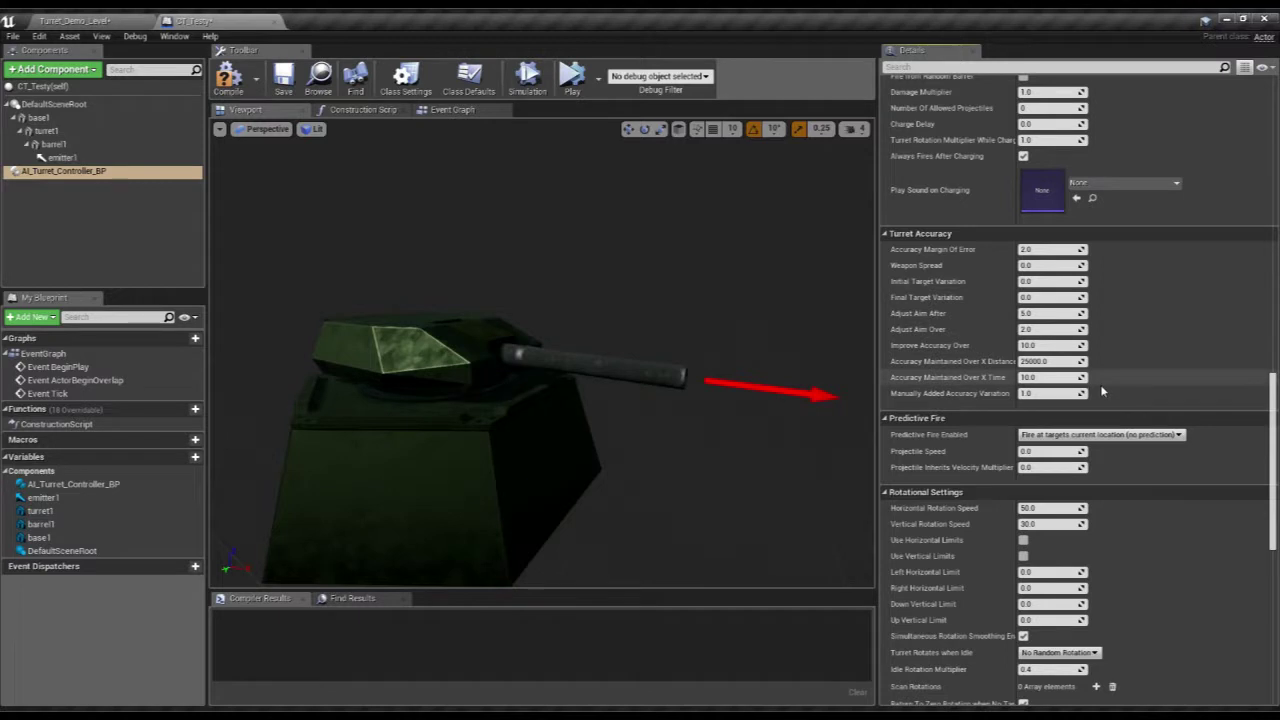
{"action": "scroll", "coordinate": [1102, 391], "scroll_direction": "down", "scroll_amount": 3}
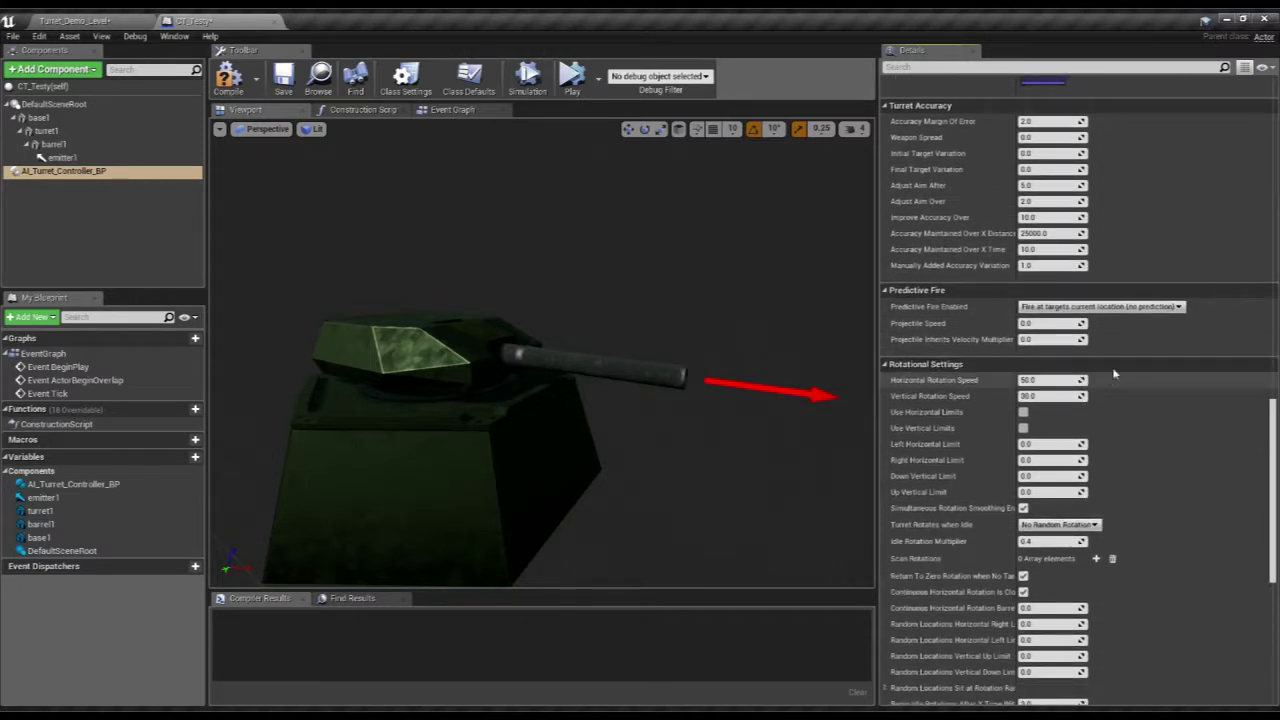
{"action": "left_click", "coordinate": [1100, 306]}
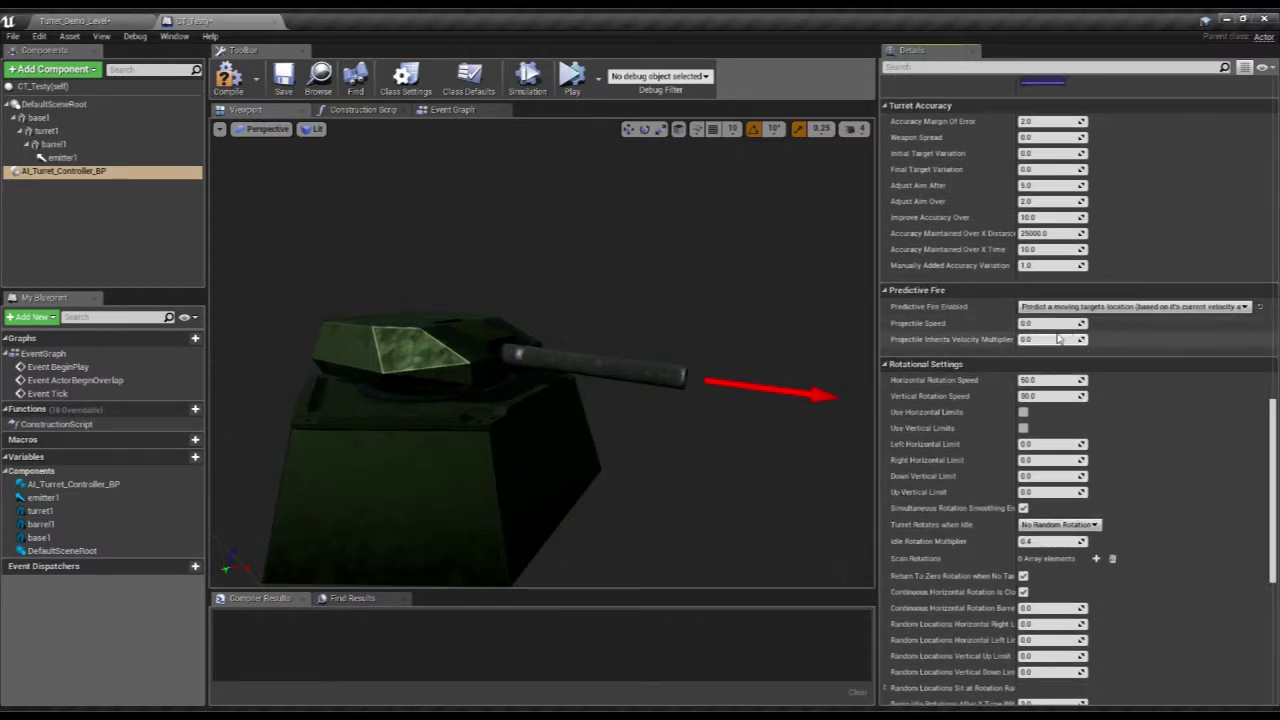
{"action": "left_click", "coordinate": [1036, 325]}
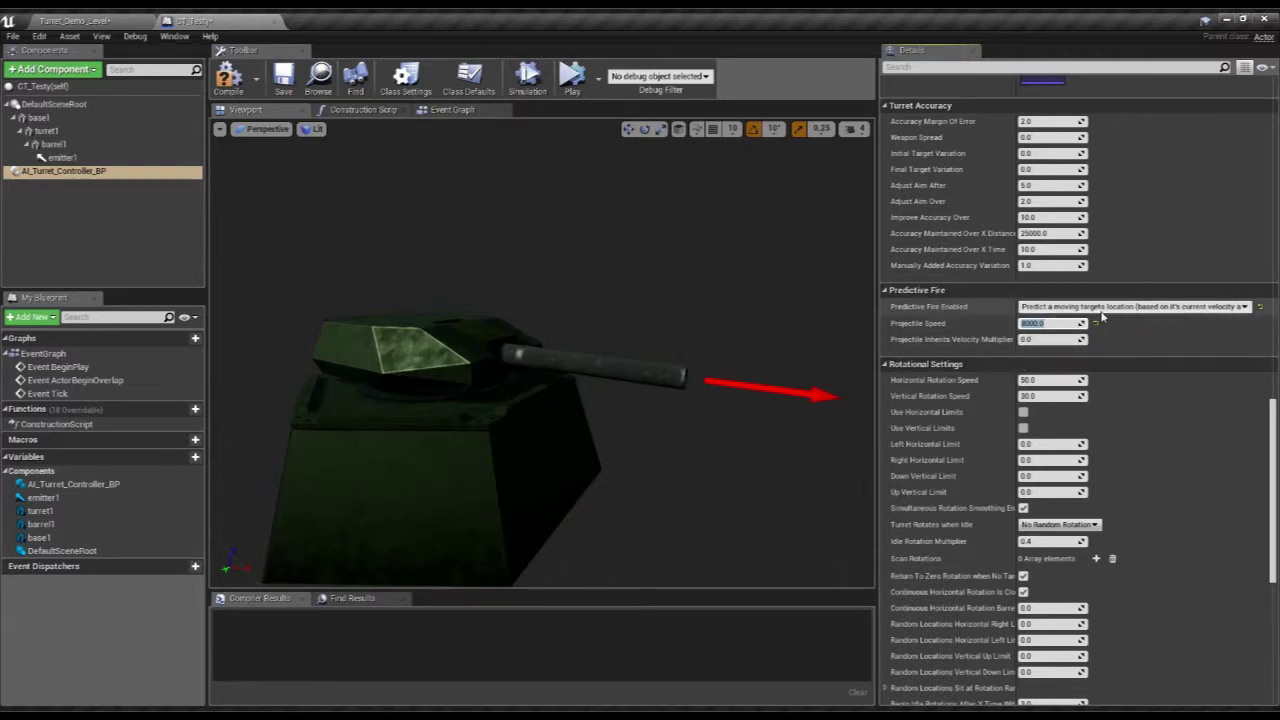
{"action": "right_click_drag", "start_coordinate": [600, 340], "coordinate": [568, 350]}
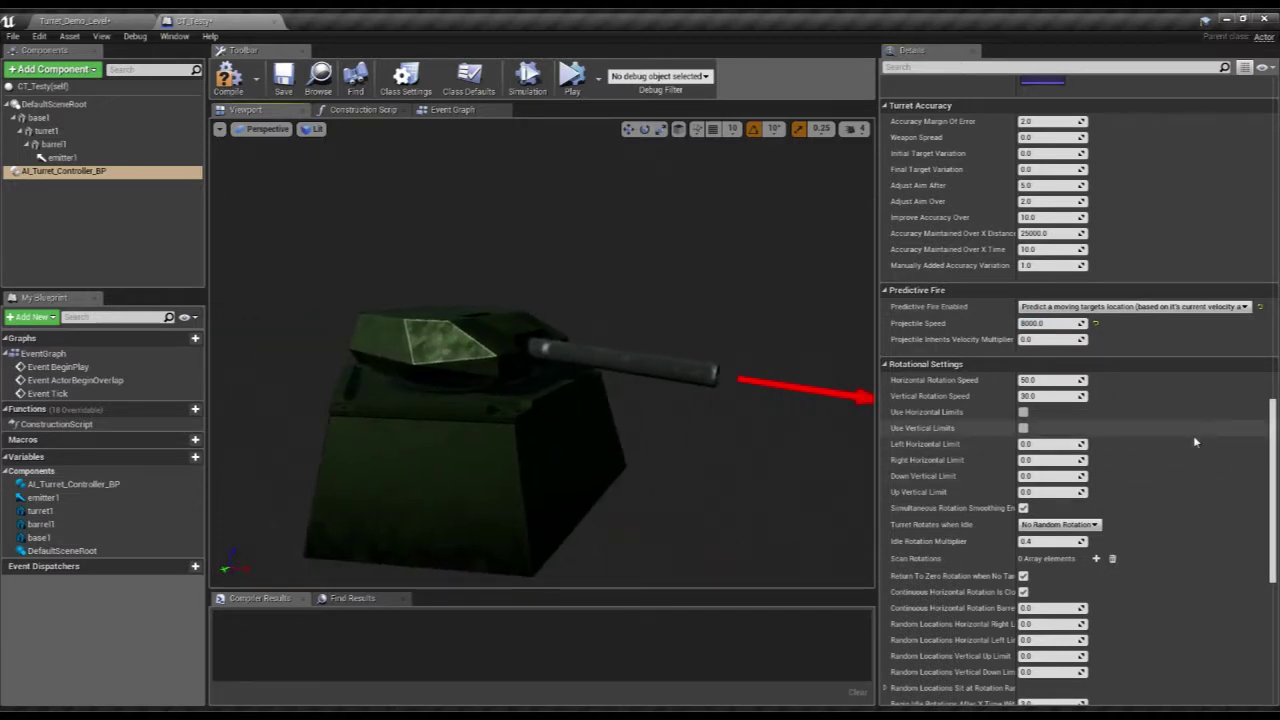
- Enable the turret's vertical rotation limits and set them to 5 down and 65 up
{"action": "scroll", "coordinate": [1192, 435], "scroll_direction": "down", "scroll_amount": 2}
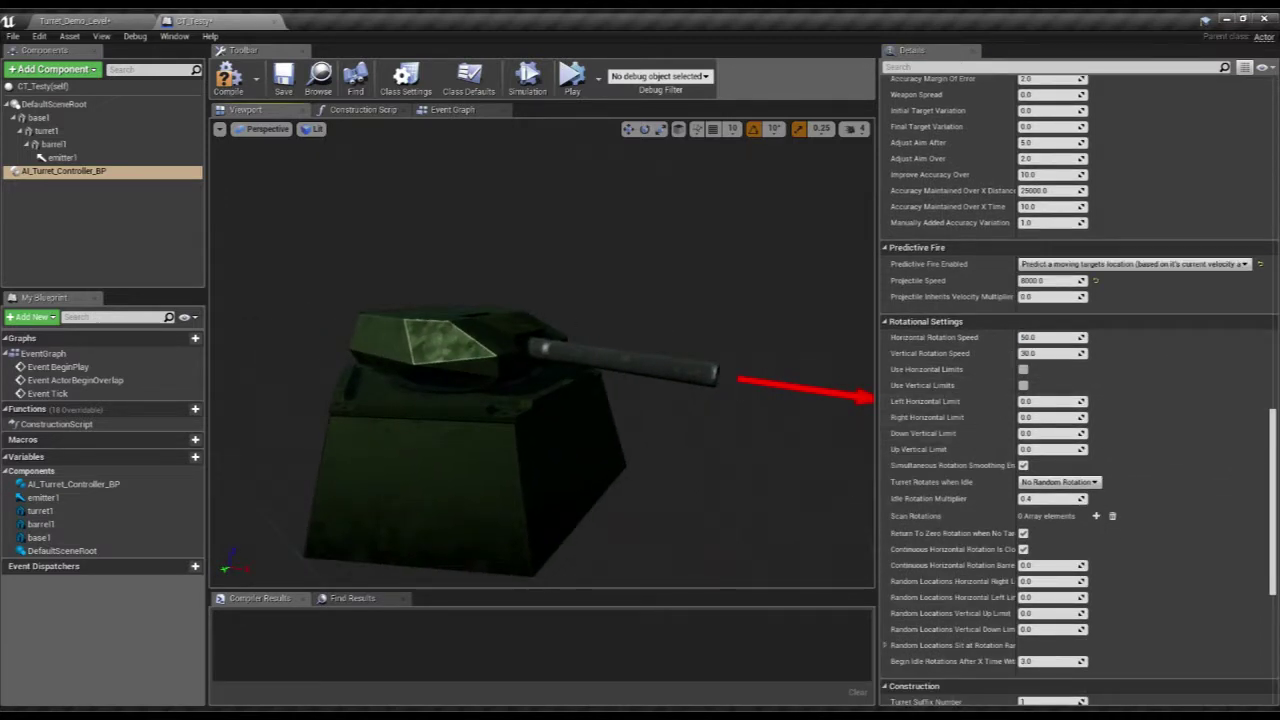
{"action": "left_click", "coordinate": [1023, 386]}
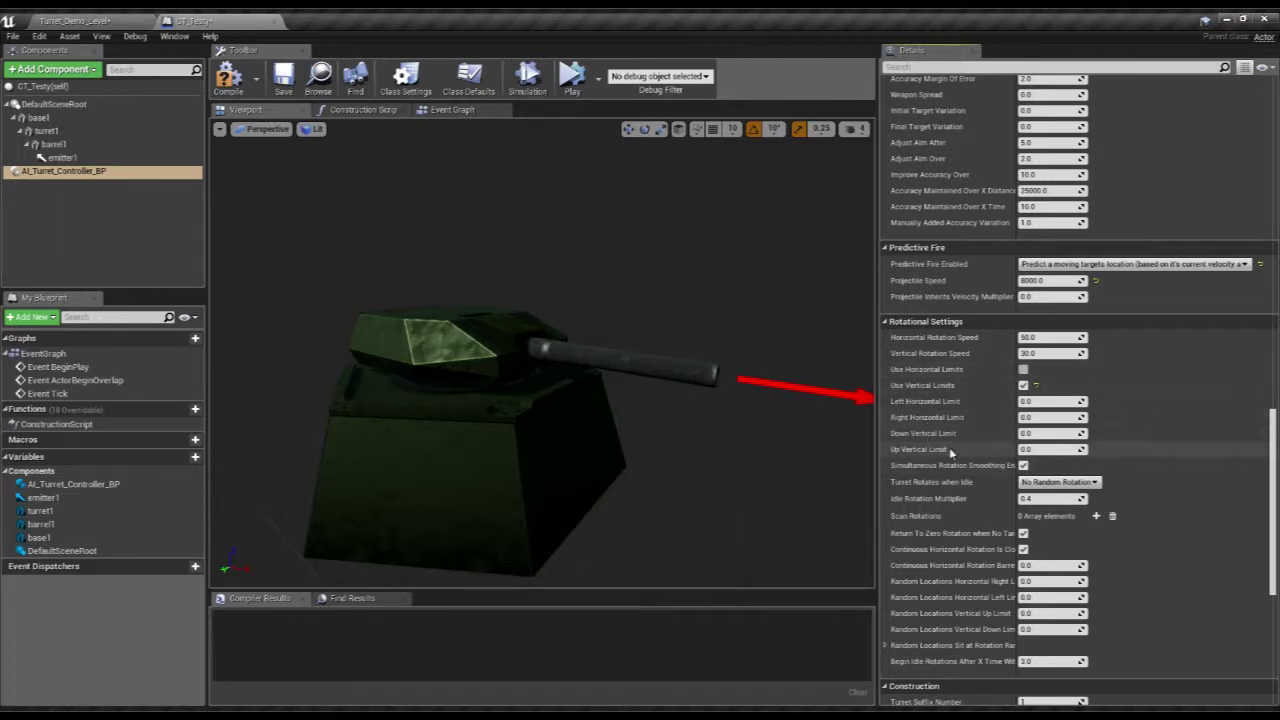
{"action": "left_click", "coordinate": [1044, 436]}
{"action": "type", "text": "5"}
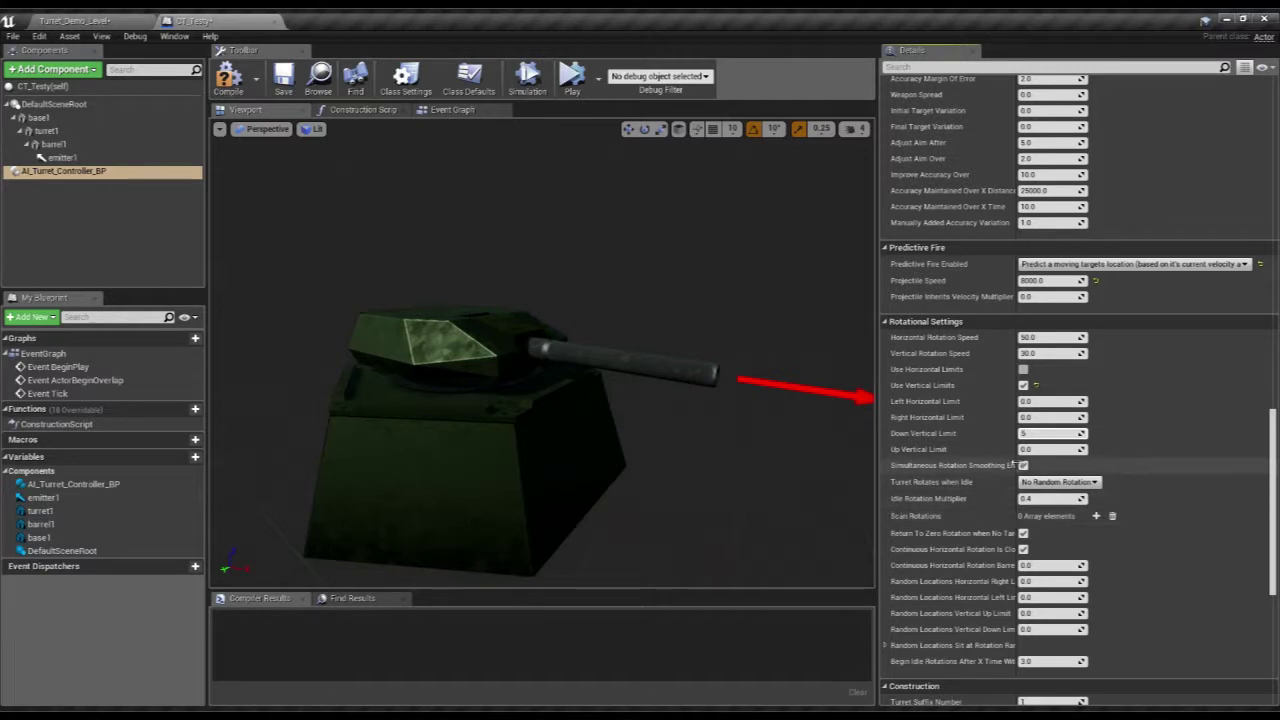
{"action": "left_click", "coordinate": [1040, 449]}
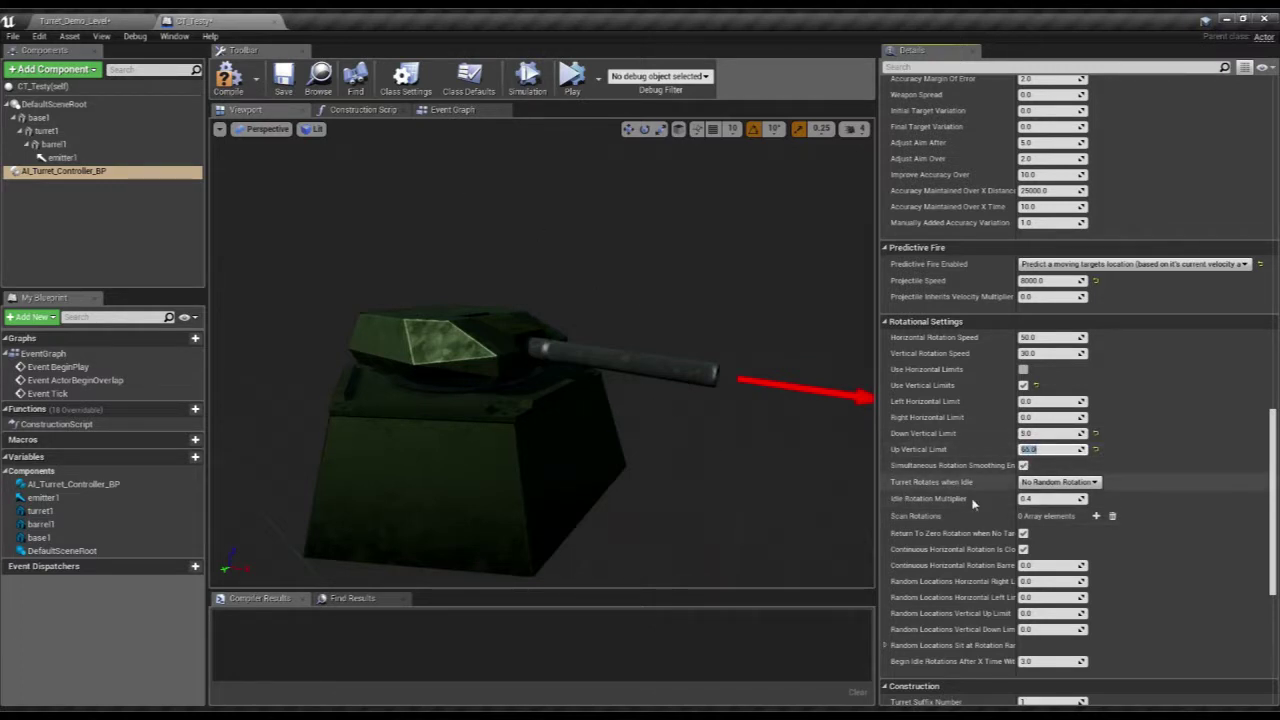
- Compile and save the CT_Testy blueprint
{"action": "scroll", "coordinate": [1120, 500], "scroll_direction": "down", "scroll_amount": 5}
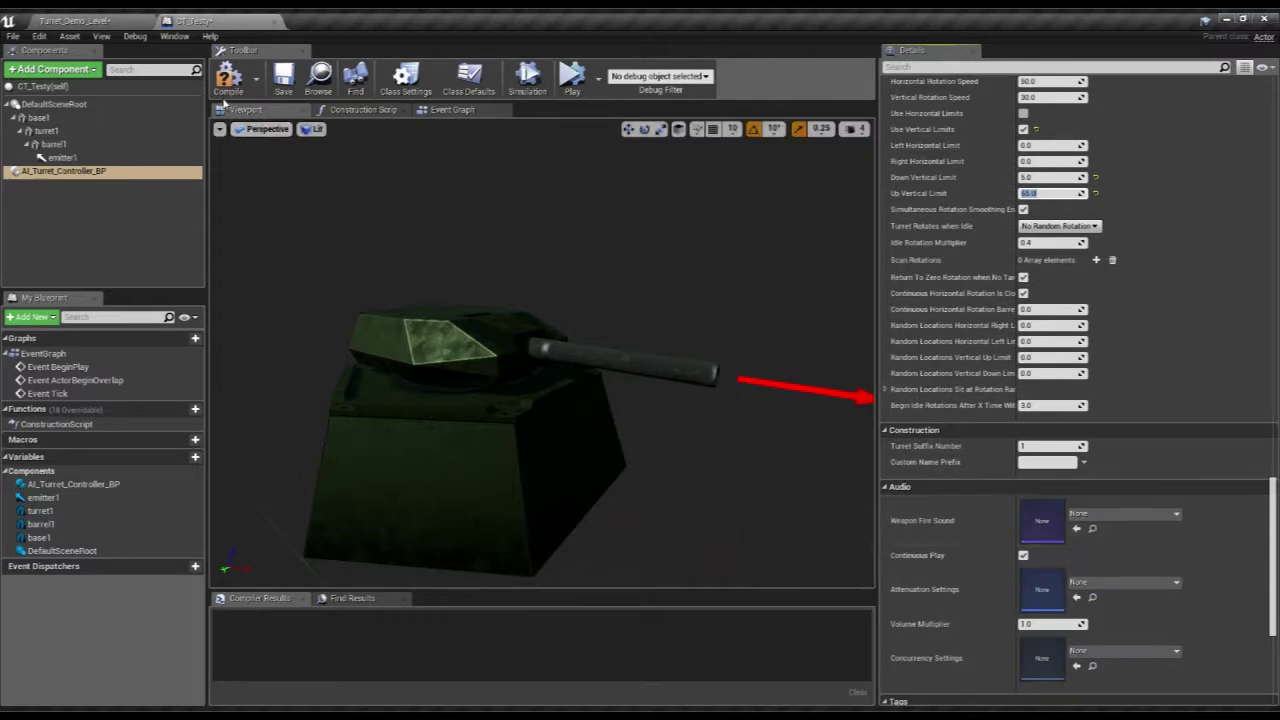
{"action": "left_click", "coordinate": [228, 80]}
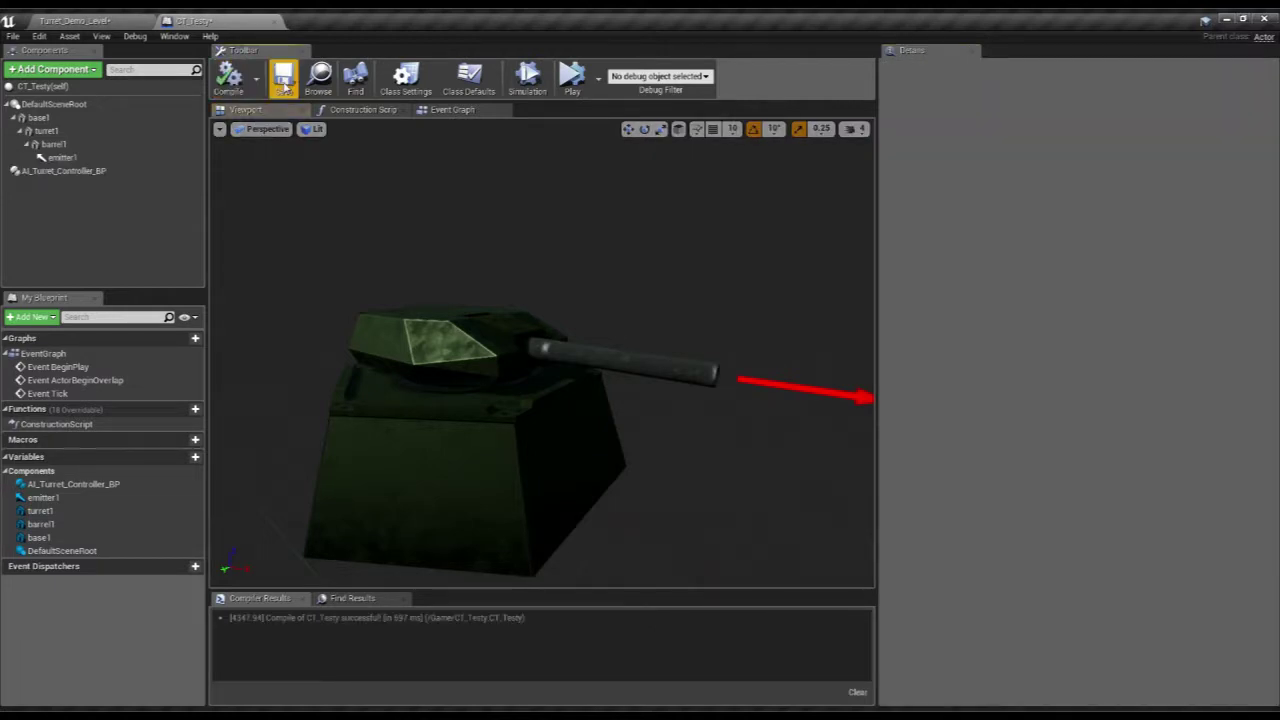
{"action": "left_click", "coordinate": [284, 80]}
- Place a CT_Testy turret beside the existing turret in Turret_Demo_Level and start simulating the level
{"action": "left_click", "coordinate": [75, 21]}
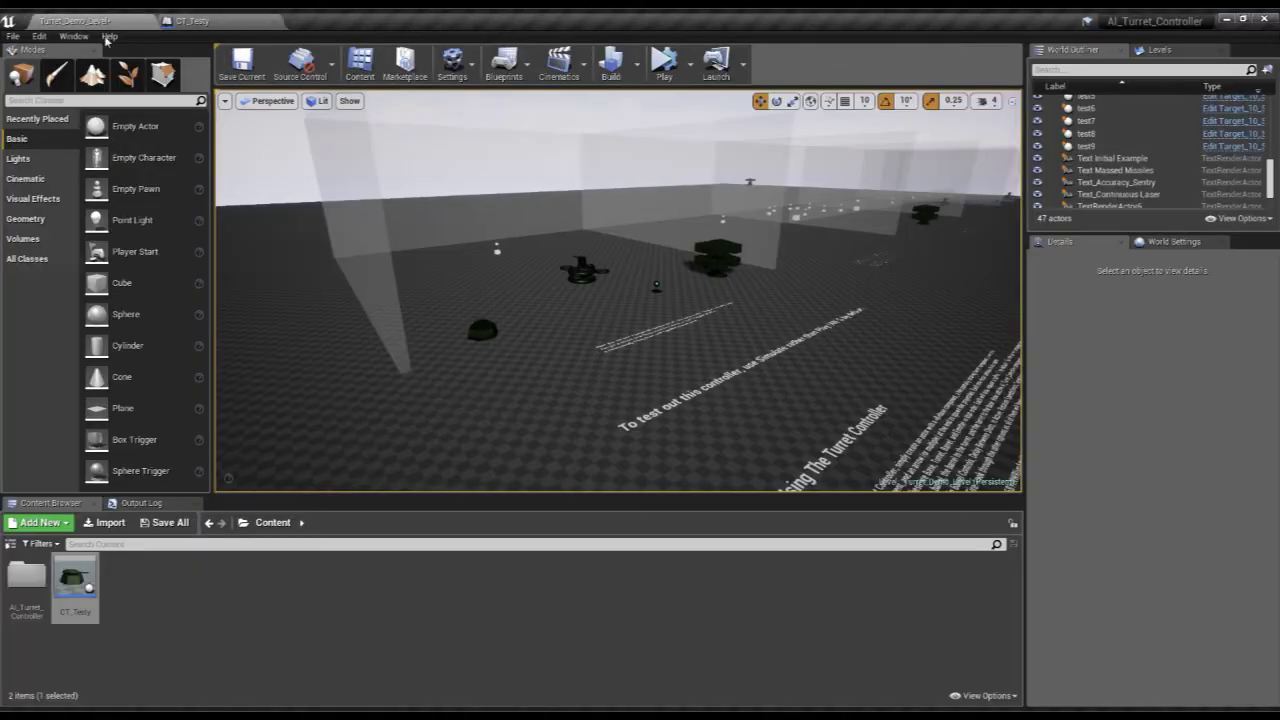
{"action": "left_click_drag", "start_coordinate": [65, 585], "coordinate": [547, 332]}
{"action": "left_click", "coordinate": [664, 62]}
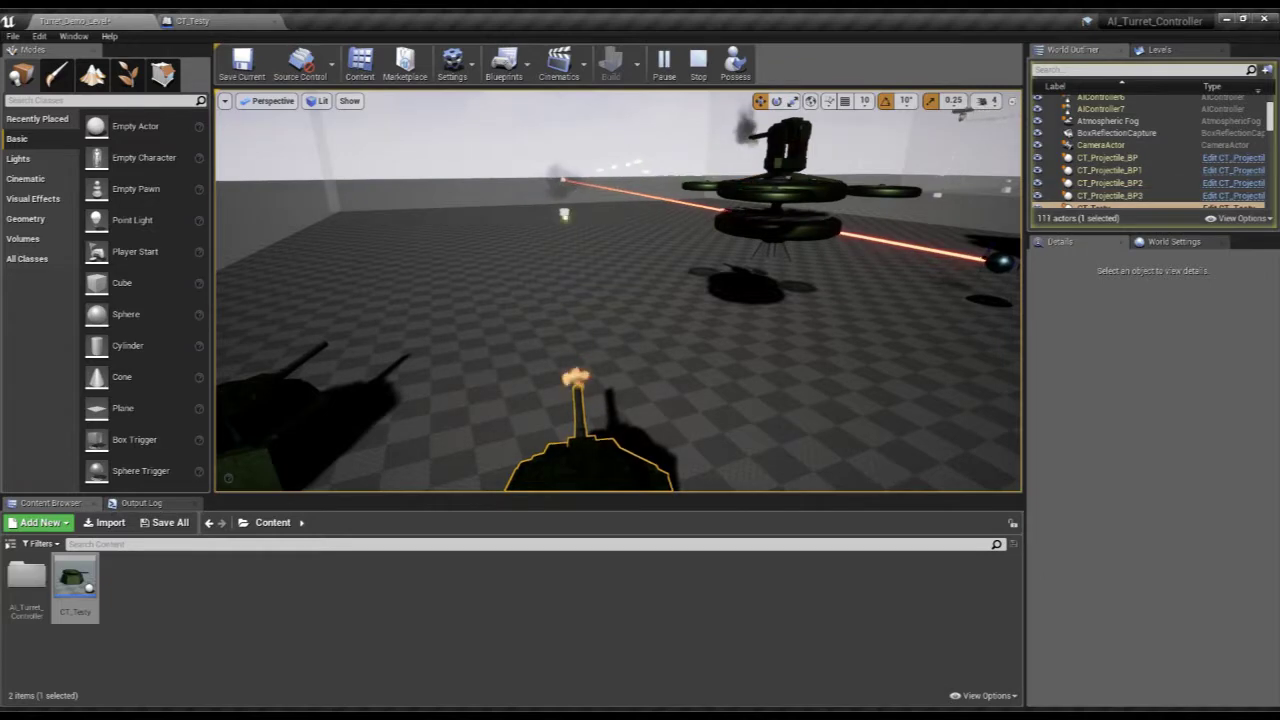
- Examine how the placed turret aims and fires at the target cubes from several viewpoints, and stop the simulation
{"action": "key", "text": "a"}
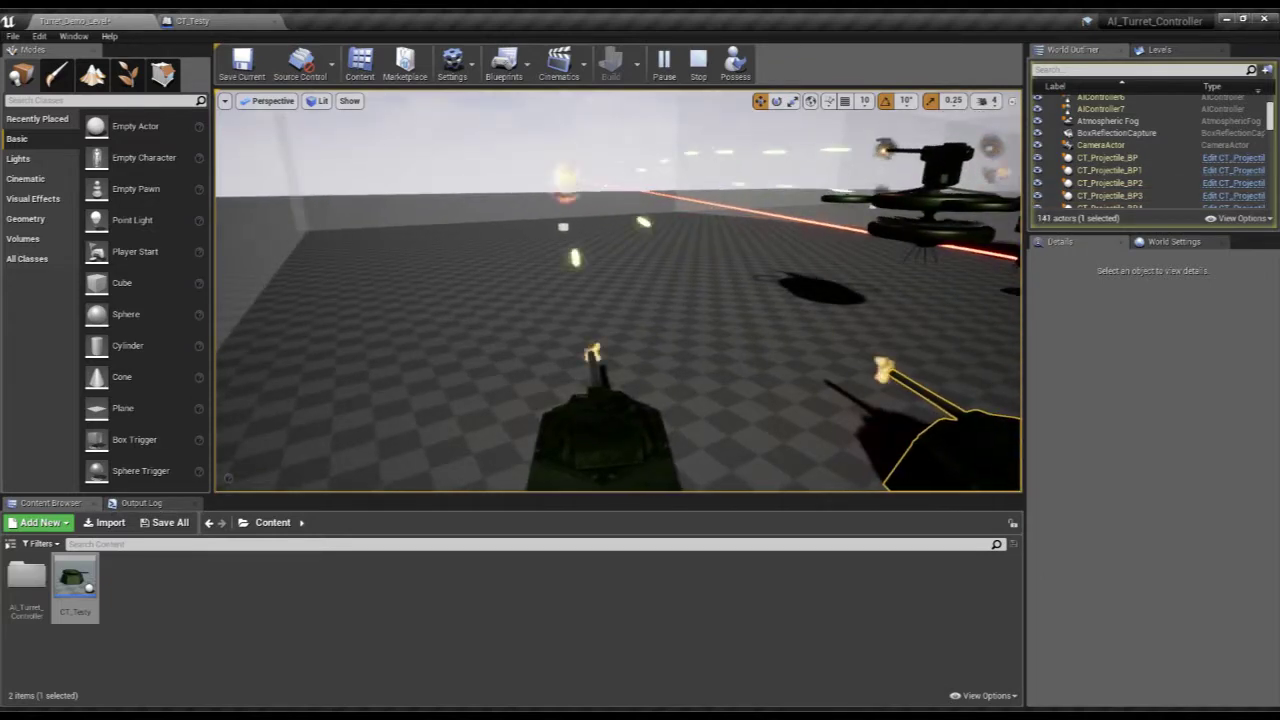
{"action": "key", "text": "s"}
{"action": "key", "text": "d"}
{"action": "key", "text": "w"}
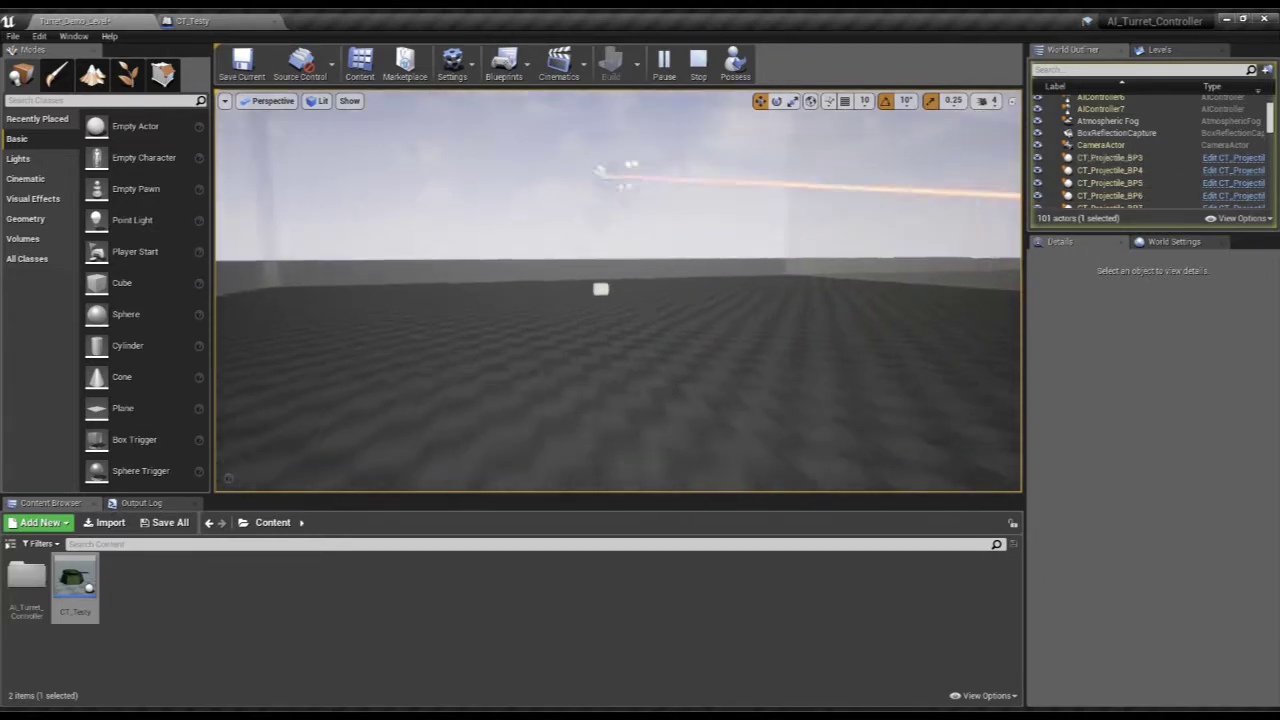
{"action": "key", "text": "w"}
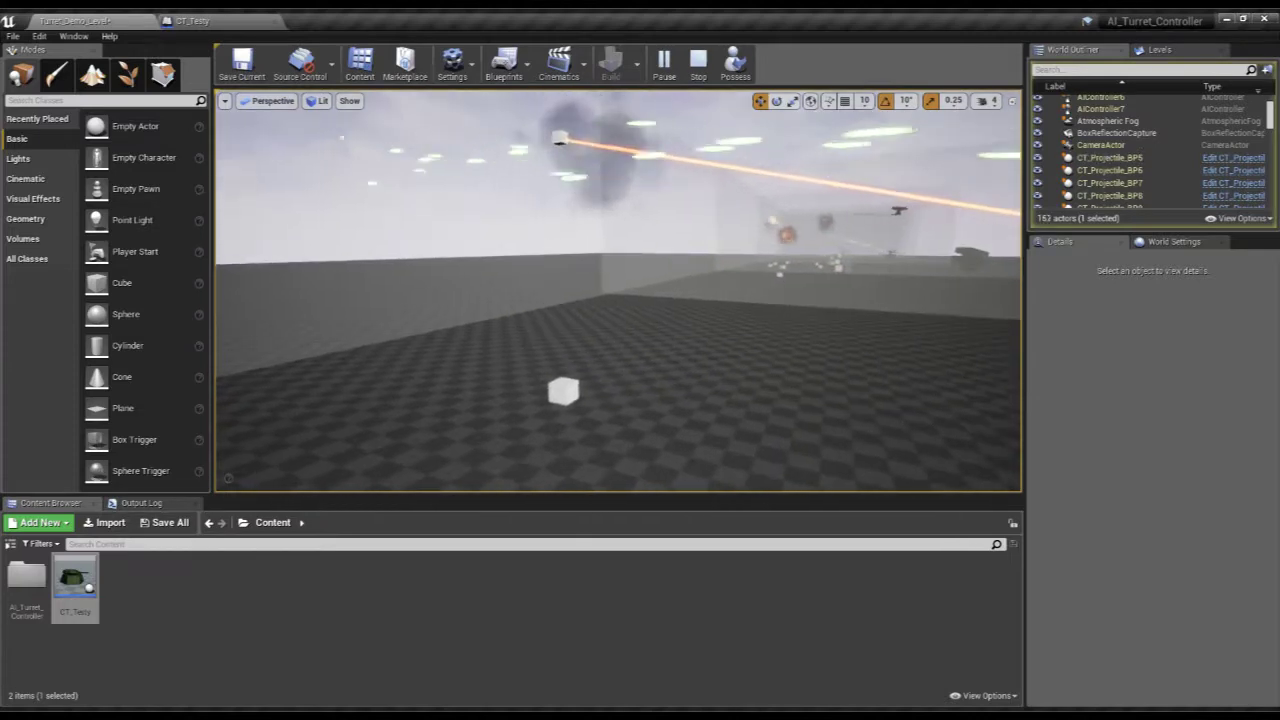
{"action": "left_click", "coordinate": [560, 360]}
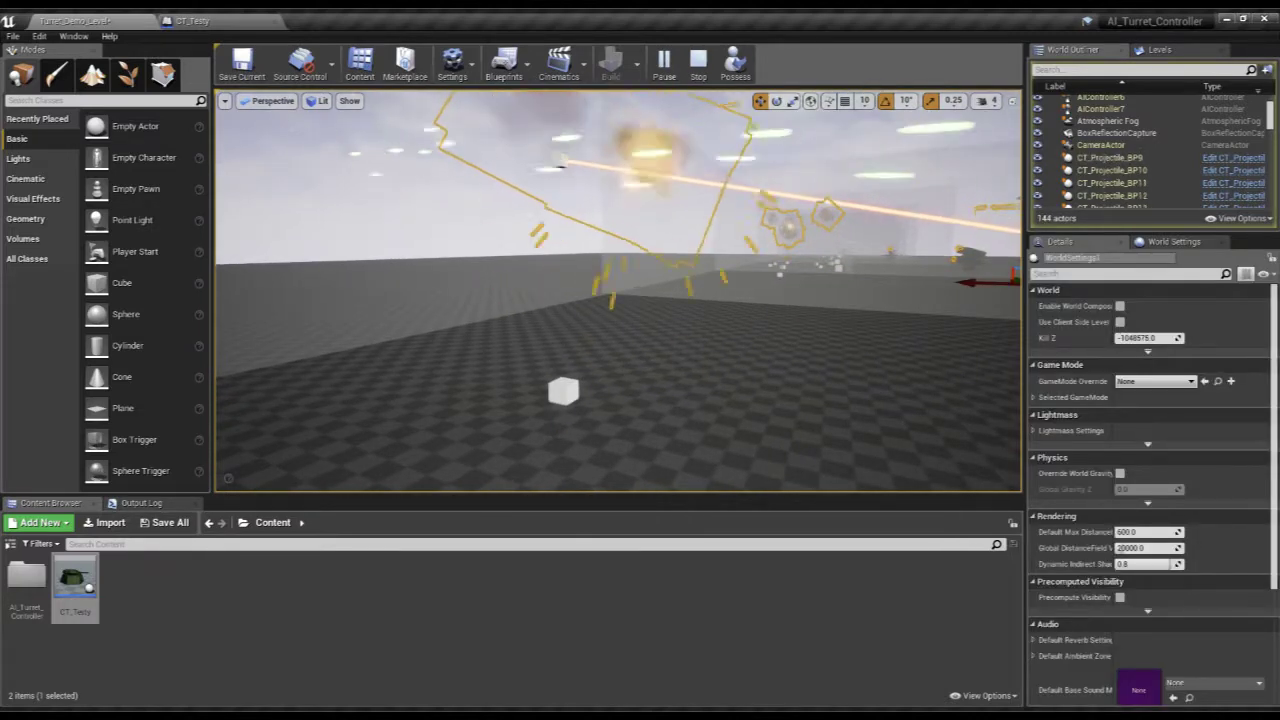
{"action": "right_click_drag", "start_coordinate": [560, 360], "coordinate": [600, 412]}
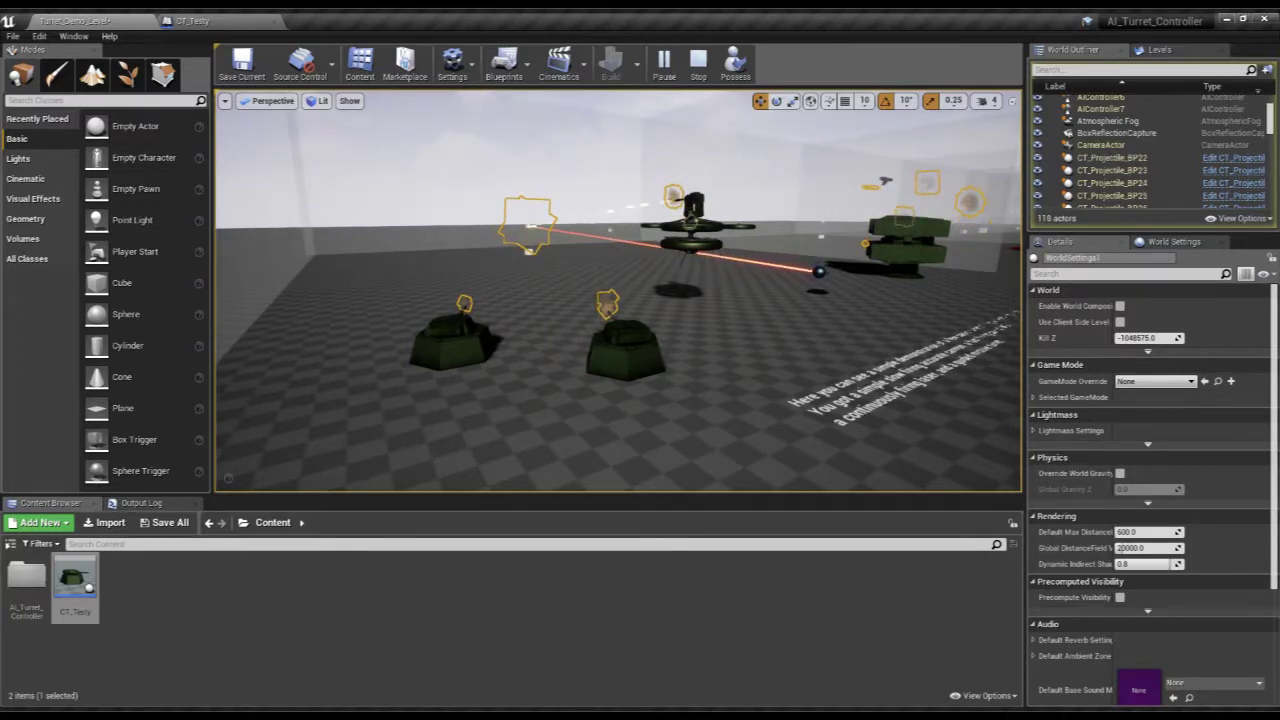
{"action": "mouse_move", "coordinate": [600, 412]}
{"action": "right_mouse_down"}
{"action": "mouse_move", "coordinate": [625, 445]}
{"action": "mouse_move", "coordinate": [600, 425]}
{"action": "mouse_move", "coordinate": [645, 405]}
{"action": "mouse_move", "coordinate": [580, 412]}
{"action": "right_mouse_up"}
{"action": "key", "text": "w"}
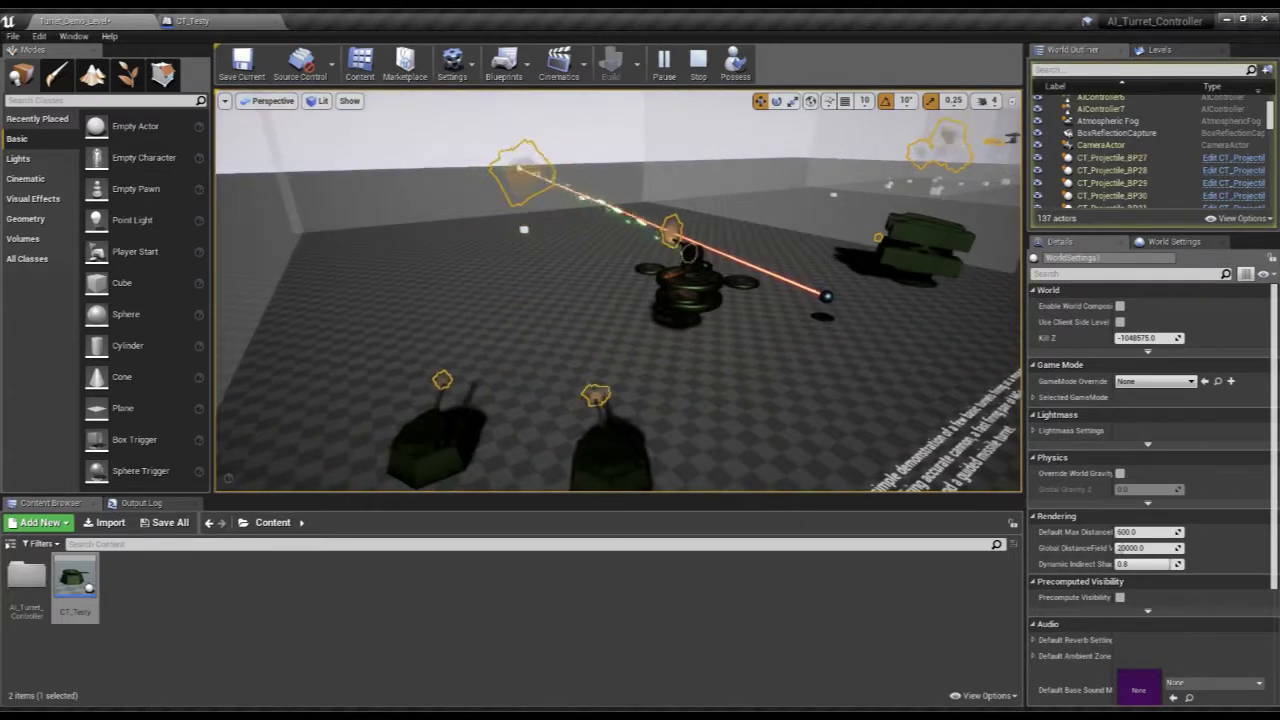
{"action": "left_click", "coordinate": [697, 66]}
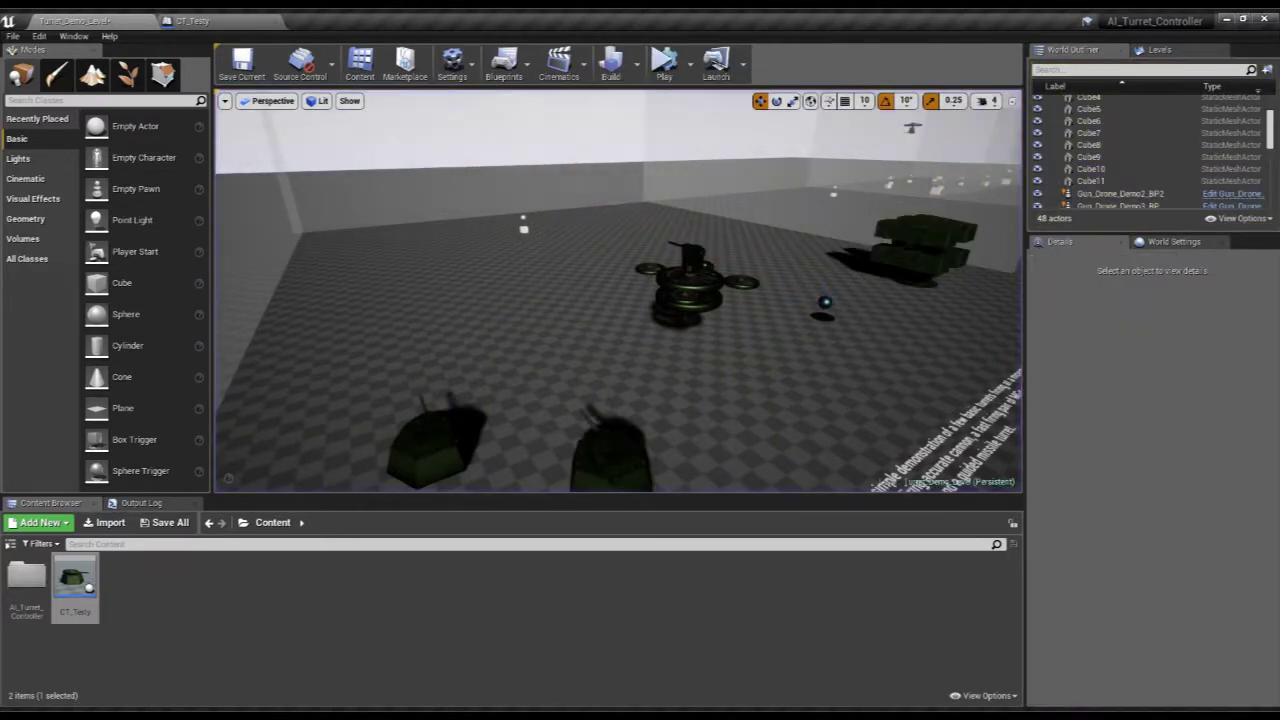
- Open the blueprint of the Gun_Drone_Demo2_BP2 actor and examine its Spin The Fans event graph
{"action": "left_click", "coordinate": [688, 284]}
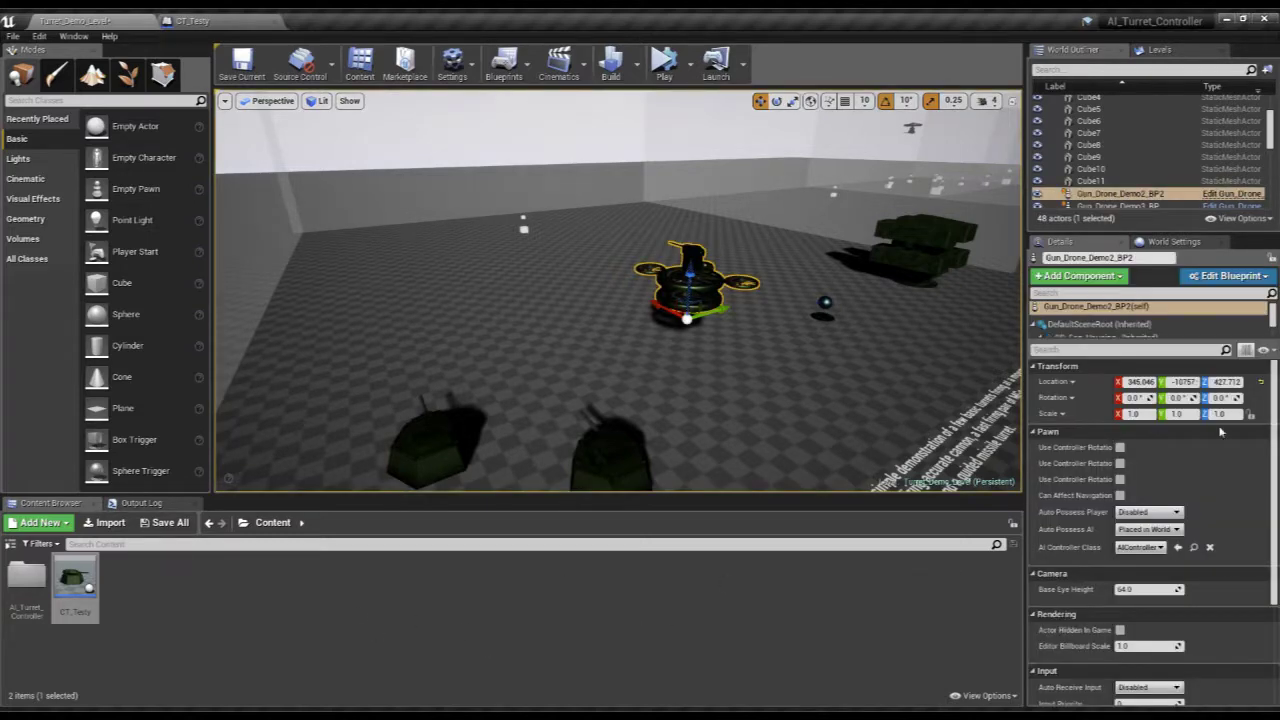
{"action": "left_click", "coordinate": [1238, 205]}
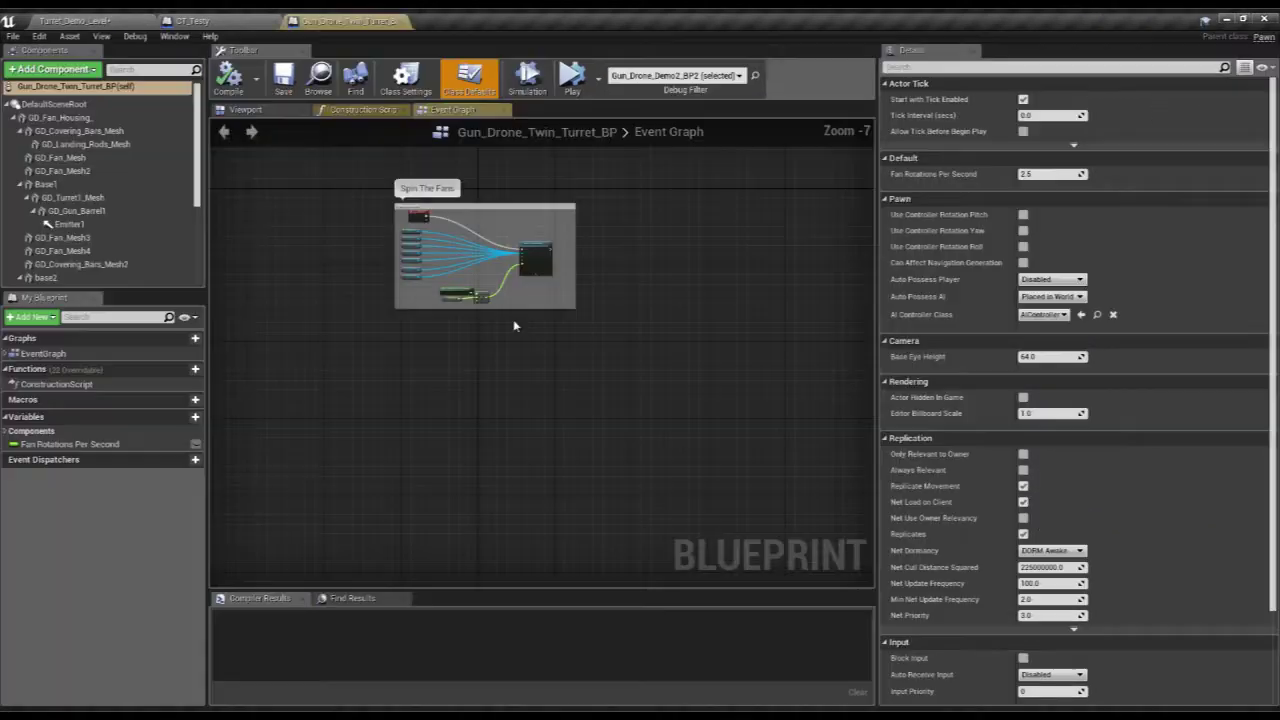
{"action": "right_click_drag", "start_coordinate": [549, 332], "coordinate": [605, 433]}
{"action": "scroll", "coordinate": [451, 371], "scroll_direction": "up", "scroll_amount": 6}
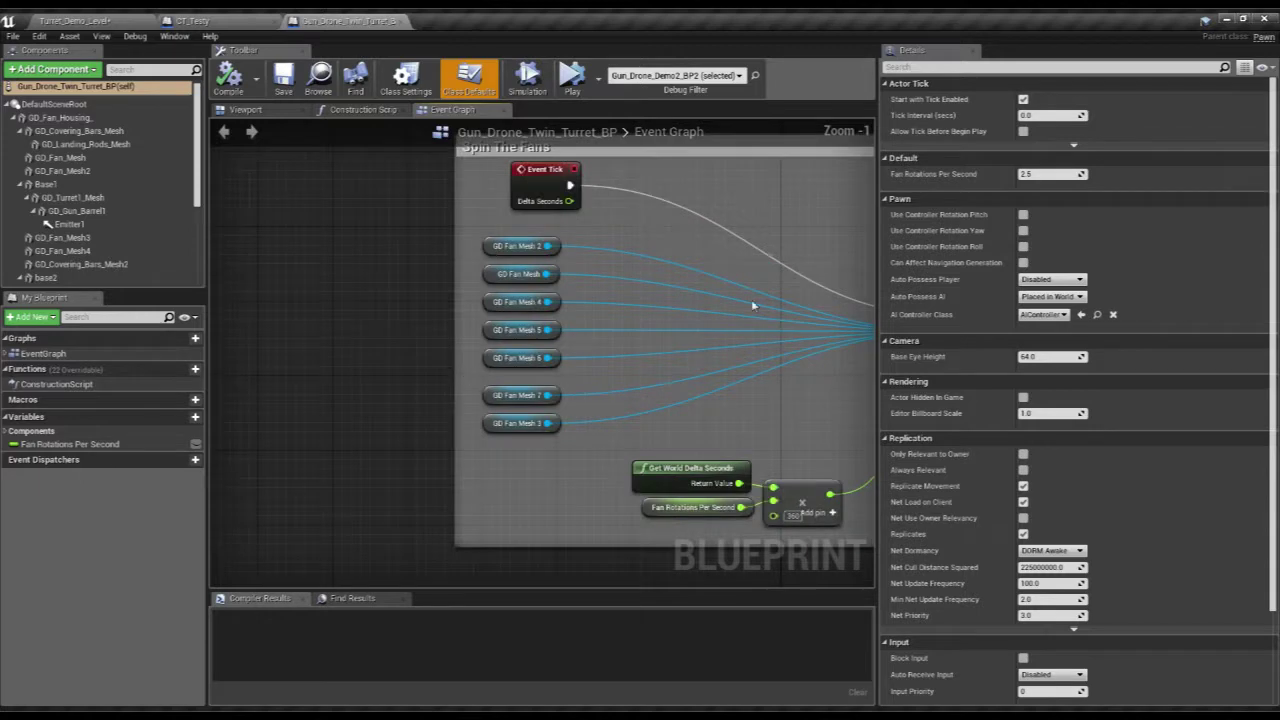
- Display the gun drone's 3D model and inspect the first turret's Base1, GD_Turret1_Mesh, GD_Gun_Barrel1 and Emitter1 components
{"action": "left_click", "coordinate": [235, 114]}
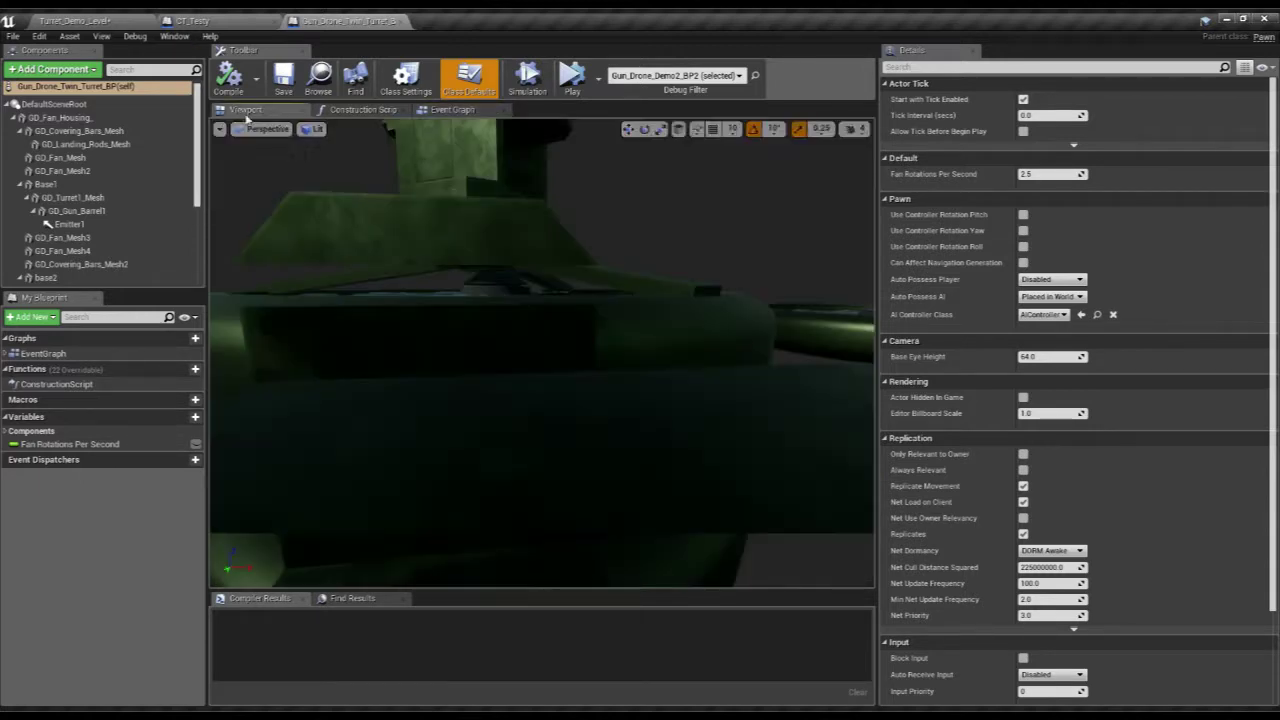
{"action": "left_click_drag", "start_coordinate": [600, 350], "coordinate": [580, 295], "text": "alt"}
{"action": "left_click_drag", "start_coordinate": [541, 411], "coordinate": [510, 262]}
{"action": "left_click", "coordinate": [520, 315]}
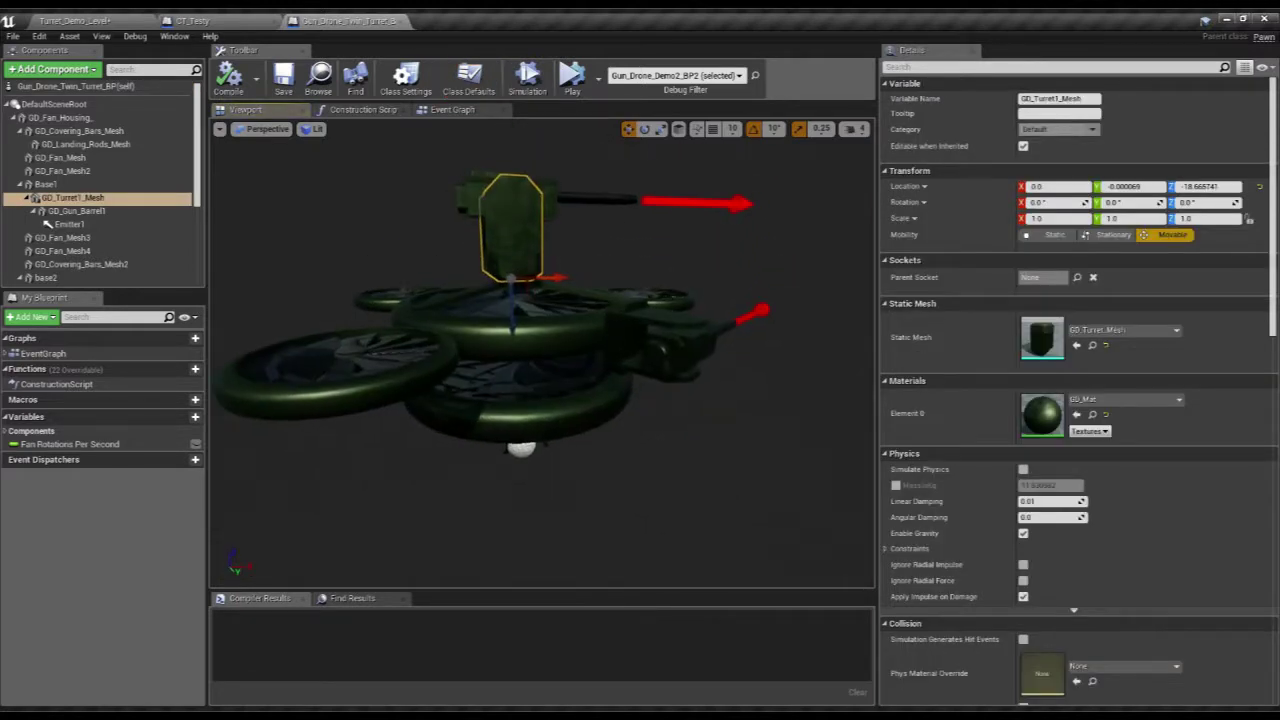
{"action": "left_click", "coordinate": [48, 185]}
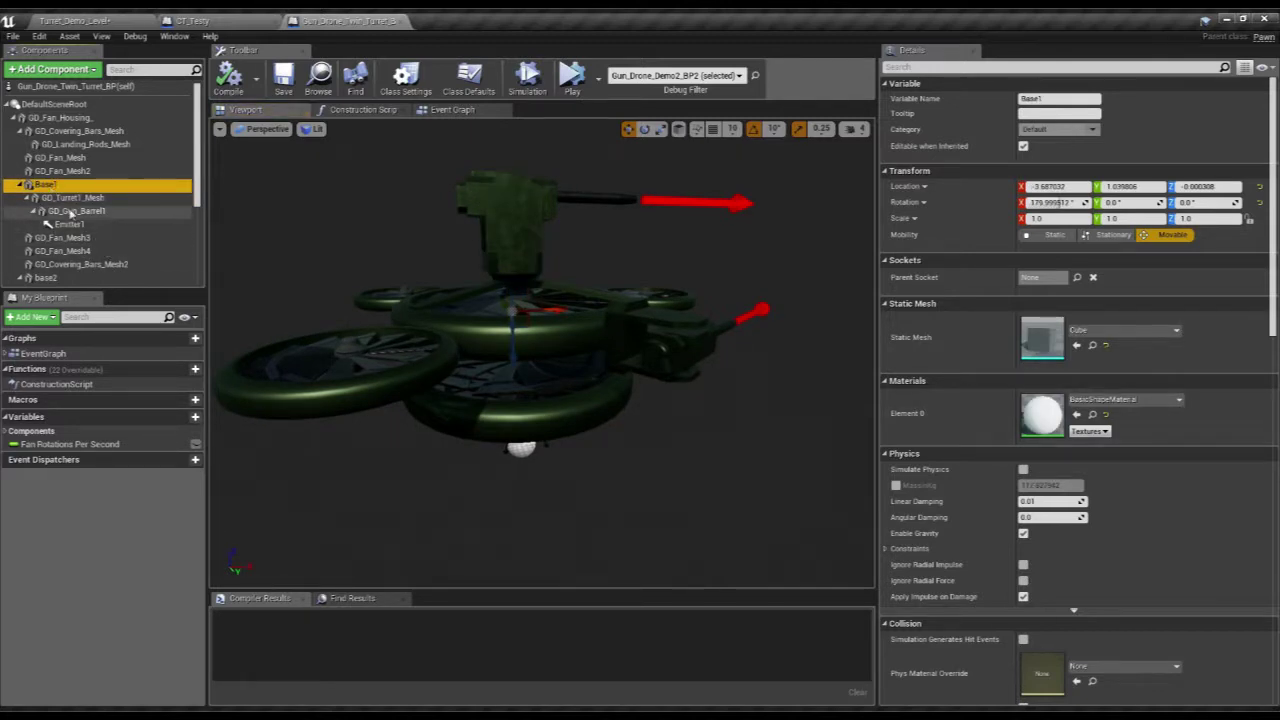
{"action": "left_click", "coordinate": [66, 199]}
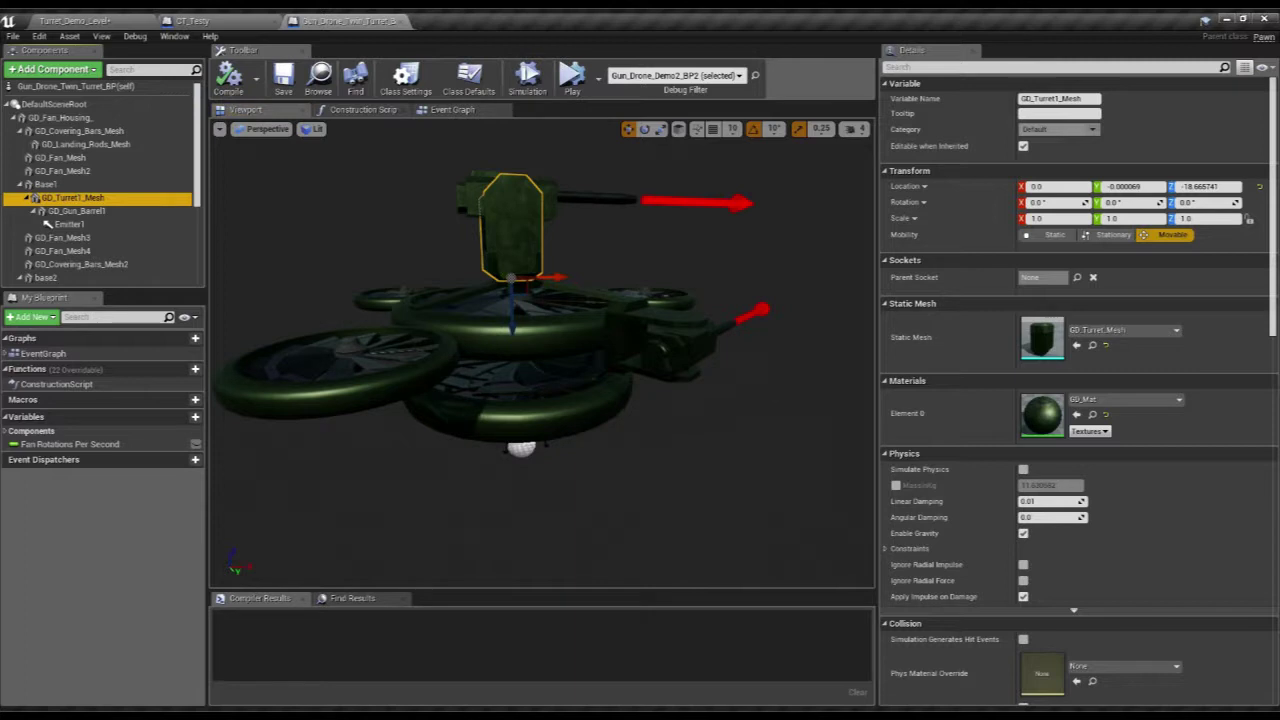
{"action": "left_click", "coordinate": [93, 212]}
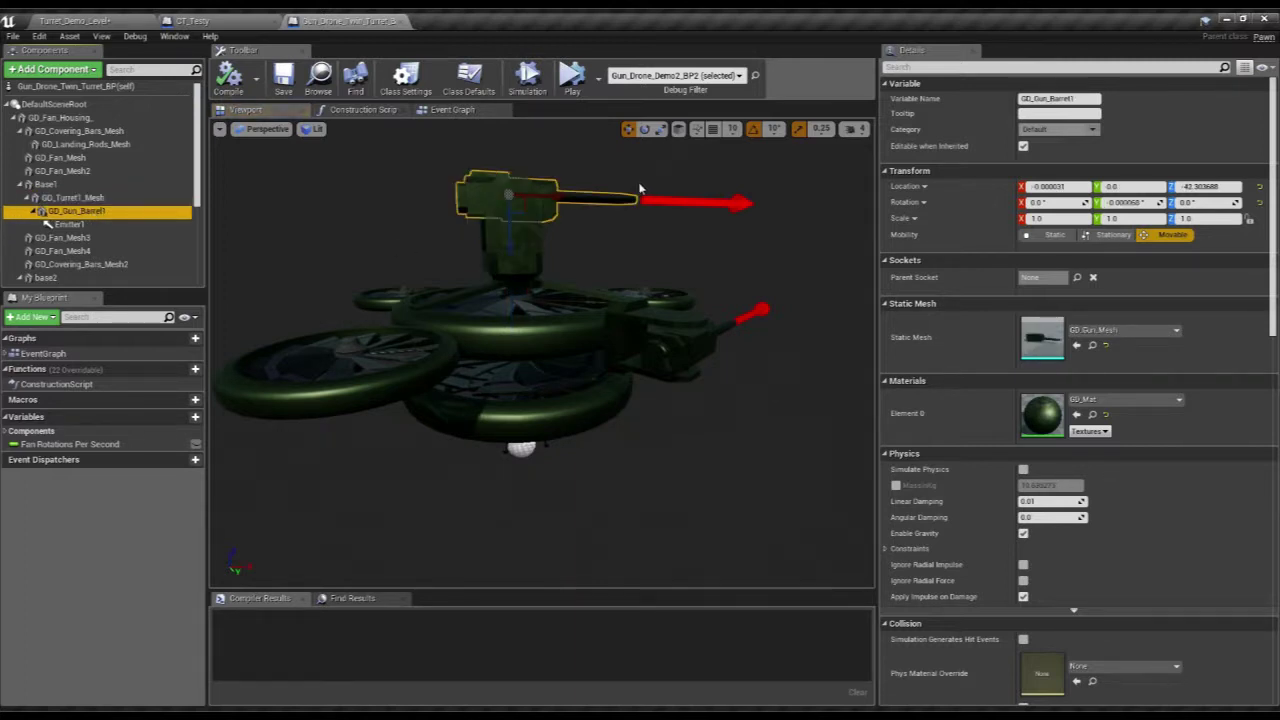
{"action": "left_click", "coordinate": [66, 224]}
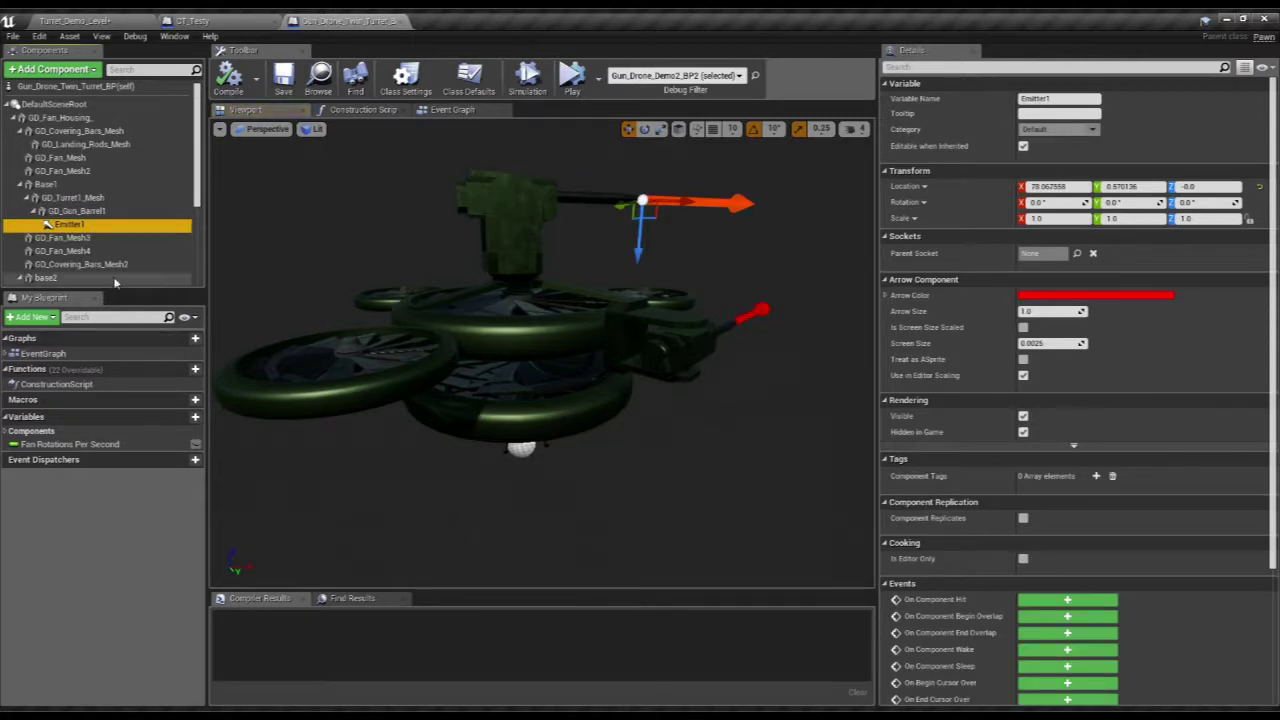
- Inspect the drone's second turret through its base2, turret2 and barrel2 components and view the model from several angles
{"action": "scroll", "coordinate": [124, 247], "scroll_direction": "down", "scroll_amount": 2}
{"action": "left_click", "coordinate": [52, 237]}
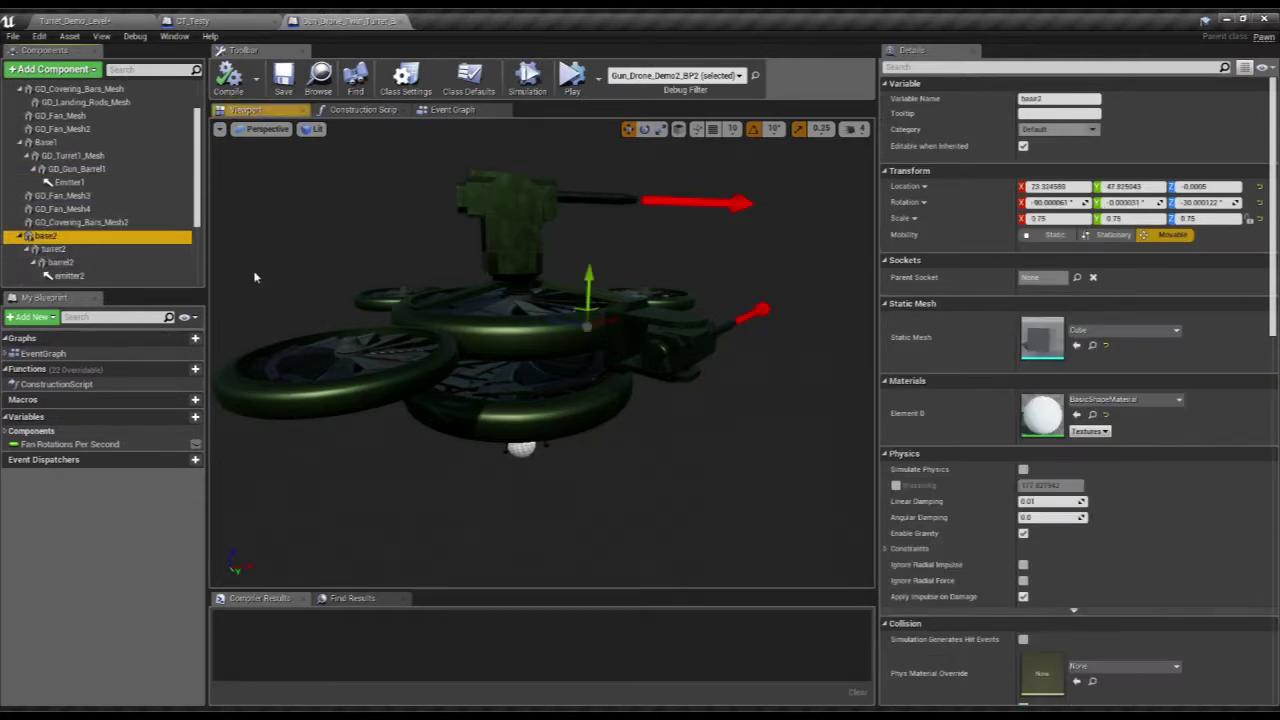
{"action": "left_click", "coordinate": [56, 249]}
{"action": "left_click", "coordinate": [62, 262]}
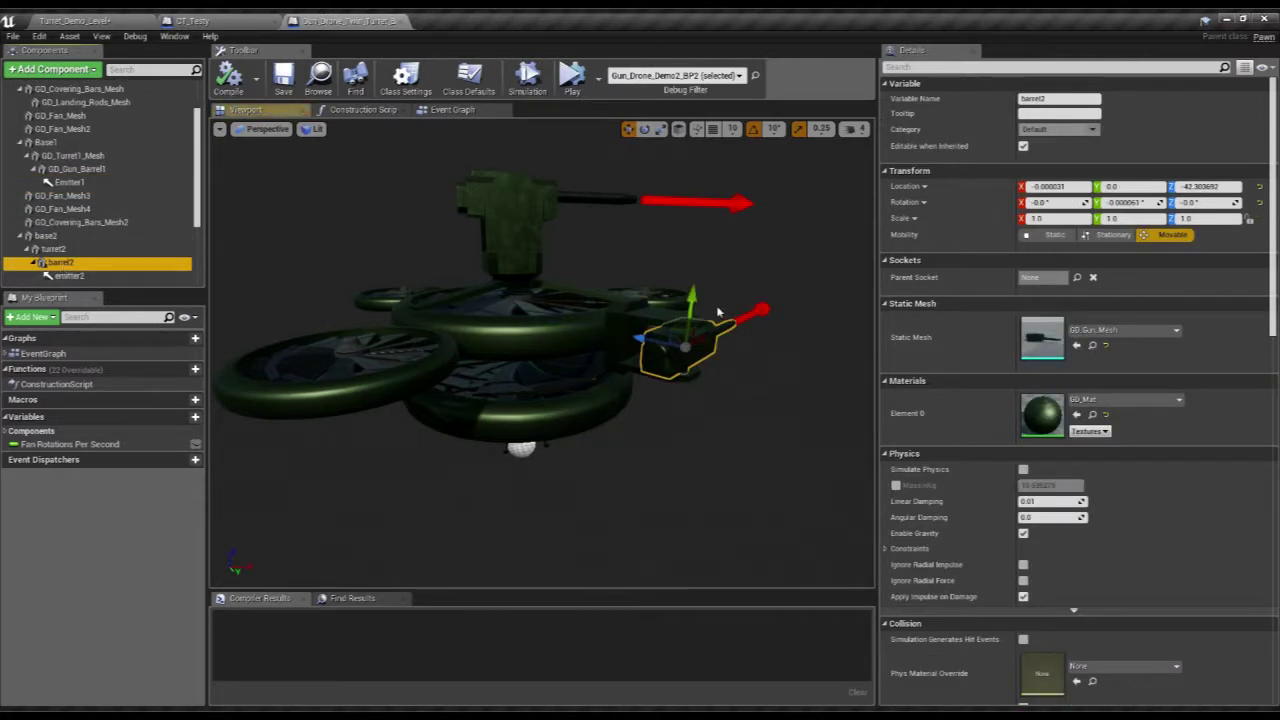
{"action": "right_click_drag", "start_coordinate": [717, 309], "coordinate": [770, 440]}
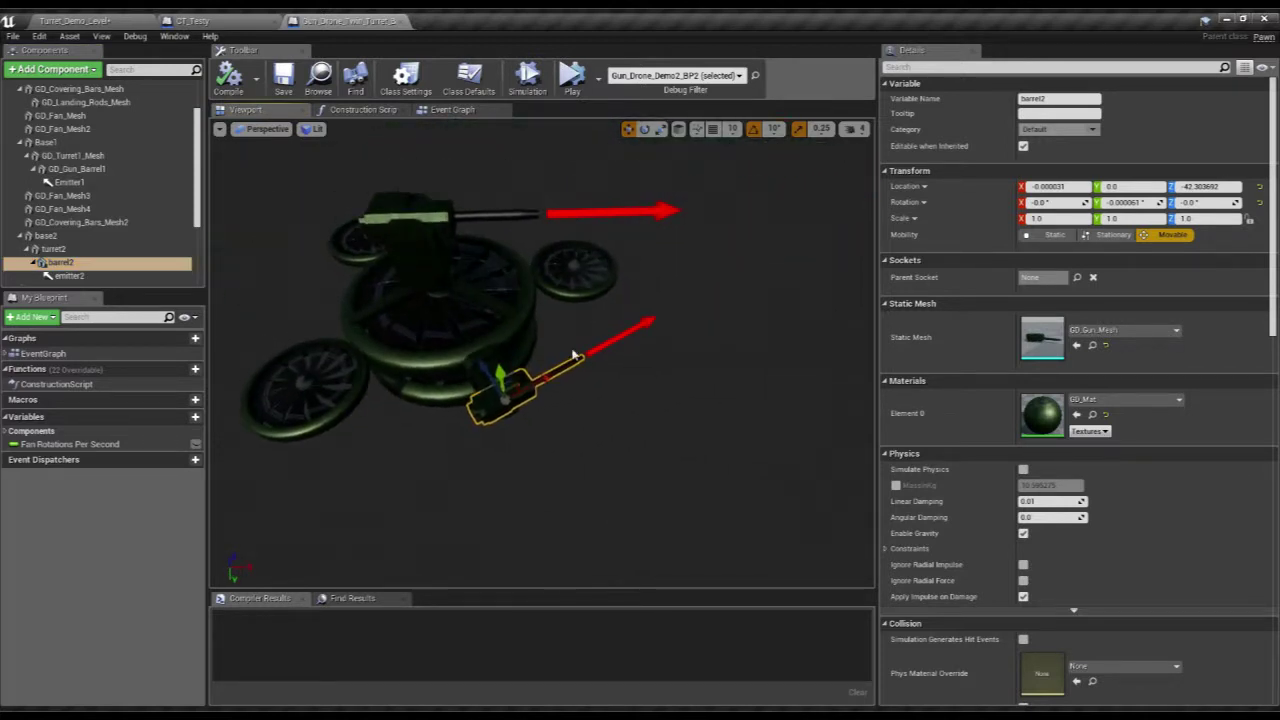
{"action": "right_click_drag", "start_coordinate": [572, 355], "coordinate": [494, 464]}
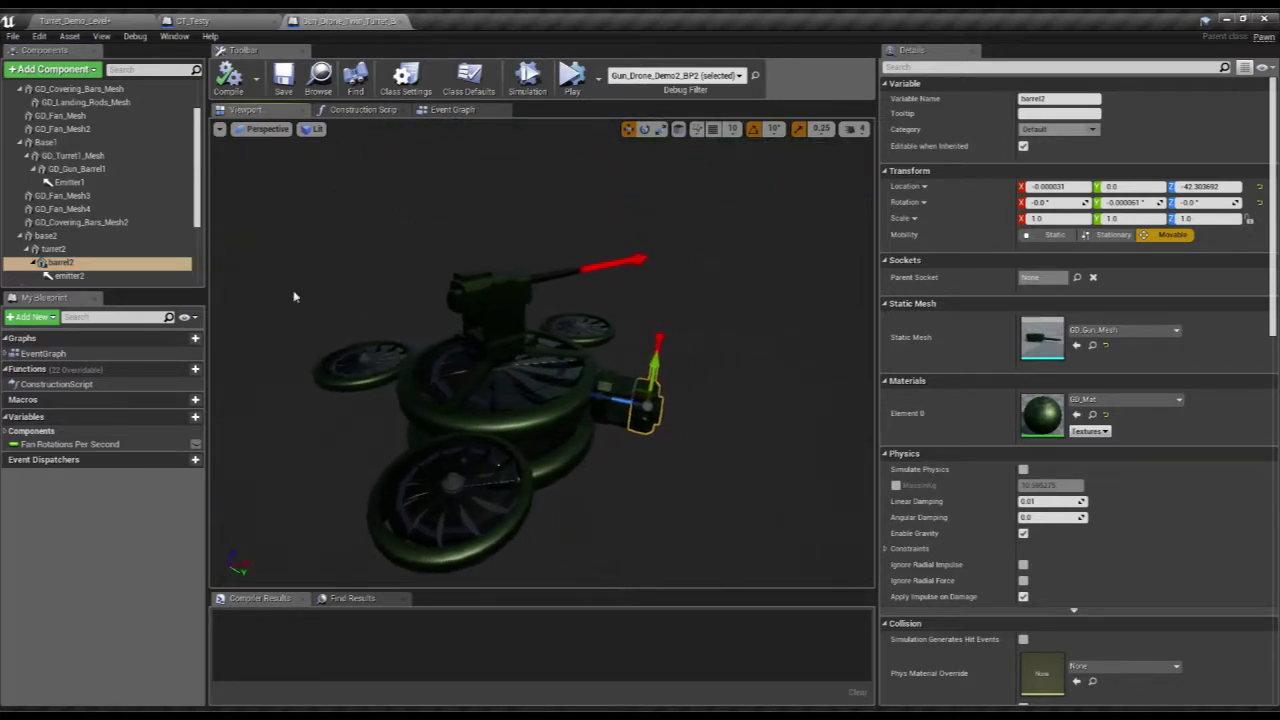
- Compare the rotation limits and Turret Suffix Number of the AI_Turret_Controller and AI_Turret_Controller1 components
{"action": "scroll", "coordinate": [80, 220], "scroll_direction": "down", "scroll_amount": 4}
{"action": "left_click", "coordinate": [88, 265]}
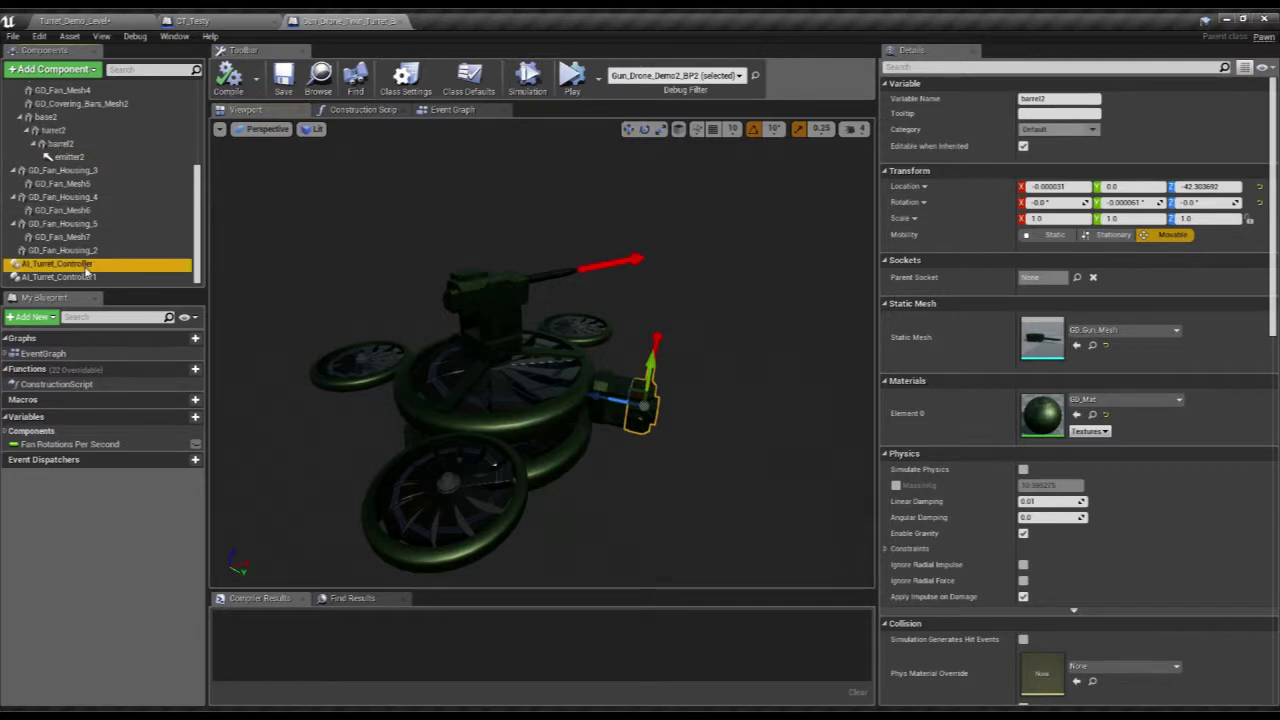
{"action": "scroll", "coordinate": [1272, 228], "scroll_direction": "down", "scroll_amount": 10}
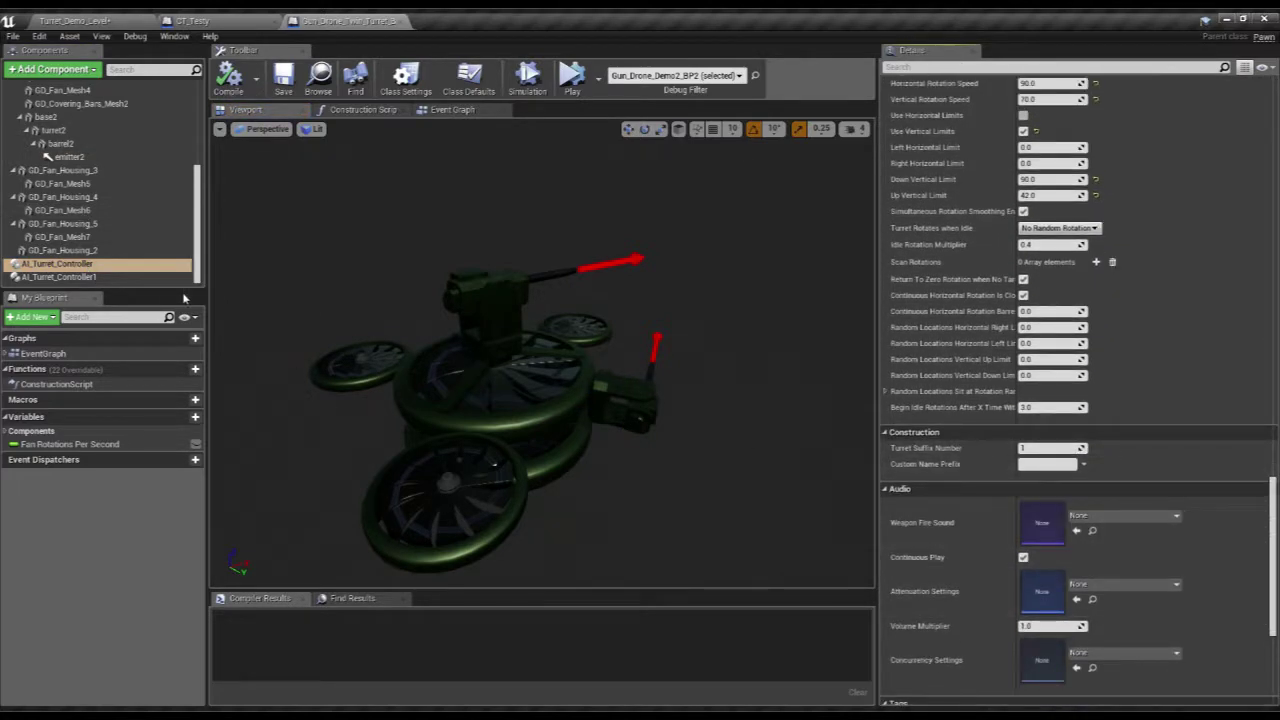
{"action": "left_click", "coordinate": [58, 276]}
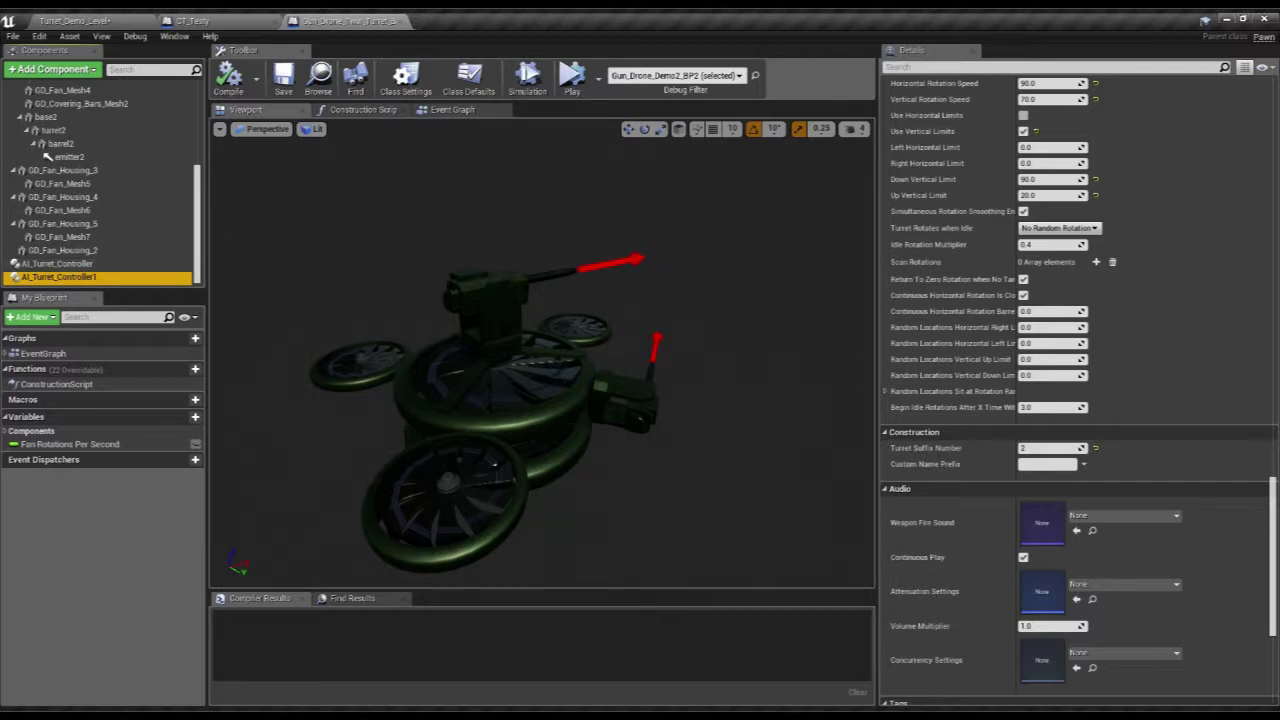
{"action": "left_click", "coordinate": [55, 265]}
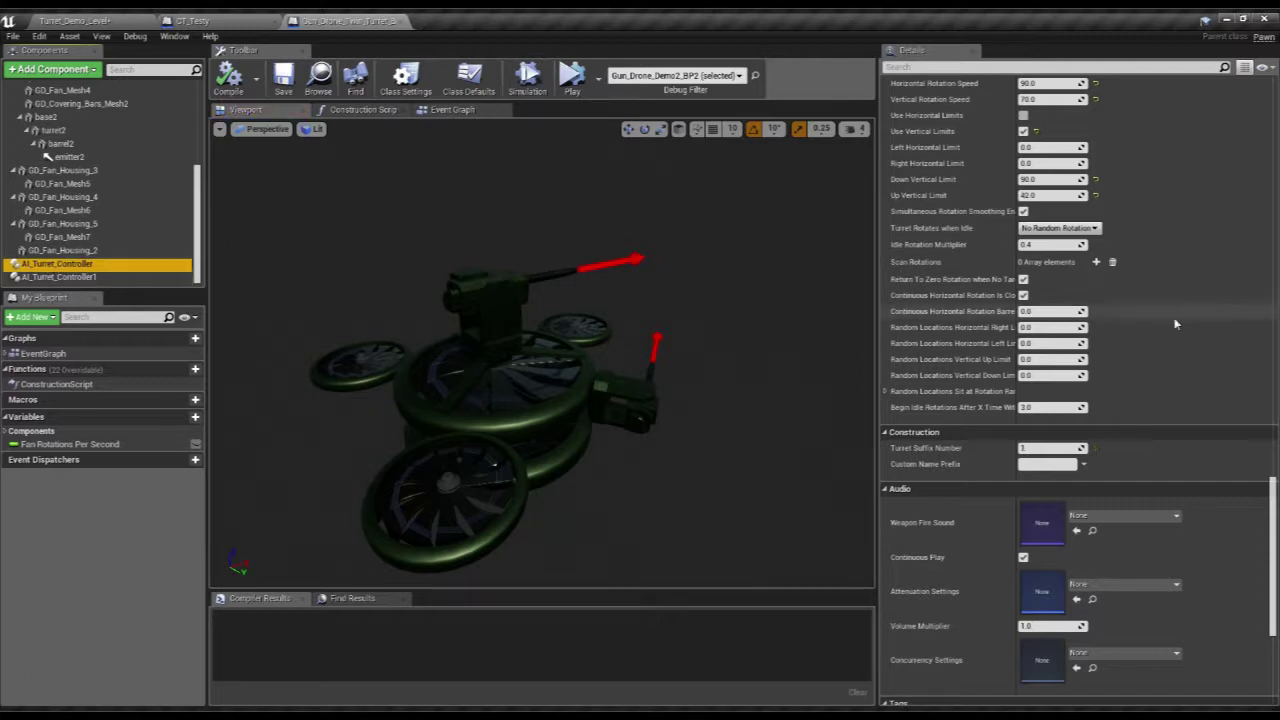
- Review AI_Turret_Controller's target acquisition, weapon behavior, accuracy, predictive fire, rotation and construction settings
{"action": "left_click_drag", "start_coordinate": [1277, 507], "coordinate": [1277, 125]}
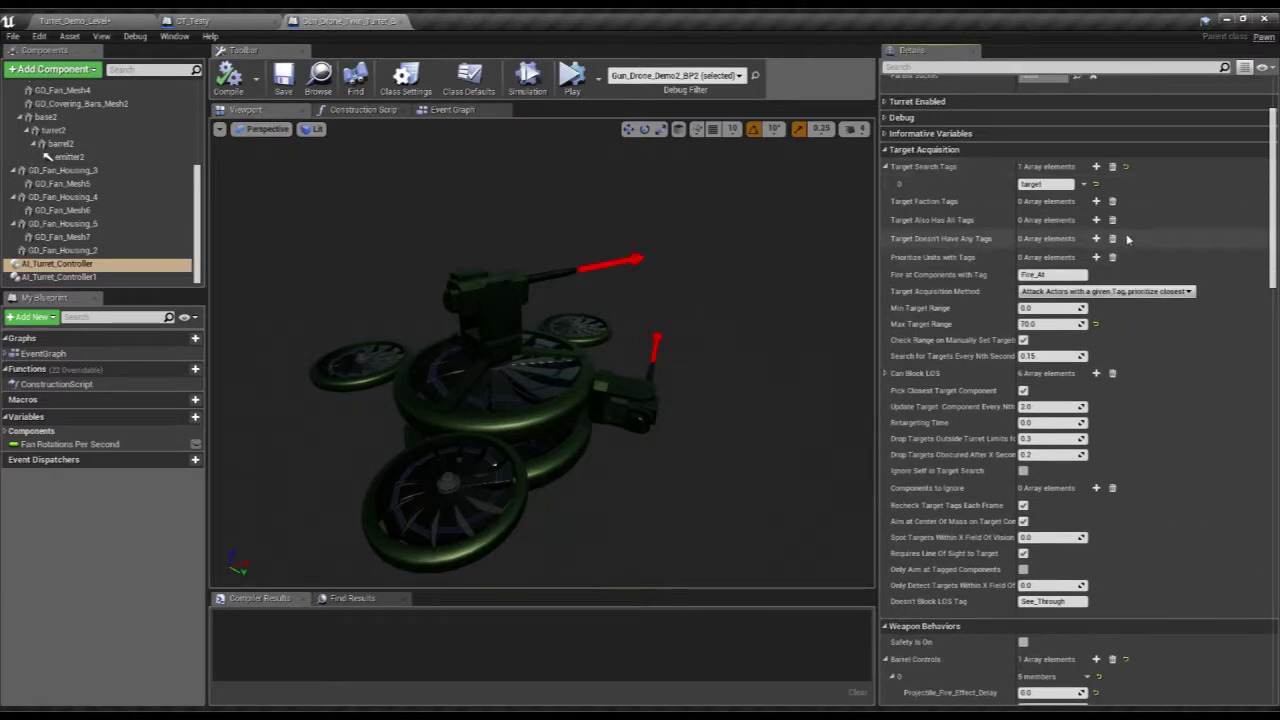
{"action": "scroll", "coordinate": [1199, 431], "scroll_direction": "down", "scroll_amount": 8}
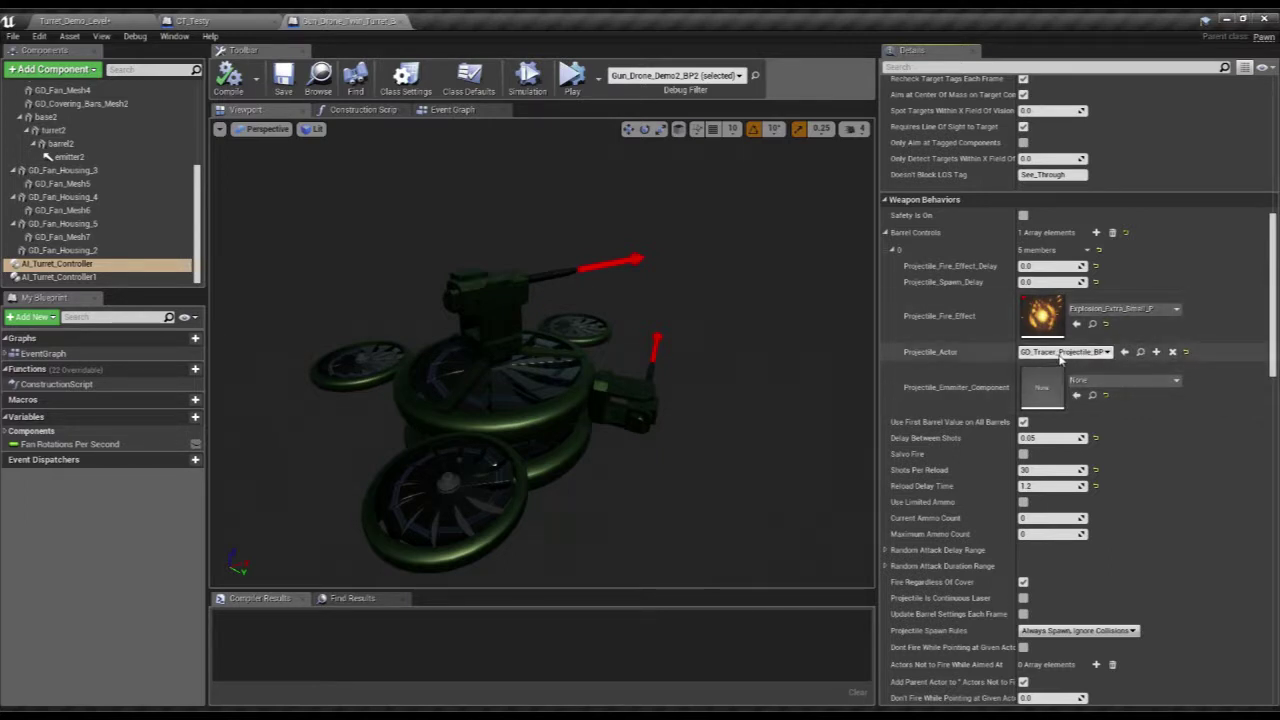
{"action": "scroll", "coordinate": [1244, 457], "scroll_direction": "down", "scroll_amount": 3}
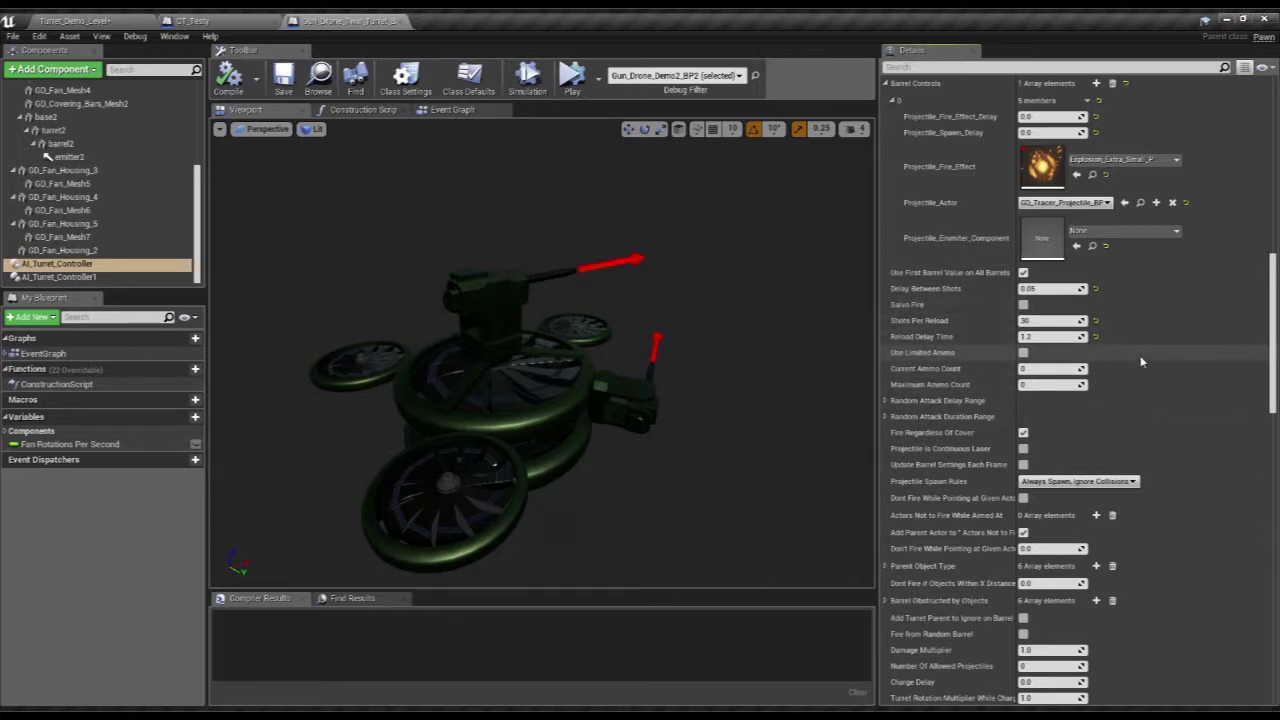
{"action": "scroll", "coordinate": [1142, 361], "scroll_direction": "down", "scroll_amount": 2}
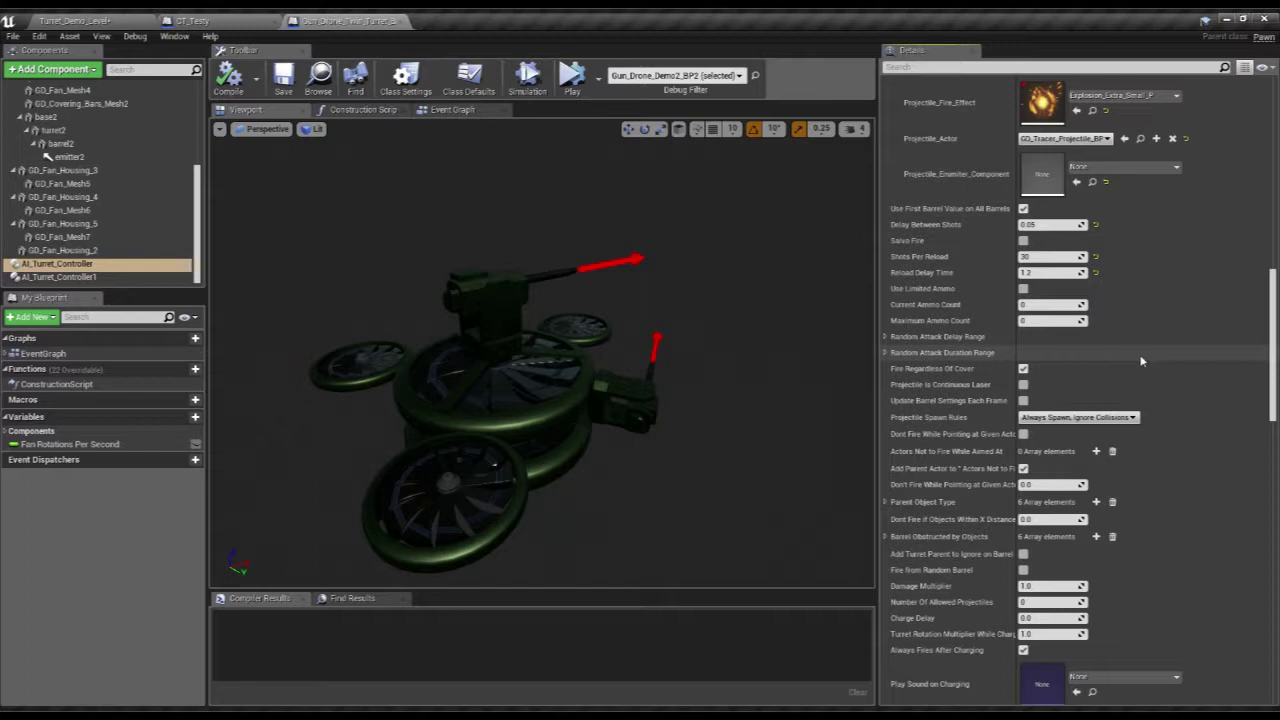
{"action": "scroll", "coordinate": [1135, 345], "scroll_direction": "down", "scroll_amount": 8}
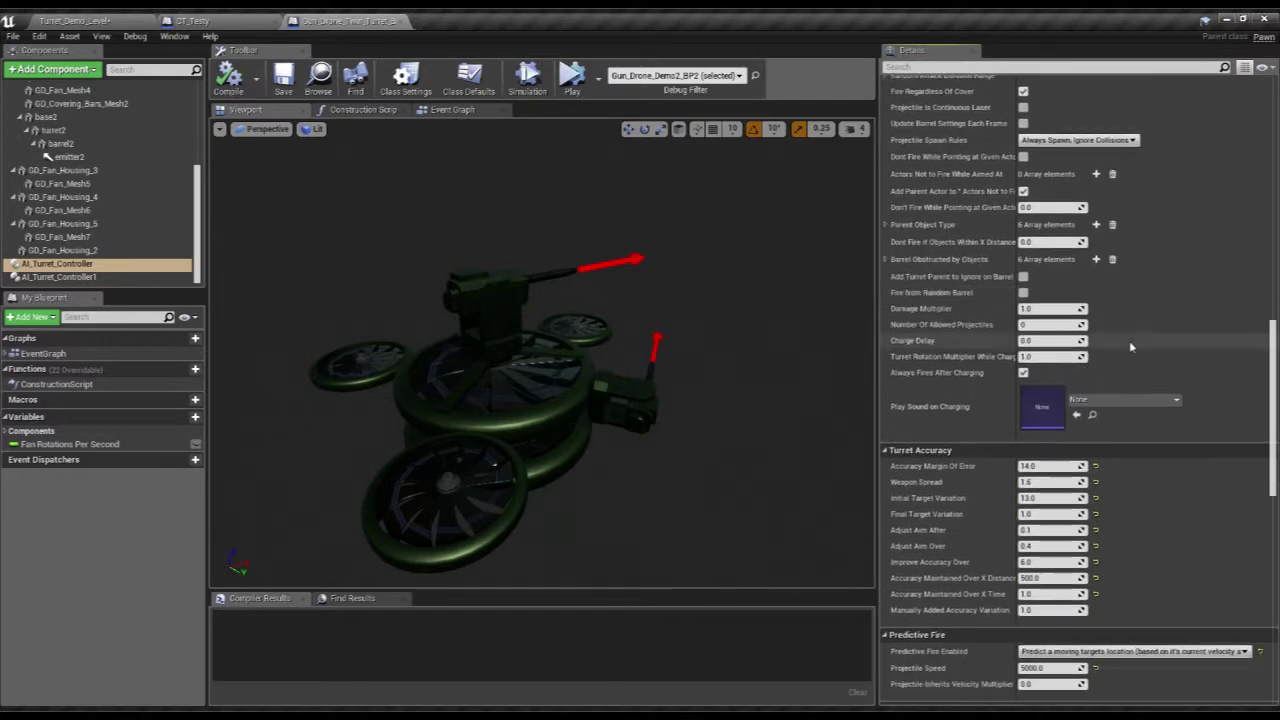
{"action": "scroll", "coordinate": [1133, 344], "scroll_direction": "down", "scroll_amount": 5}
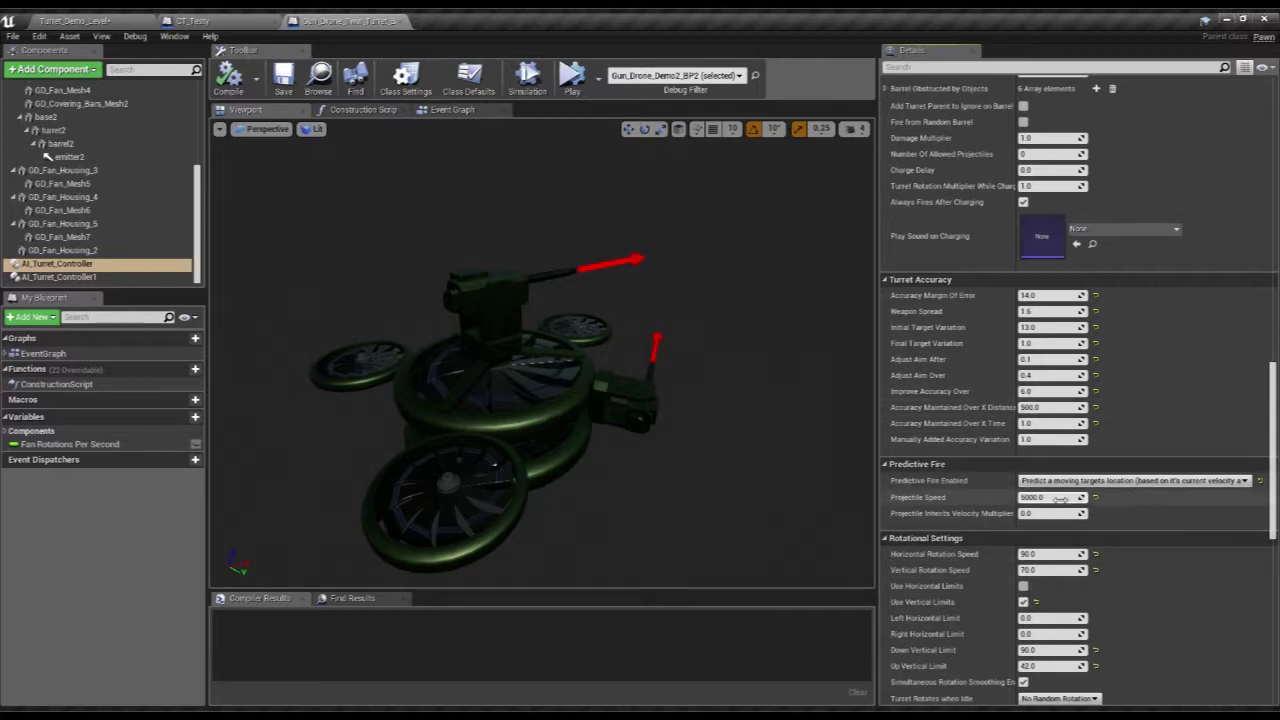
{"action": "left_click_drag", "start_coordinate": [1274, 499], "coordinate": [1276, 582]}
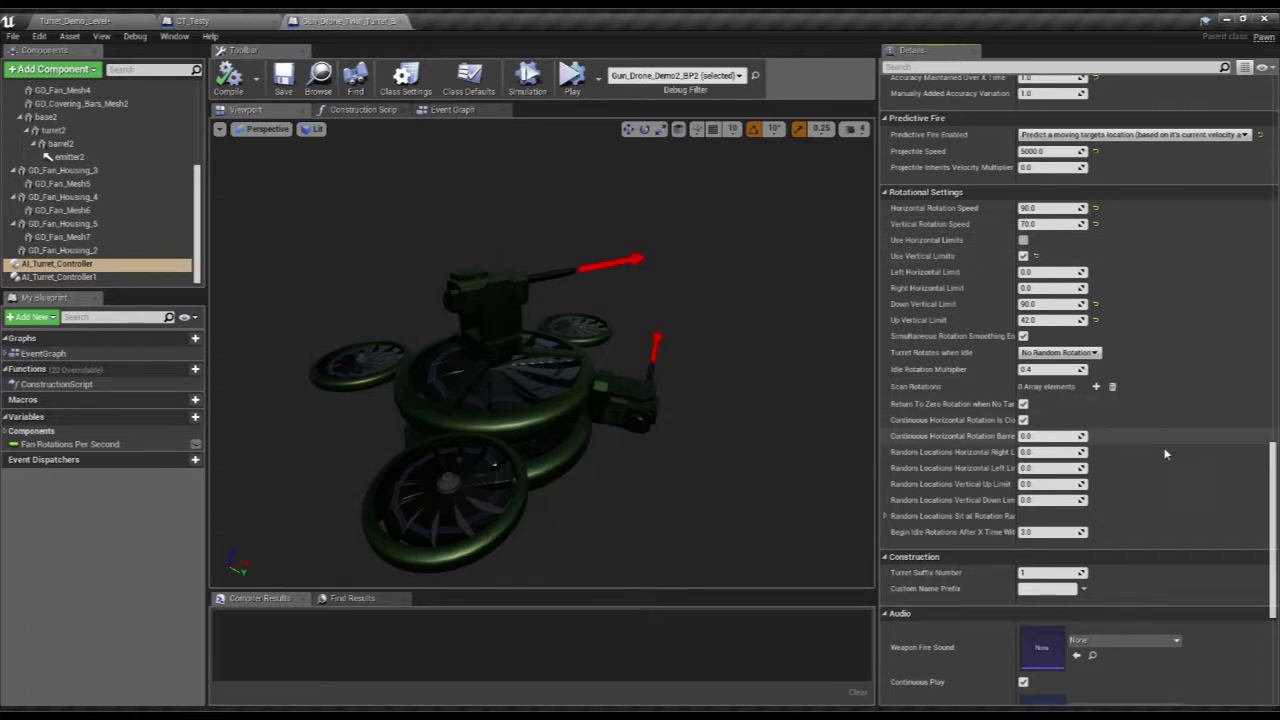
{"action": "scroll", "coordinate": [1180, 450], "scroll_direction": "down", "scroll_amount": 3}
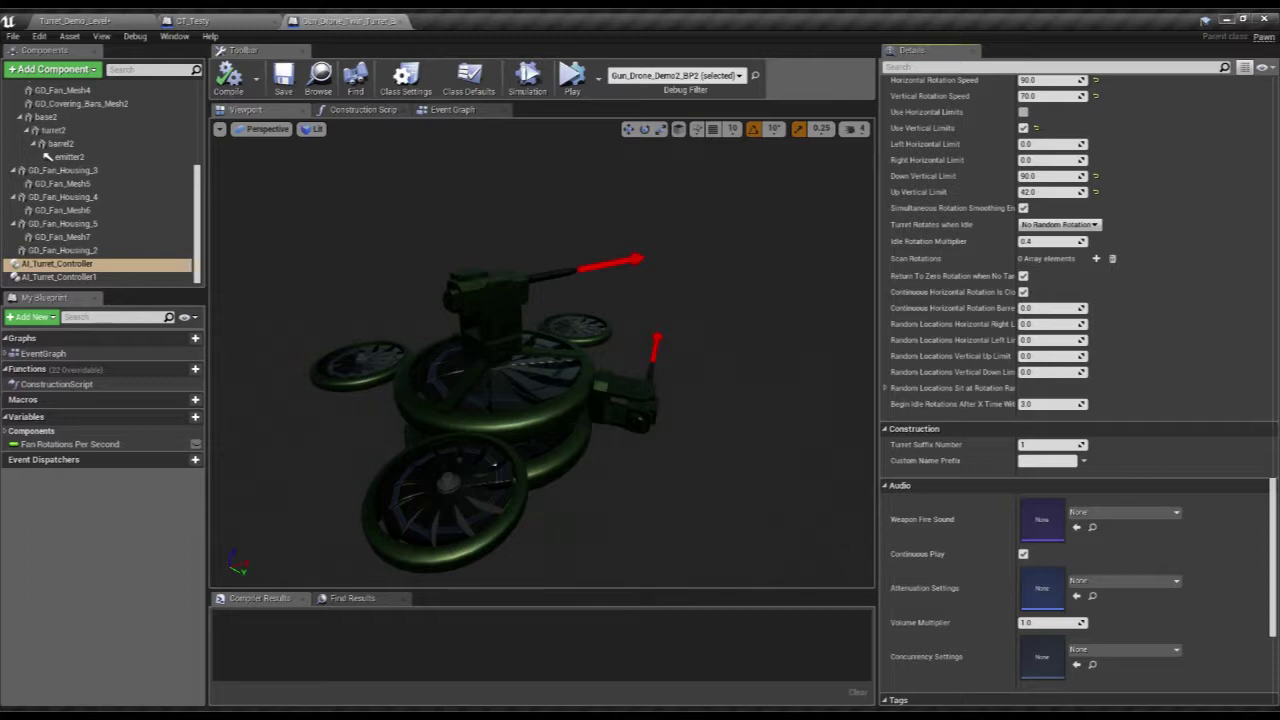
- Return to Turret_Demo_Level, simulate it to examine how the gun drone's two turrets fire, and stop the simulation
{"action": "left_click", "coordinate": [78, 19]}
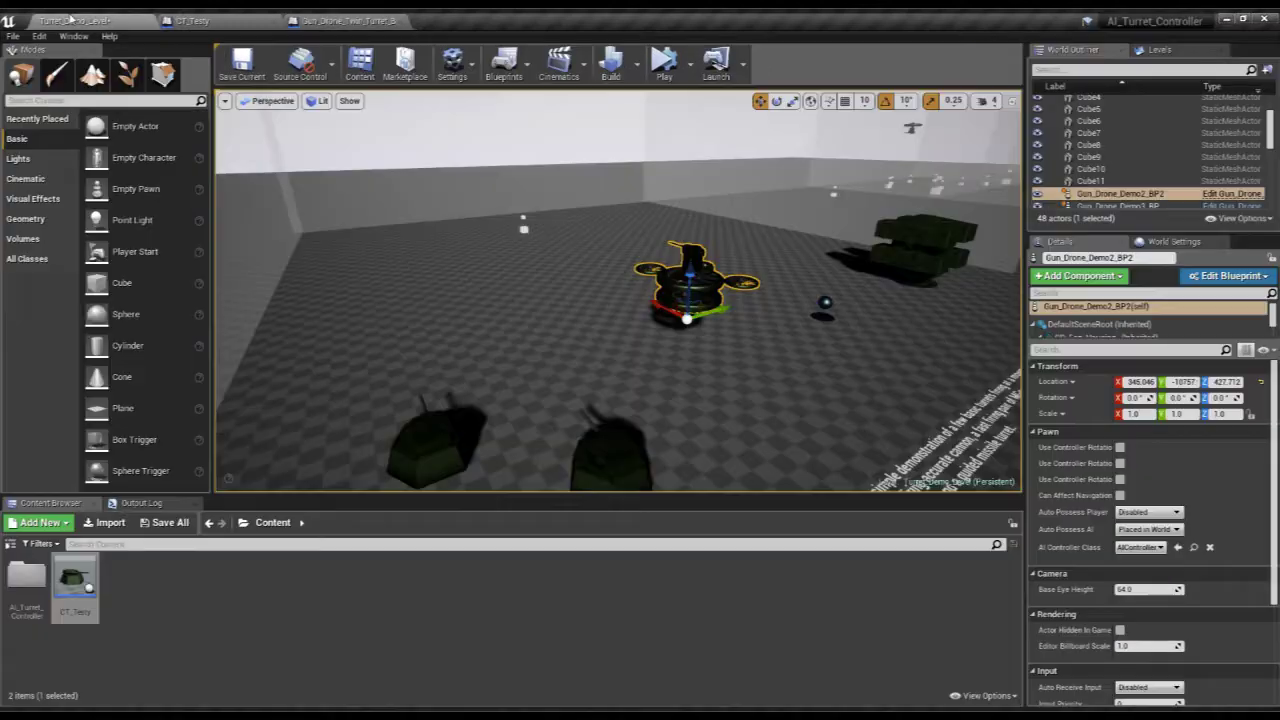
{"action": "right_click_drag", "start_coordinate": [676, 311], "coordinate": [576, 250]}
{"action": "left_click", "coordinate": [657, 68]}
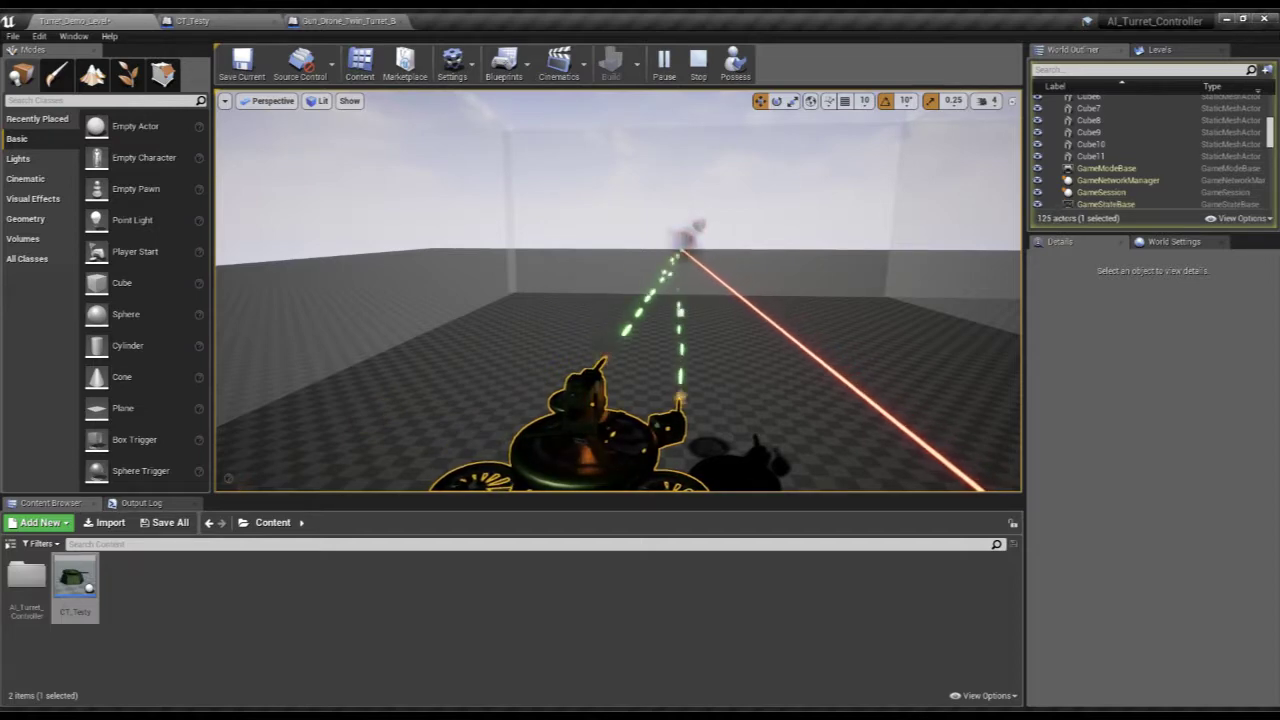
{"action": "left_click", "coordinate": [700, 66]}
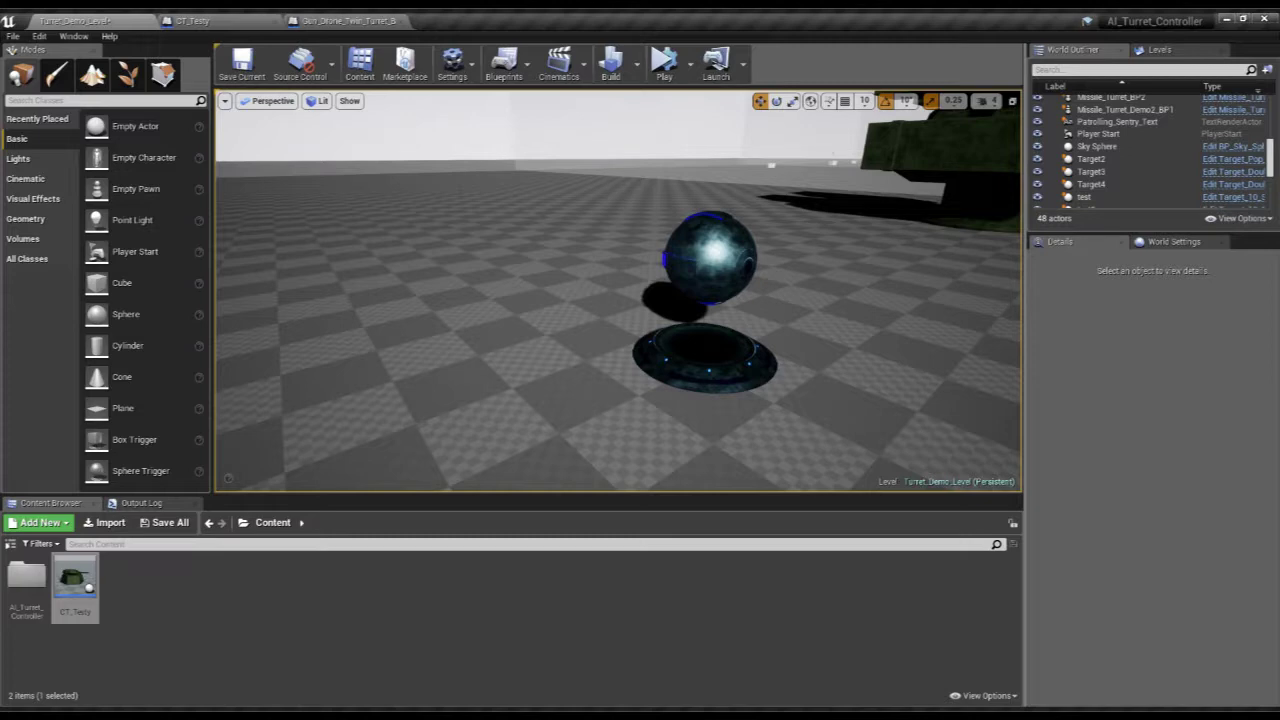
- Open the blueprint of the Laser_Turret_Demo_BP2 actor and display its 3D model
{"action": "left_click", "coordinate": [705, 350]}
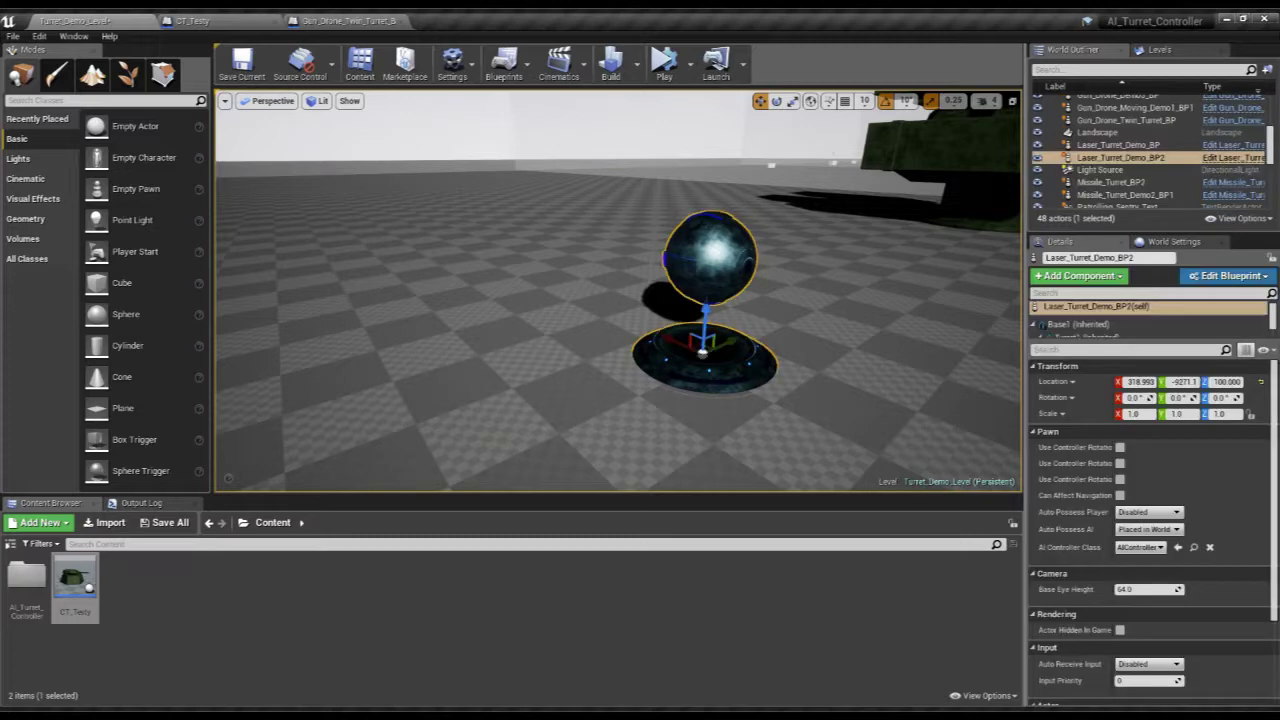
{"action": "left_click", "coordinate": [1233, 158]}
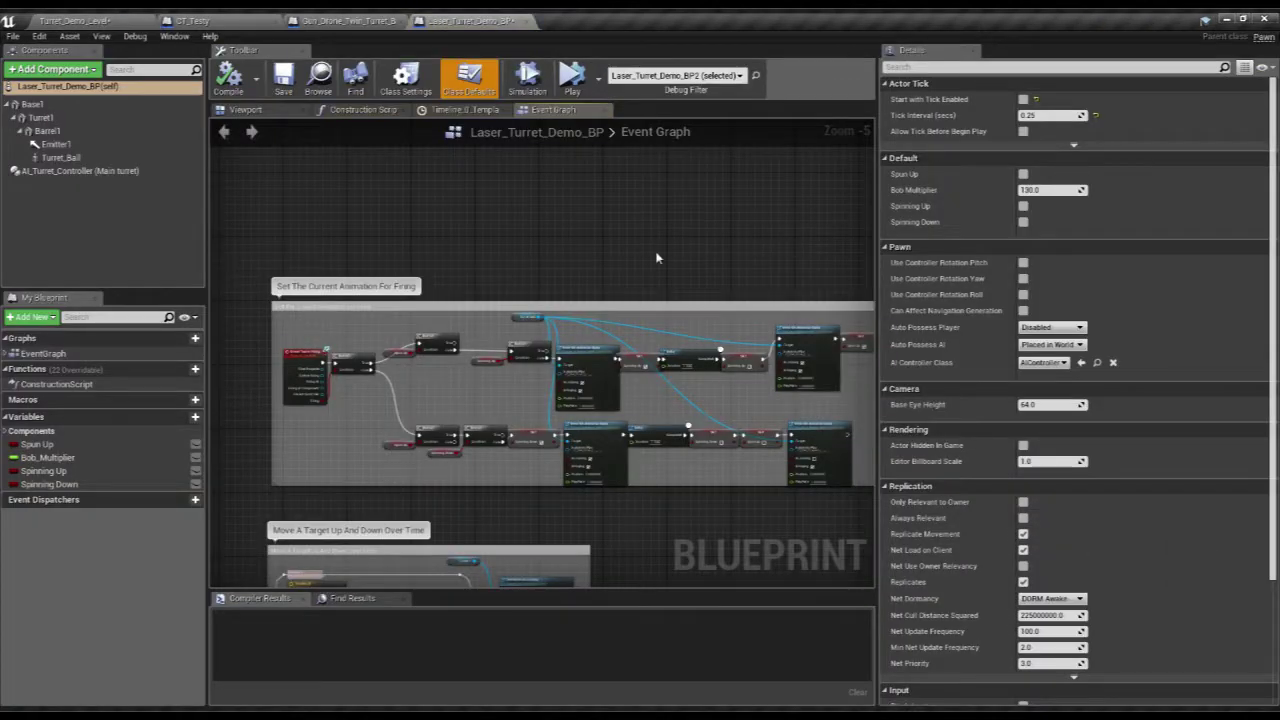
{"action": "left_click", "coordinate": [266, 112]}
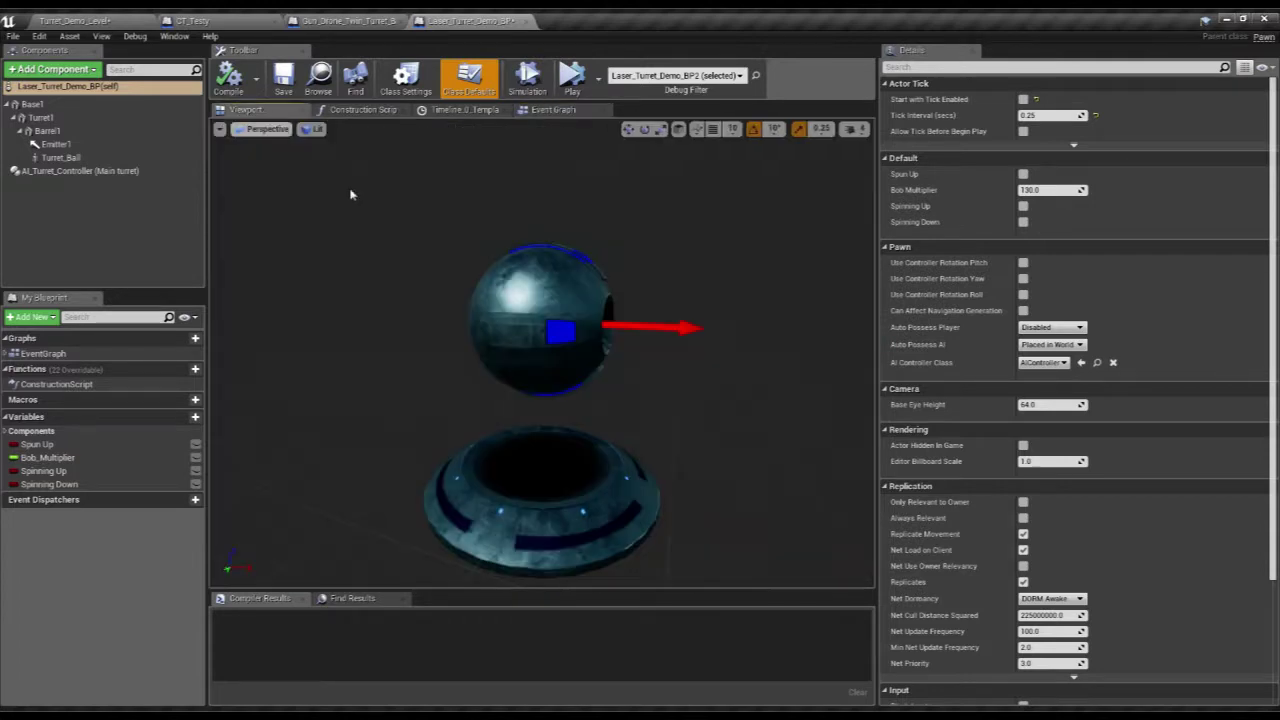
- Examine the laser turret's Base1, Turret1, Barrel1, Emitter1 and Turret_Ball components and their meshes and transforms
{"action": "left_click", "coordinate": [32, 104]}
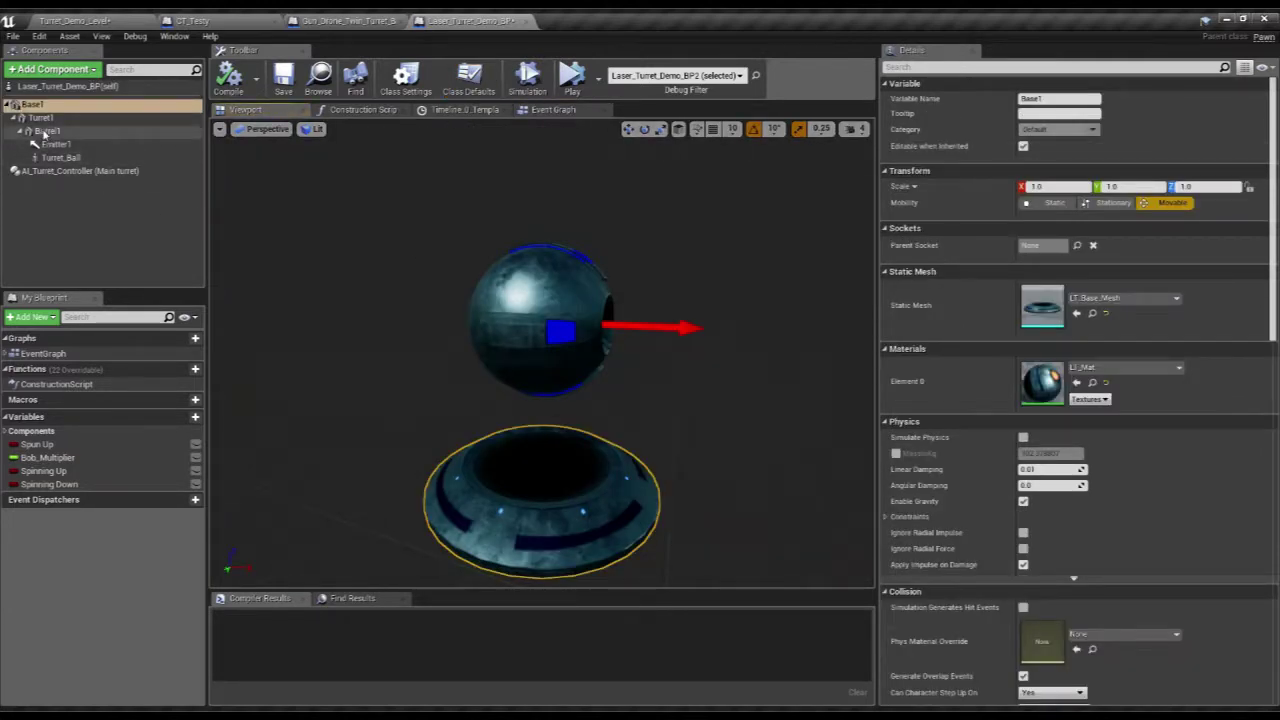
{"action": "left_click", "coordinate": [60, 157]}
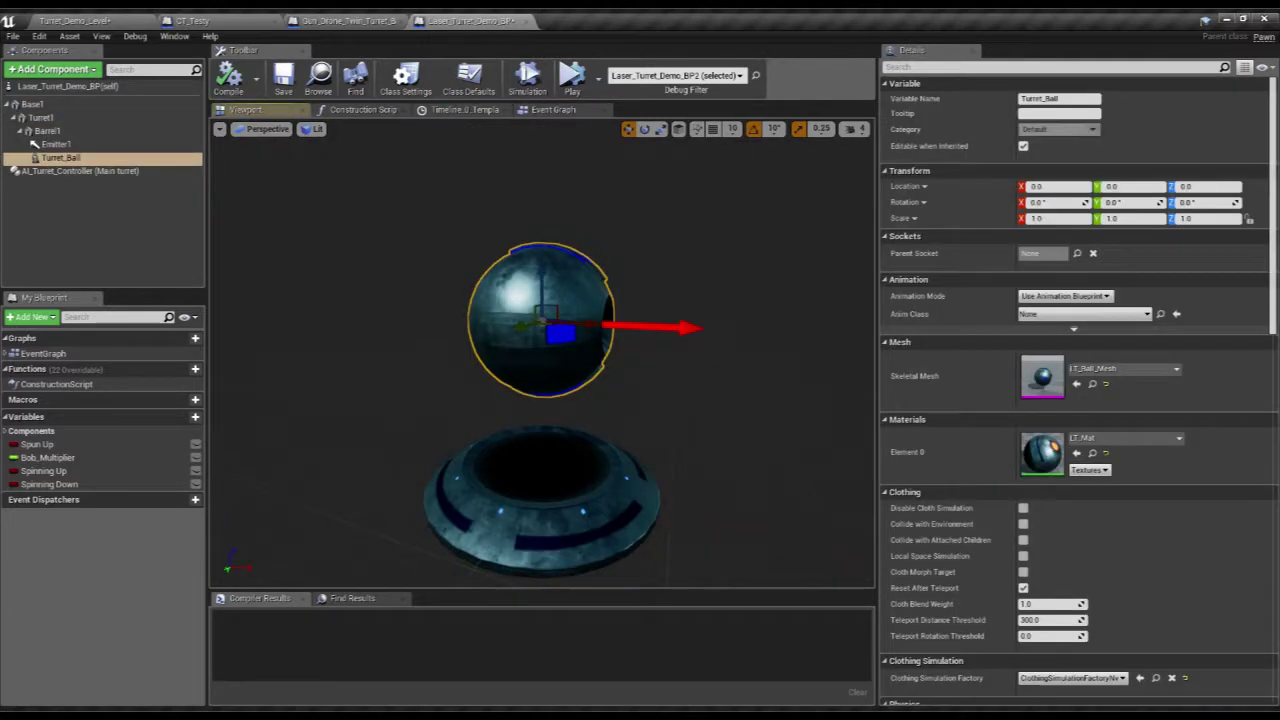
{"action": "left_click", "coordinate": [42, 118]}
{"action": "left_click", "coordinate": [32, 104]}
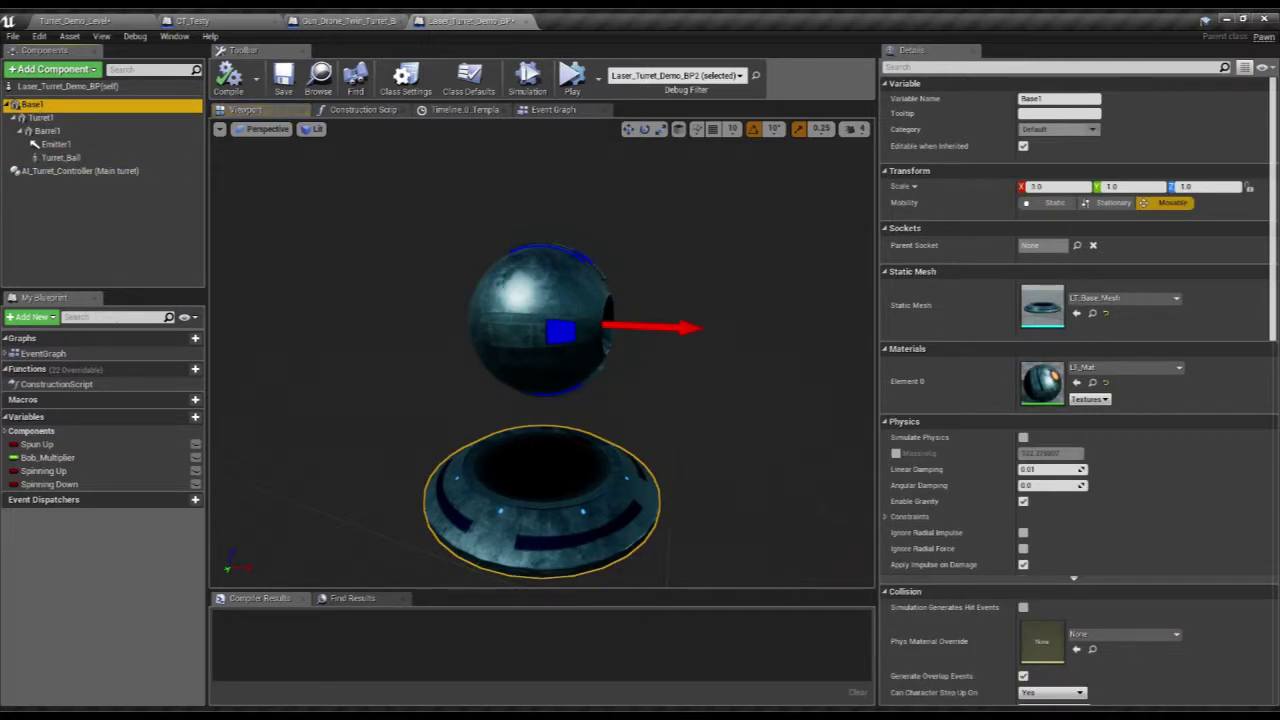
{"action": "left_click", "coordinate": [40, 118]}
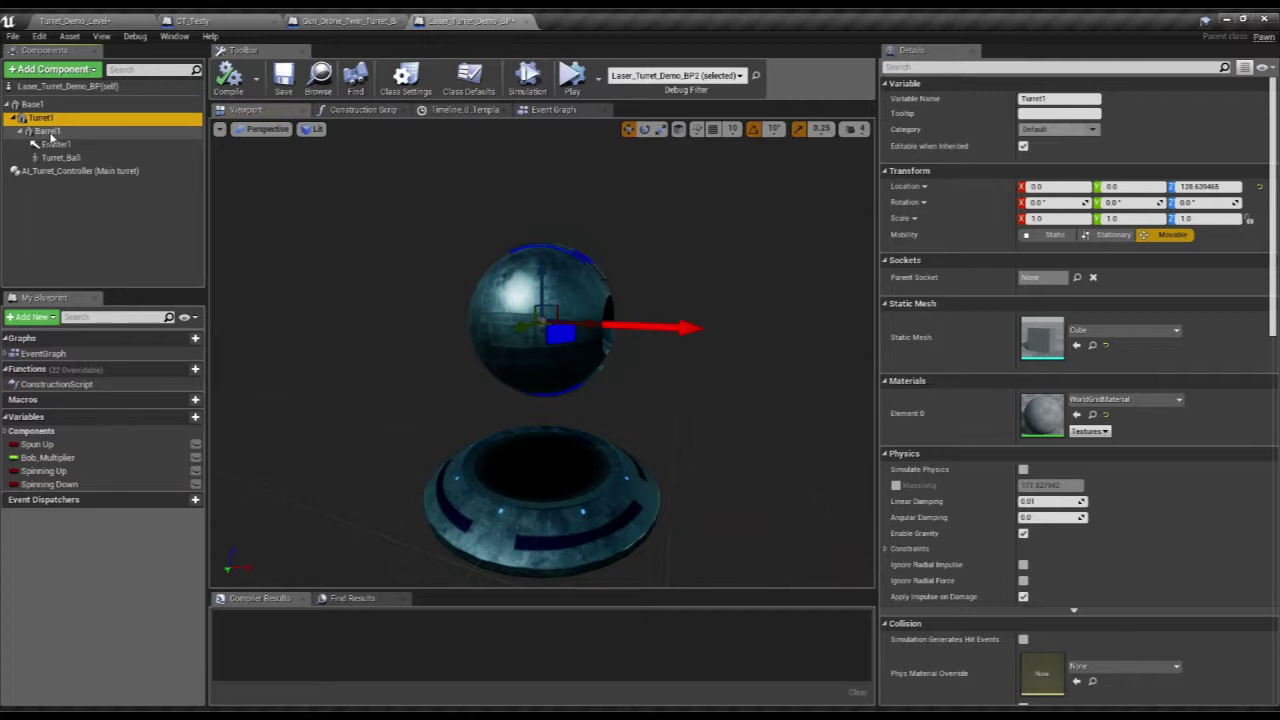
{"action": "left_click", "coordinate": [48, 131]}
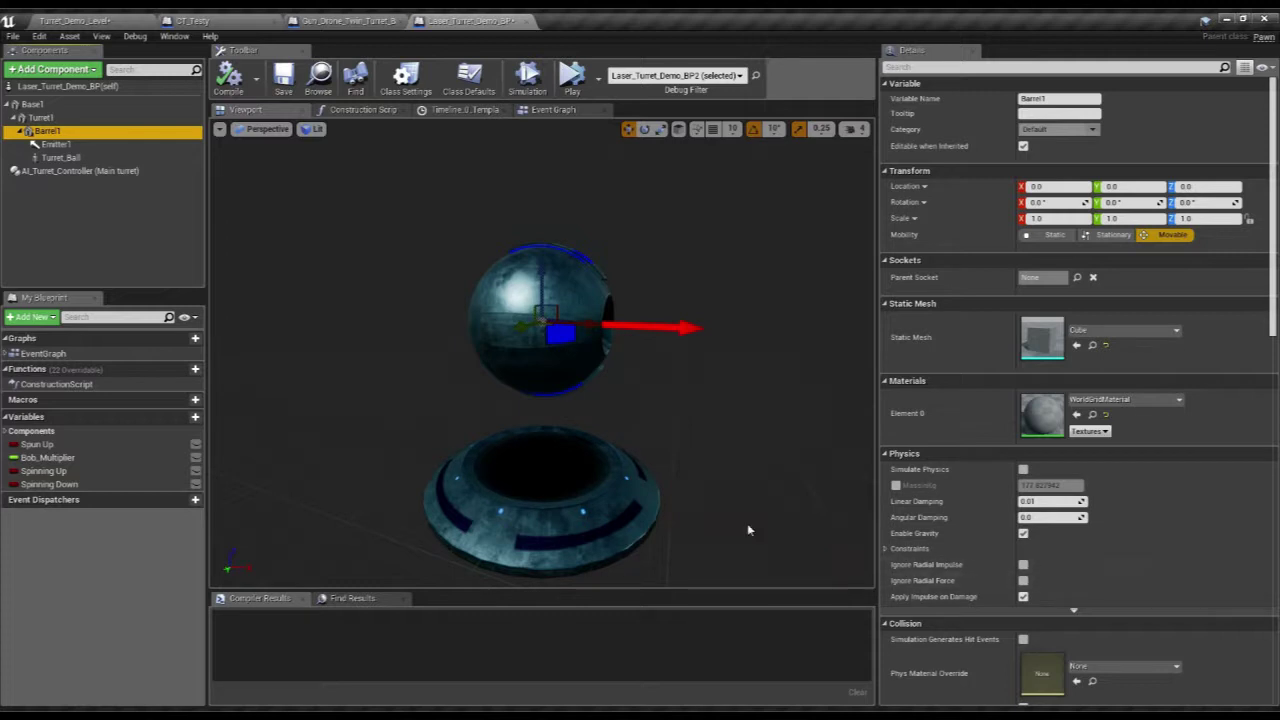
{"action": "left_click", "coordinate": [58, 146]}
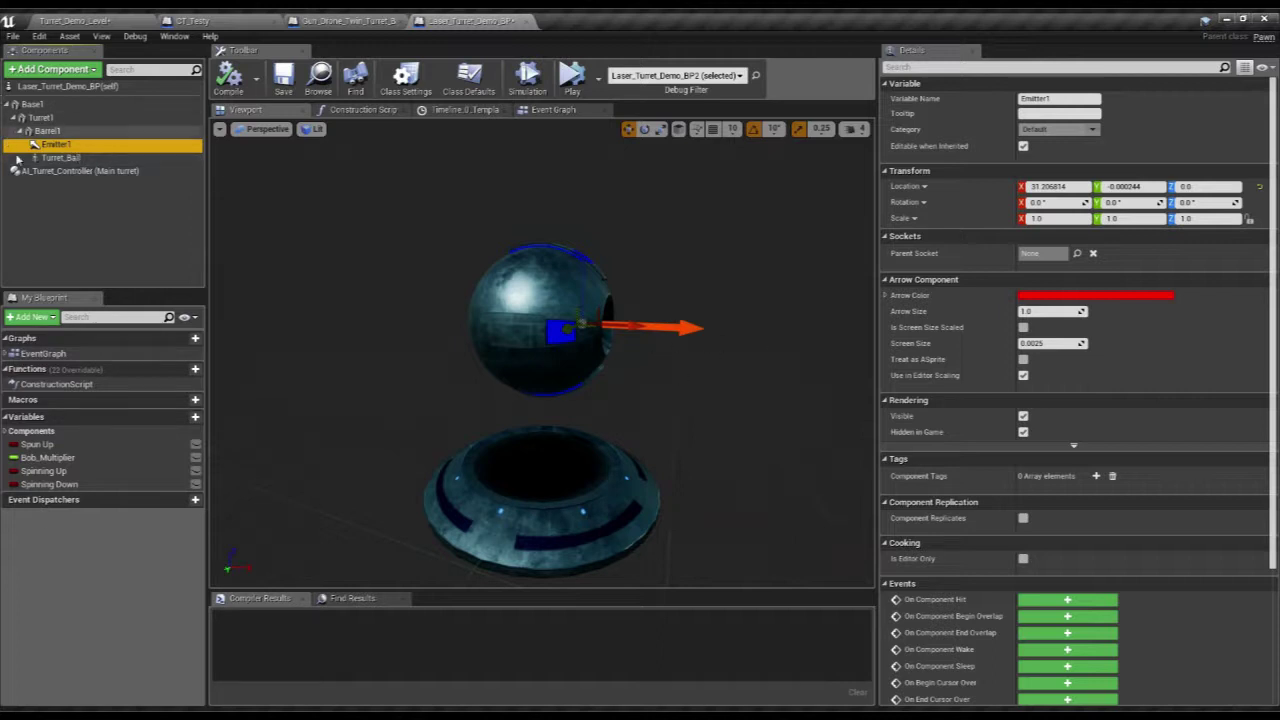
{"action": "left_click", "coordinate": [60, 158]}
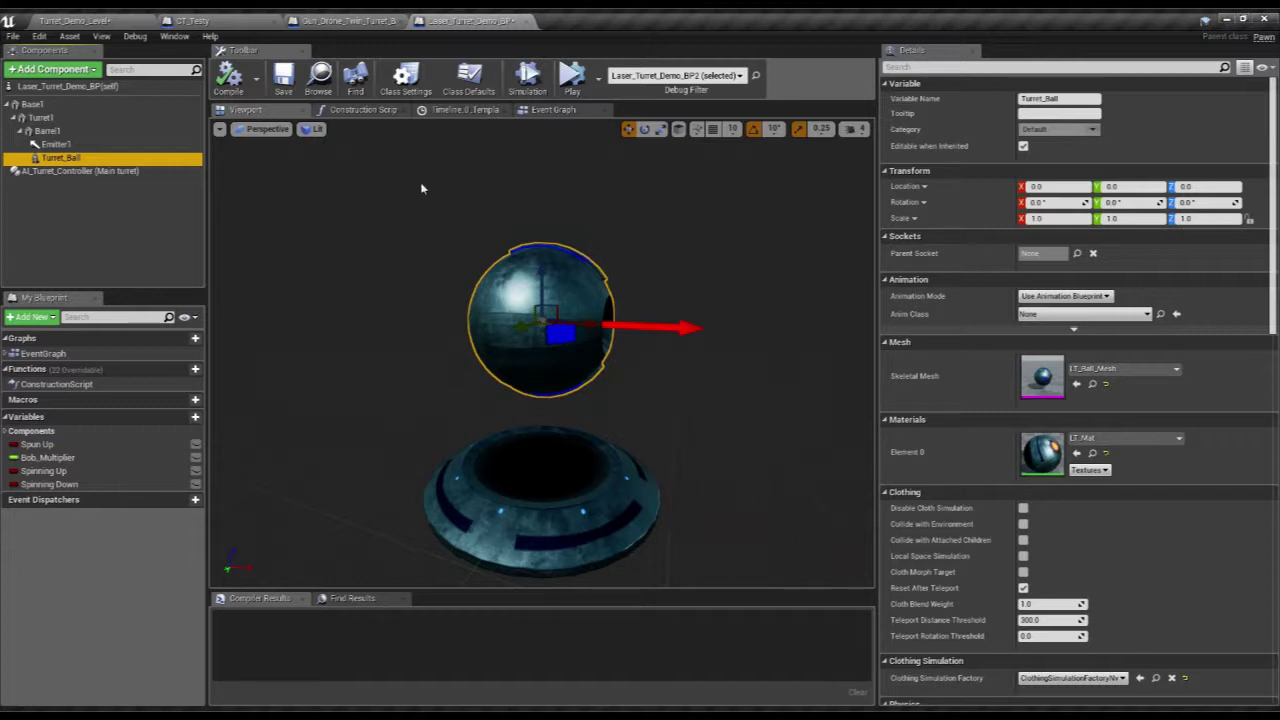
- Examine the Event Graph's Set The Current Animation For Firing section and the interfaces implemented in the class settings
{"action": "left_click", "coordinate": [552, 112]}
{"action": "right_click_drag", "start_coordinate": [472, 234], "coordinate": [417, 161]}
{"action": "scroll", "coordinate": [250, 305], "scroll_direction": "up", "scroll_amount": 4}
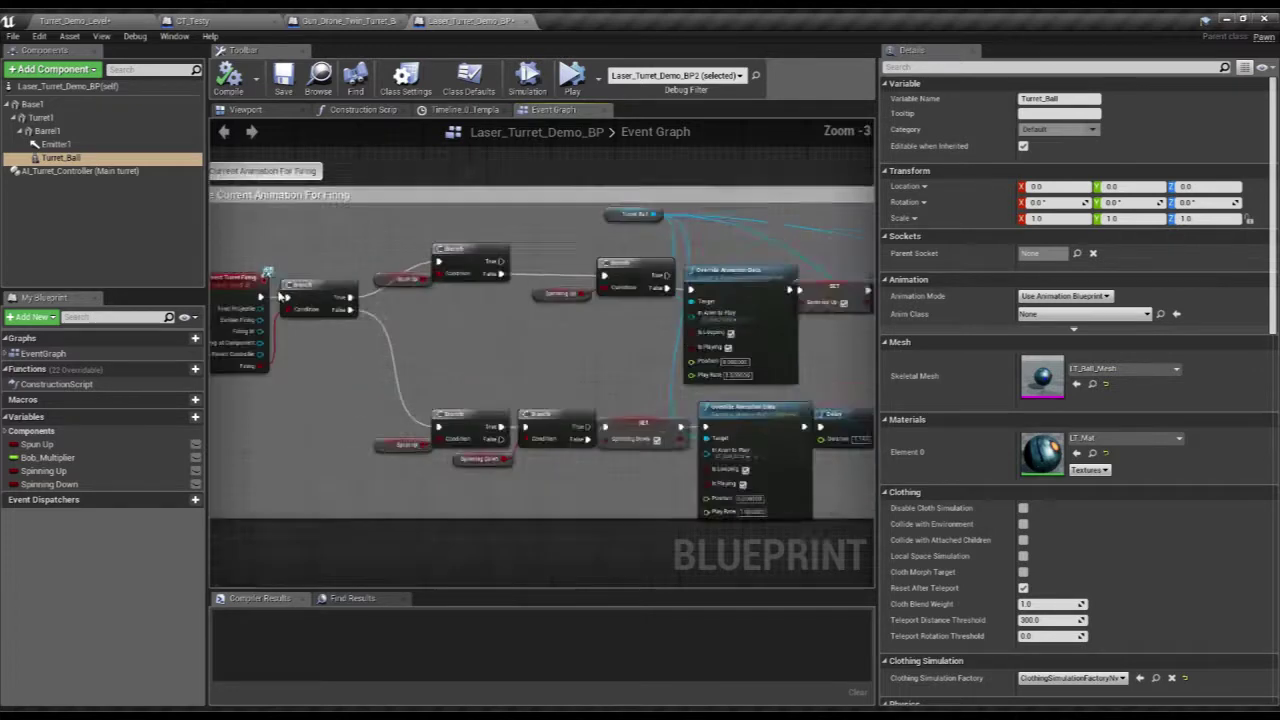
{"action": "left_click", "coordinate": [405, 78]}
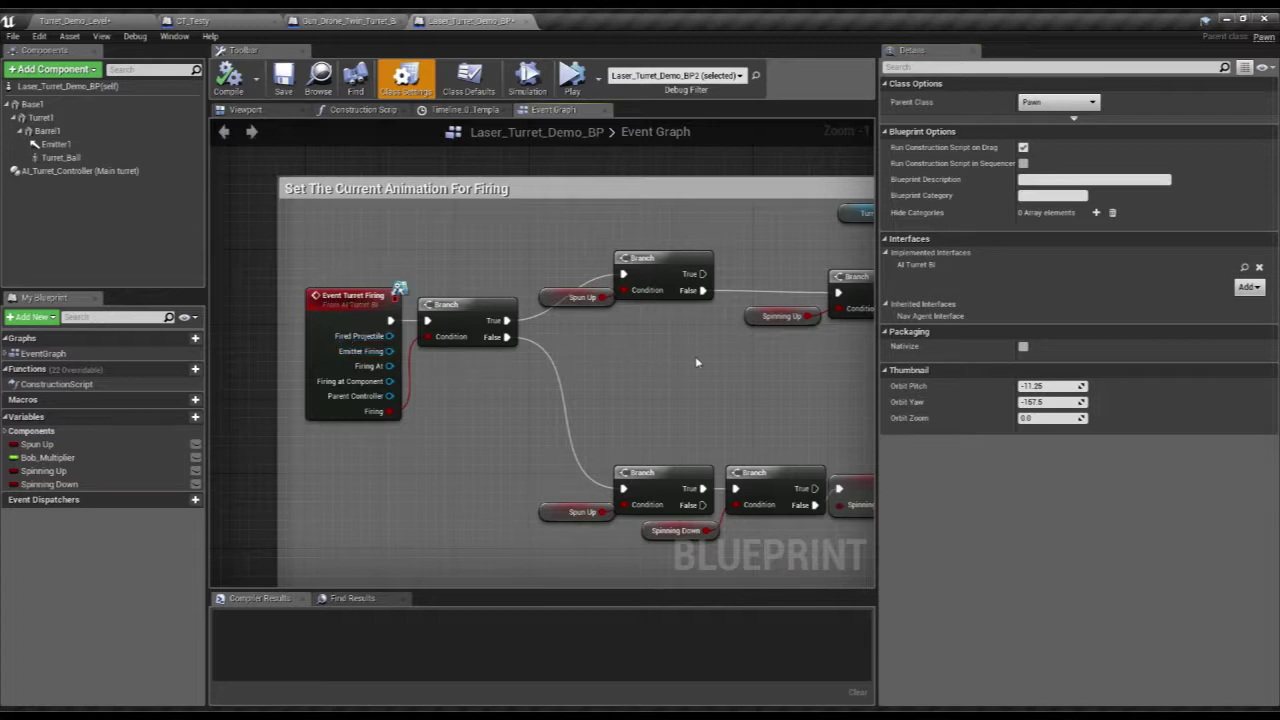
{"action": "scroll", "coordinate": [525, 350], "scroll_direction": "down", "scroll_amount": 3}
{"action": "right_click_drag", "start_coordinate": [543, 349], "coordinate": [253, 336]}
{"action": "right_click_drag", "start_coordinate": [582, 349], "coordinate": [849, 353]}
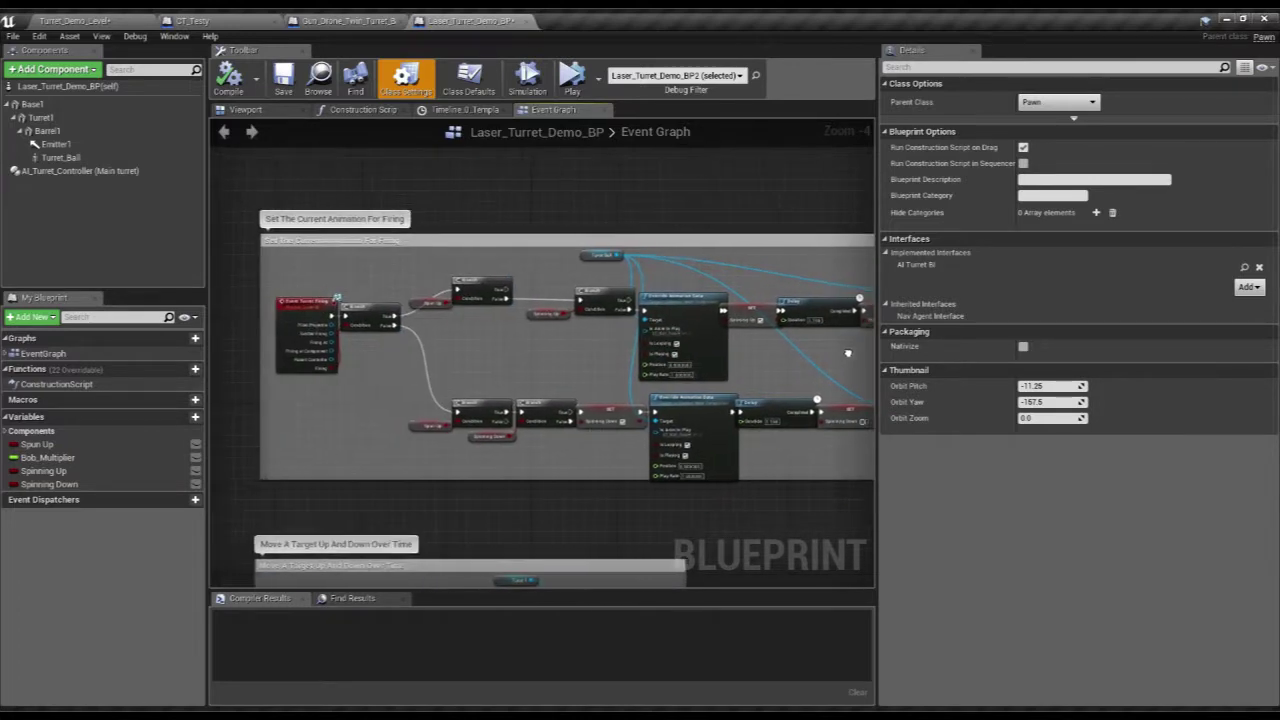
- Examine the Move A Target Up And Down Over Time section of the laser turret's Event Graph
{"action": "right_click_drag", "start_coordinate": [325, 498], "coordinate": [456, 192]}
{"action": "scroll", "coordinate": [314, 342], "scroll_direction": "up", "scroll_amount": 3}
{"action": "scroll", "coordinate": [368, 333], "scroll_direction": "down", "scroll_amount": 2}
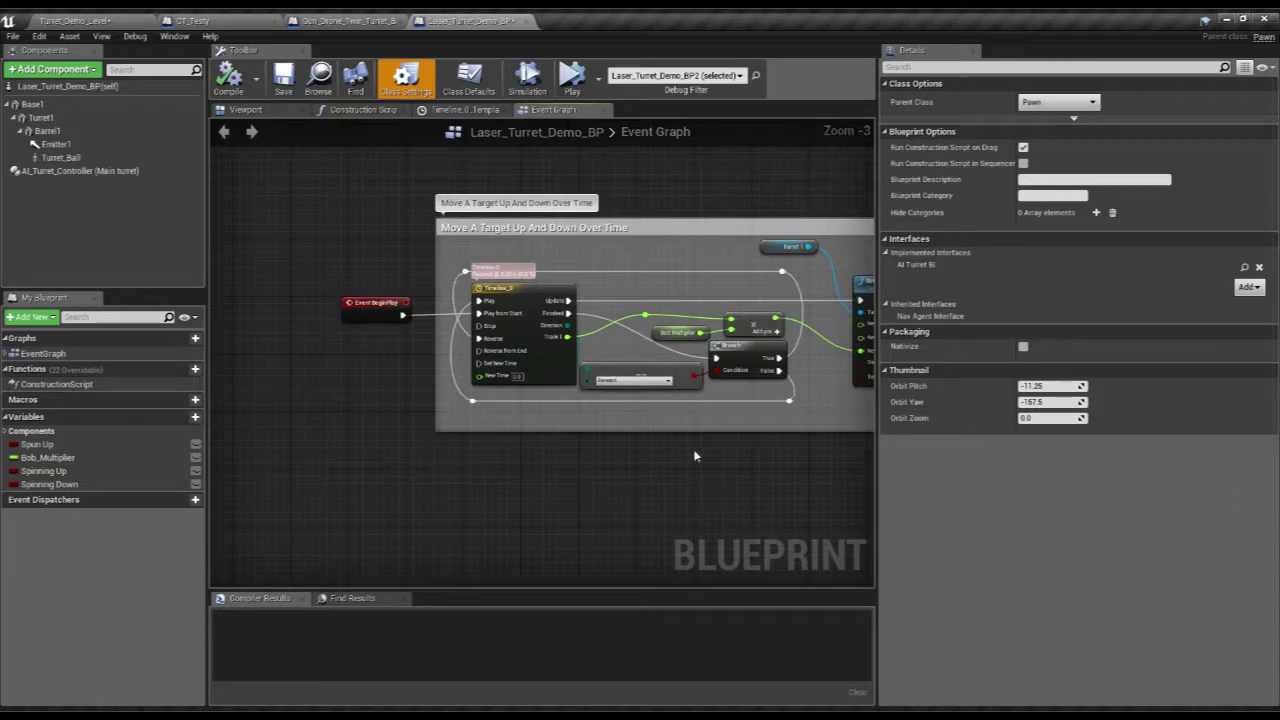
- Review the laser turret's AI_Turret_Controller settings for target acquisition, weapon behaviors, accuracy, predictive fire and rotation
{"action": "left_click", "coordinate": [245, 110]}
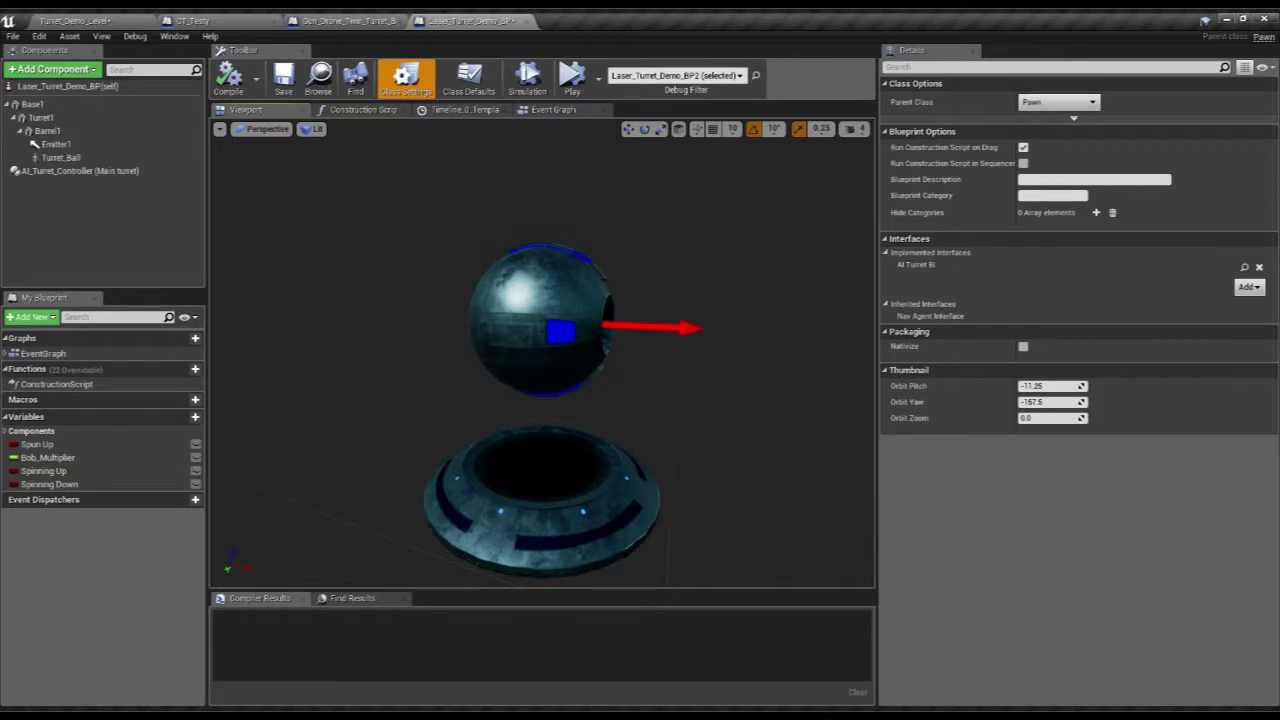
{"action": "left_click", "coordinate": [92, 172]}
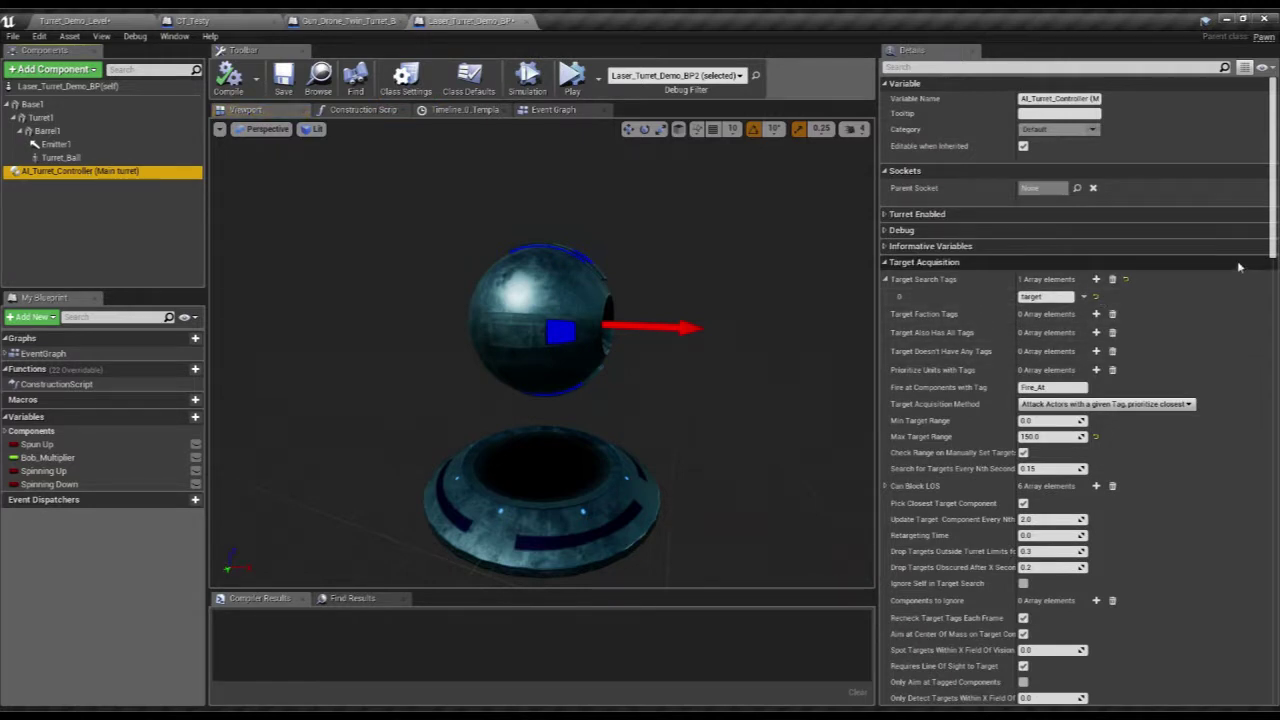
{"action": "left_click_drag", "start_coordinate": [1273, 242], "coordinate": [1274, 390]}
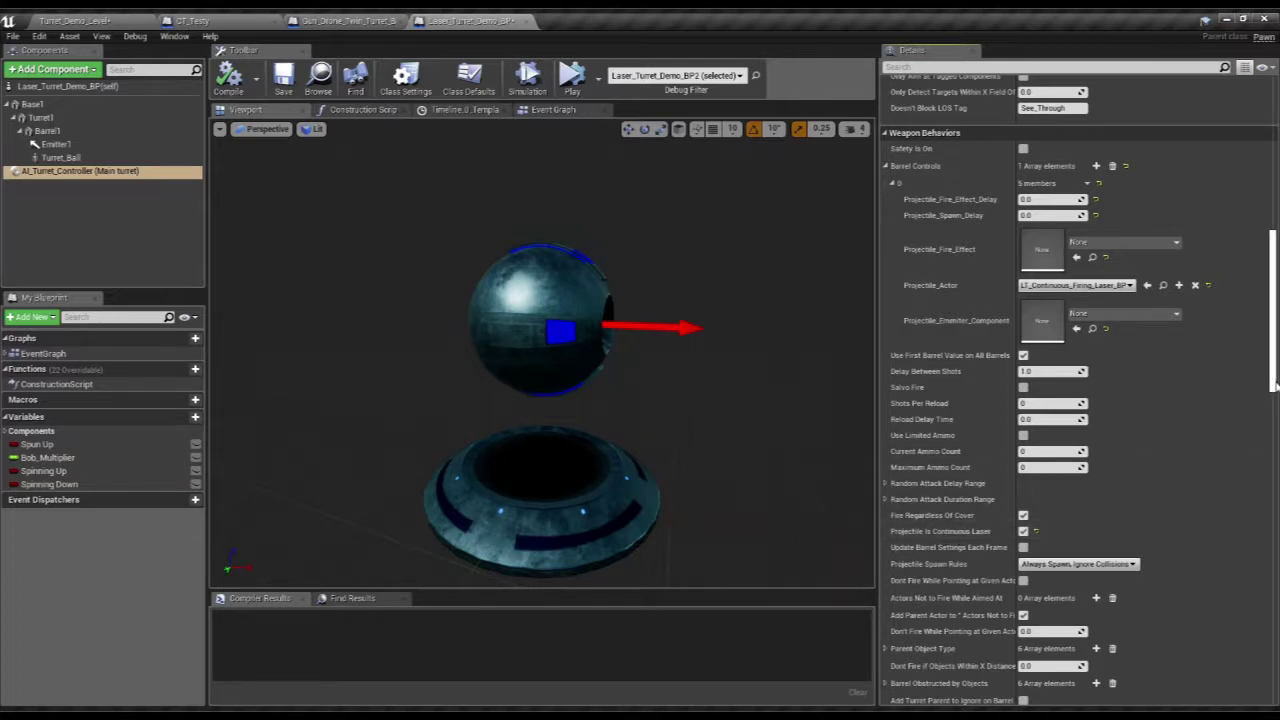
{"action": "left_click_drag", "start_coordinate": [1275, 388], "coordinate": [1278, 403]}
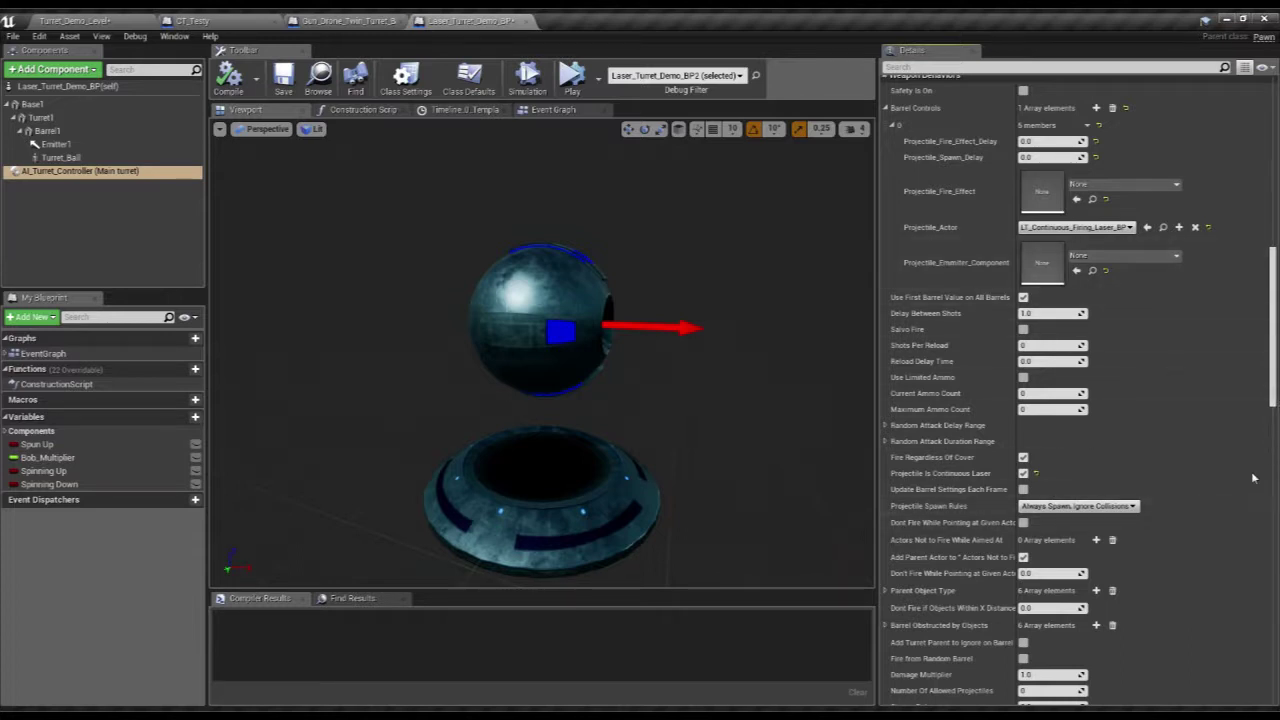
{"action": "scroll", "coordinate": [1265, 387], "scroll_direction": "down", "scroll_amount": 10}
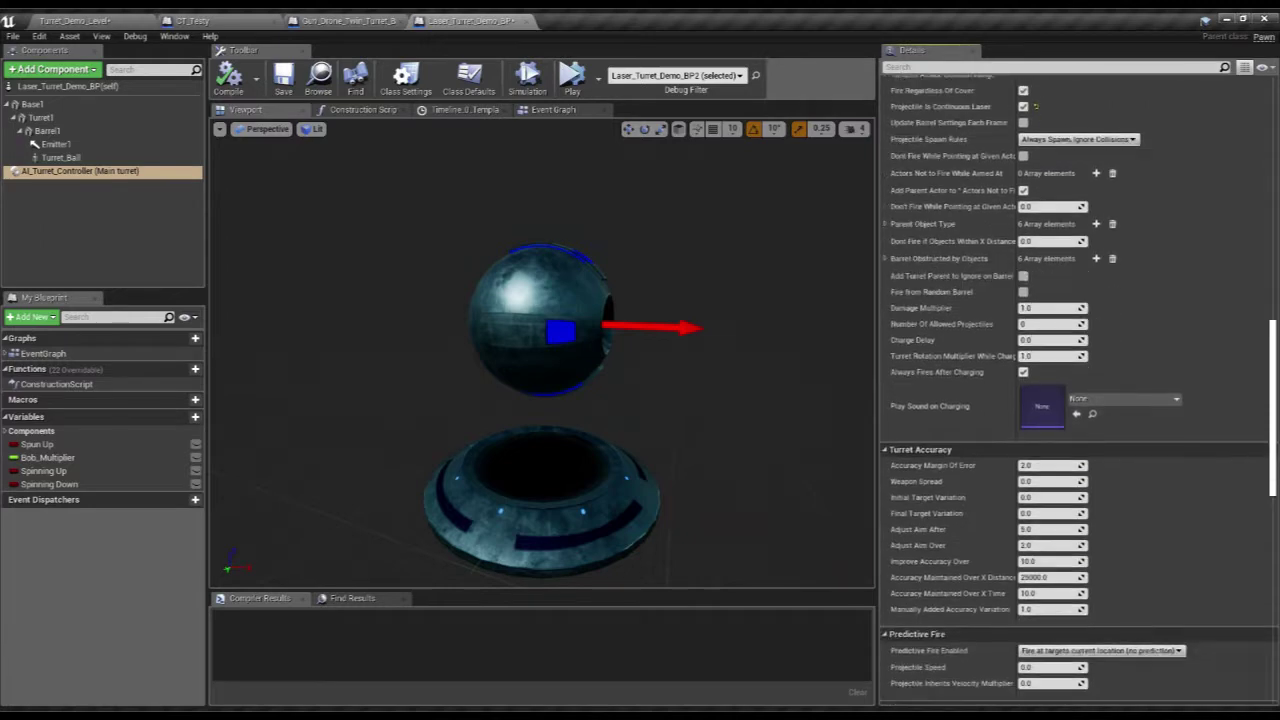
{"action": "scroll", "coordinate": [1140, 250], "scroll_direction": "down", "scroll_amount": 5}
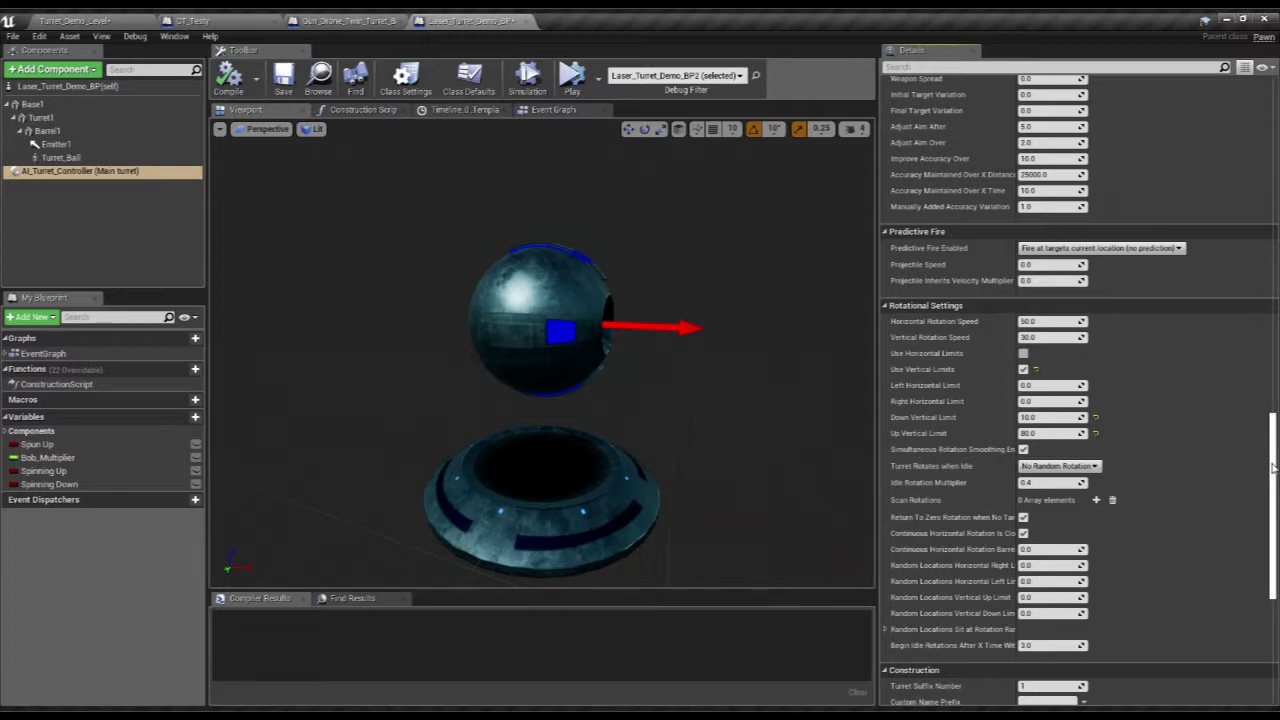
- Locate the controller's projectile actor, open the LT_Continuous_Firing_Laser_BP blueprint, and examine its Event Continuous Laser Spawn nodes
{"action": "left_click_drag", "start_coordinate": [1273, 467], "coordinate": [1275, 240]}
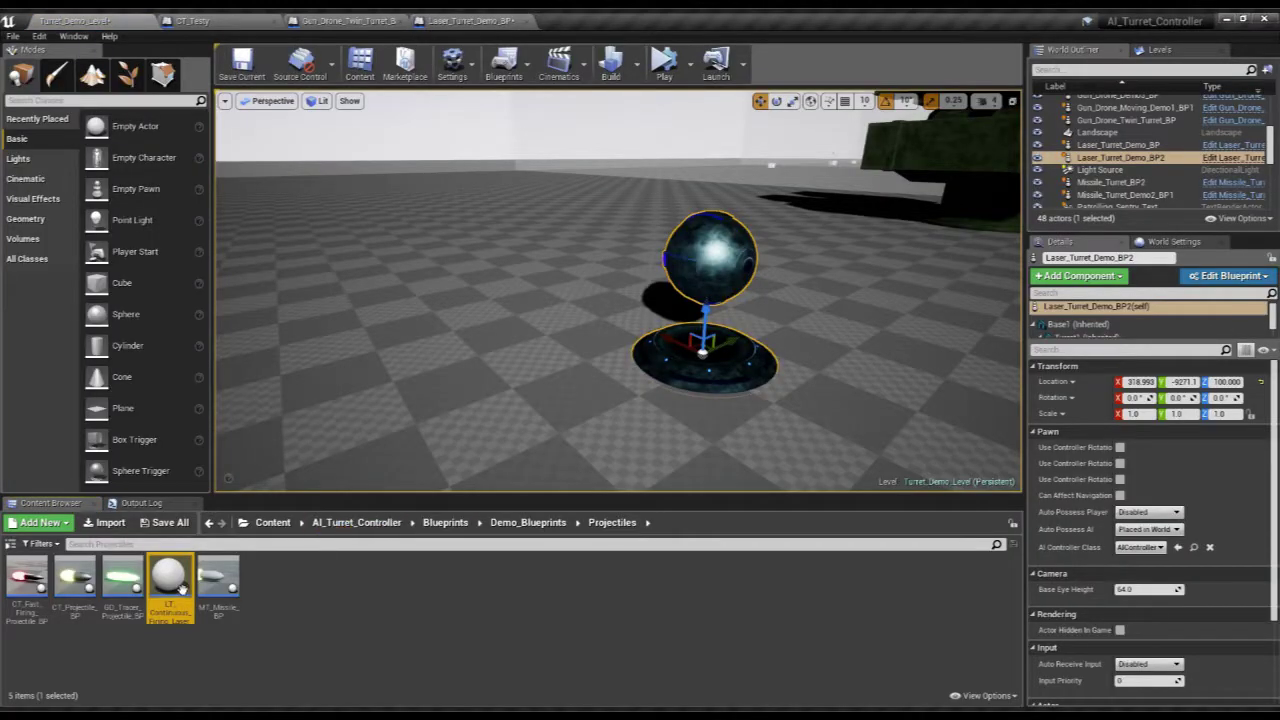
{"action": "double_click", "coordinate": [171, 578]}
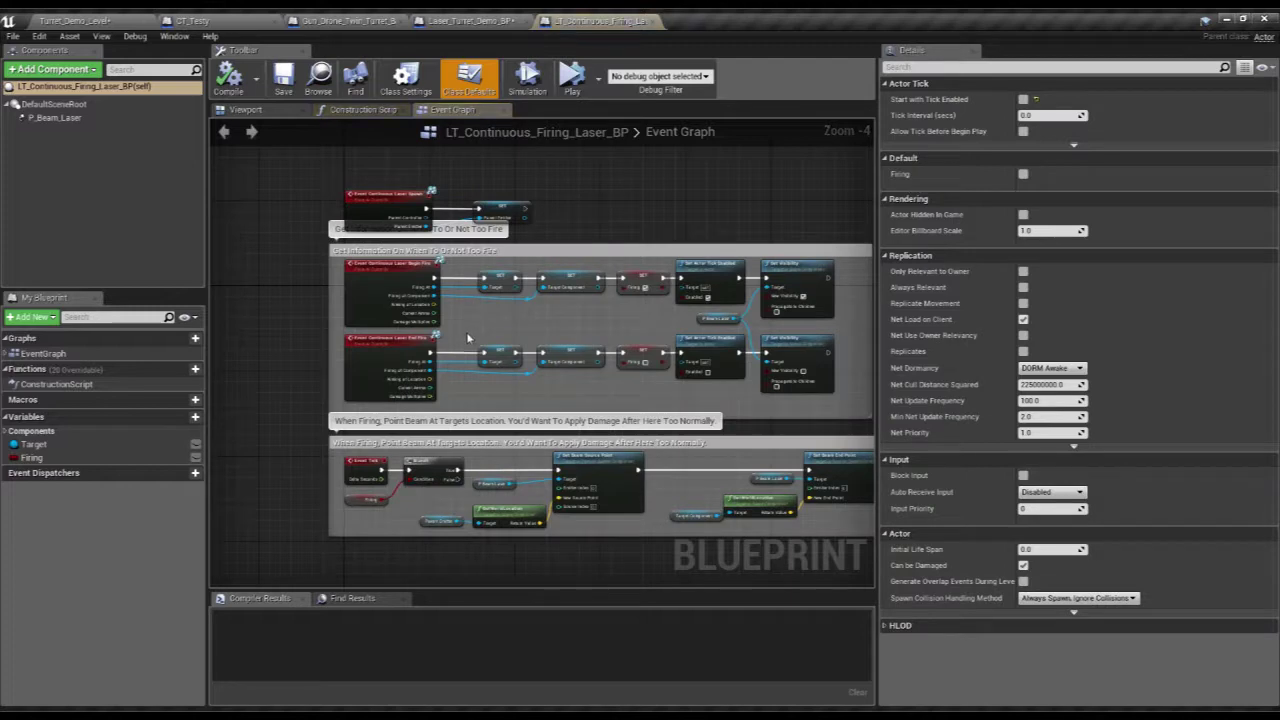
{"action": "scroll", "coordinate": [527, 288], "scroll_direction": "down", "scroll_amount": 2}
{"action": "scroll", "coordinate": [374, 331], "scroll_direction": "up", "scroll_amount": 5}
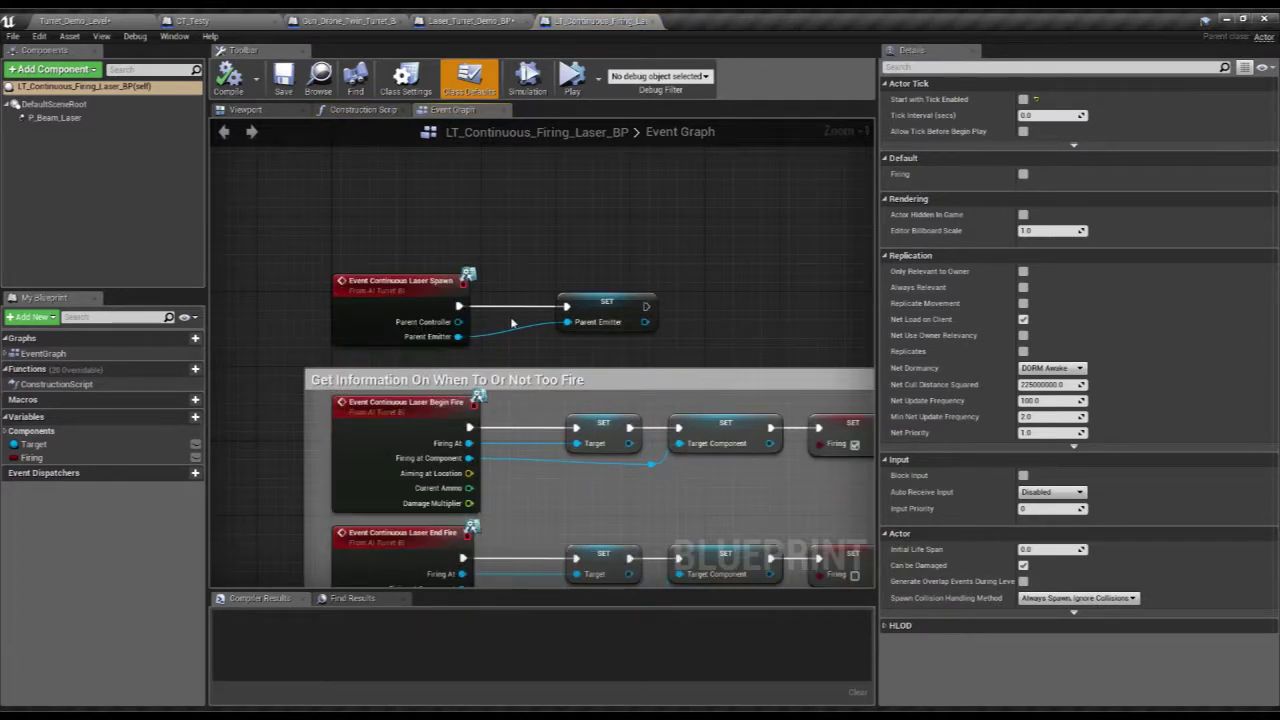
{"action": "right_click_drag", "start_coordinate": [520, 342], "coordinate": [489, 307]}
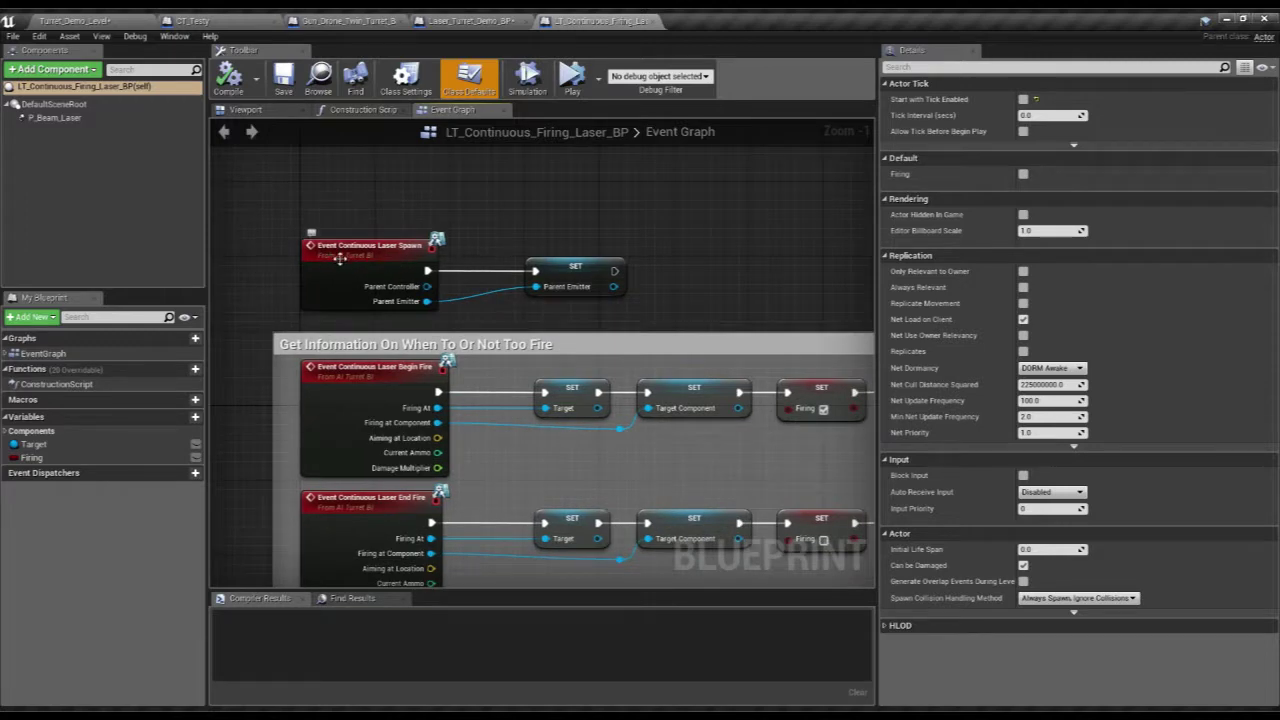
- Examine how the Continuous Laser Begin Fire and End Fire events set the target, firing state, actor tick and beam visibility
{"action": "right_click_drag", "start_coordinate": [560, 318], "coordinate": [499, 187]}
{"action": "scroll", "coordinate": [490, 200], "scroll_direction": "down", "scroll_amount": 1}
{"action": "right_click_drag", "start_coordinate": [461, 325], "coordinate": [433, 369]}
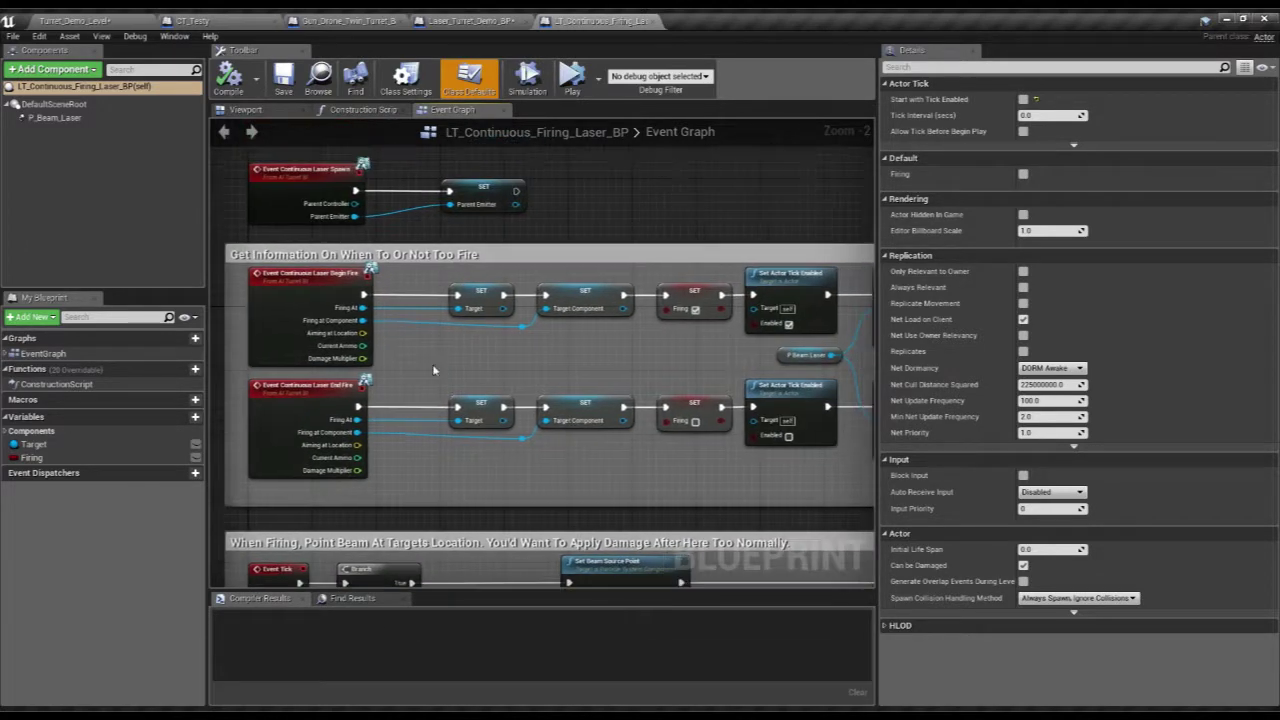
{"action": "scroll", "coordinate": [261, 306], "scroll_direction": "up", "scroll_amount": 2}
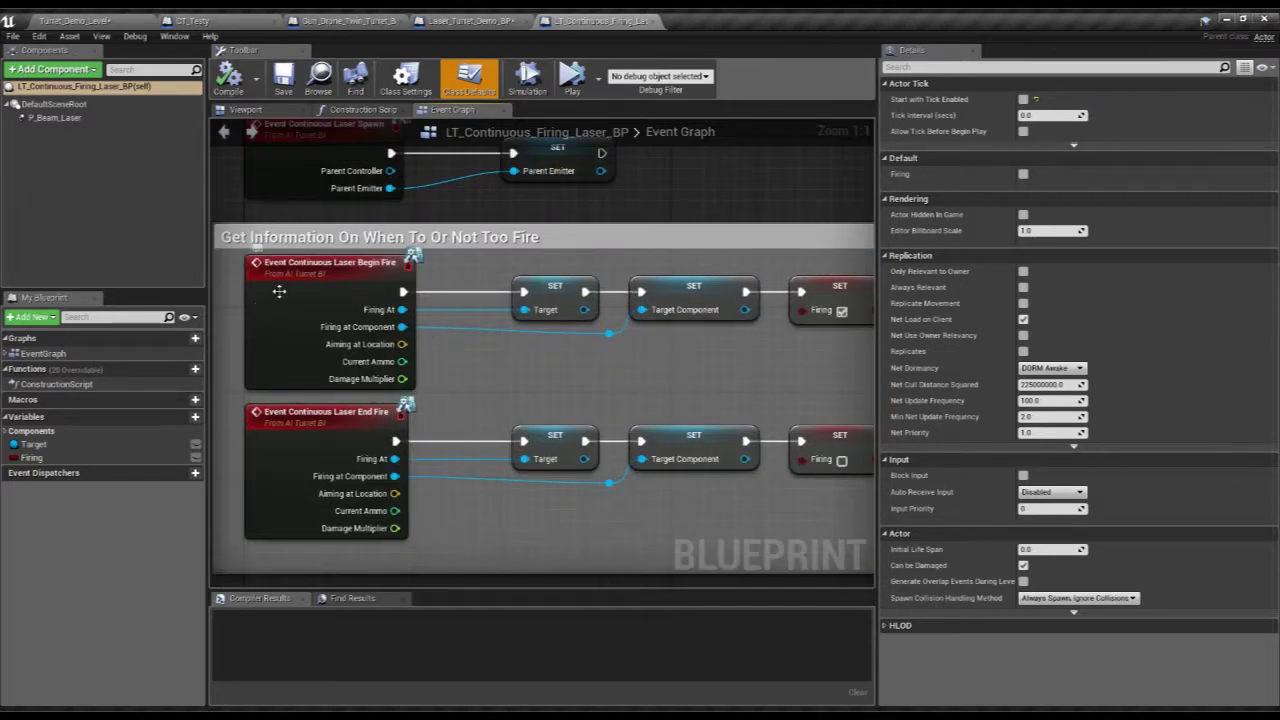
{"action": "right_click_drag", "start_coordinate": [474, 317], "coordinate": [212, 303]}
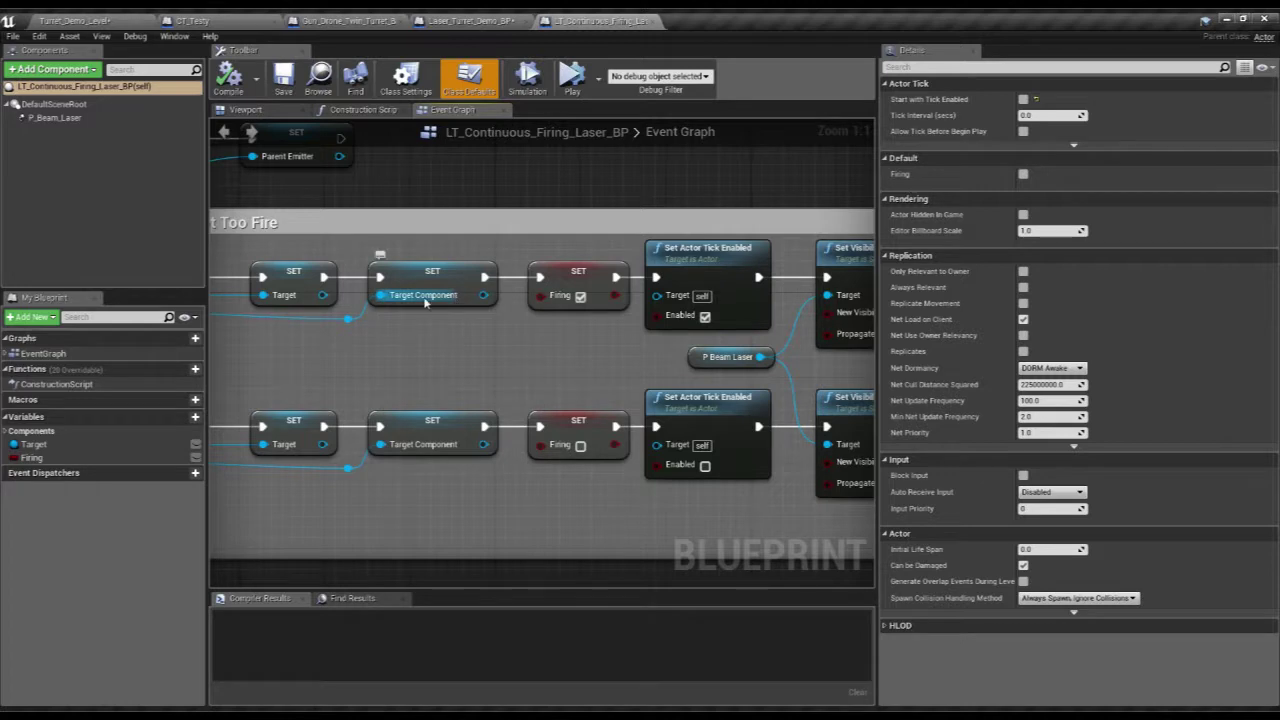
{"action": "scroll", "coordinate": [605, 288], "scroll_direction": "down", "scroll_amount": 1}
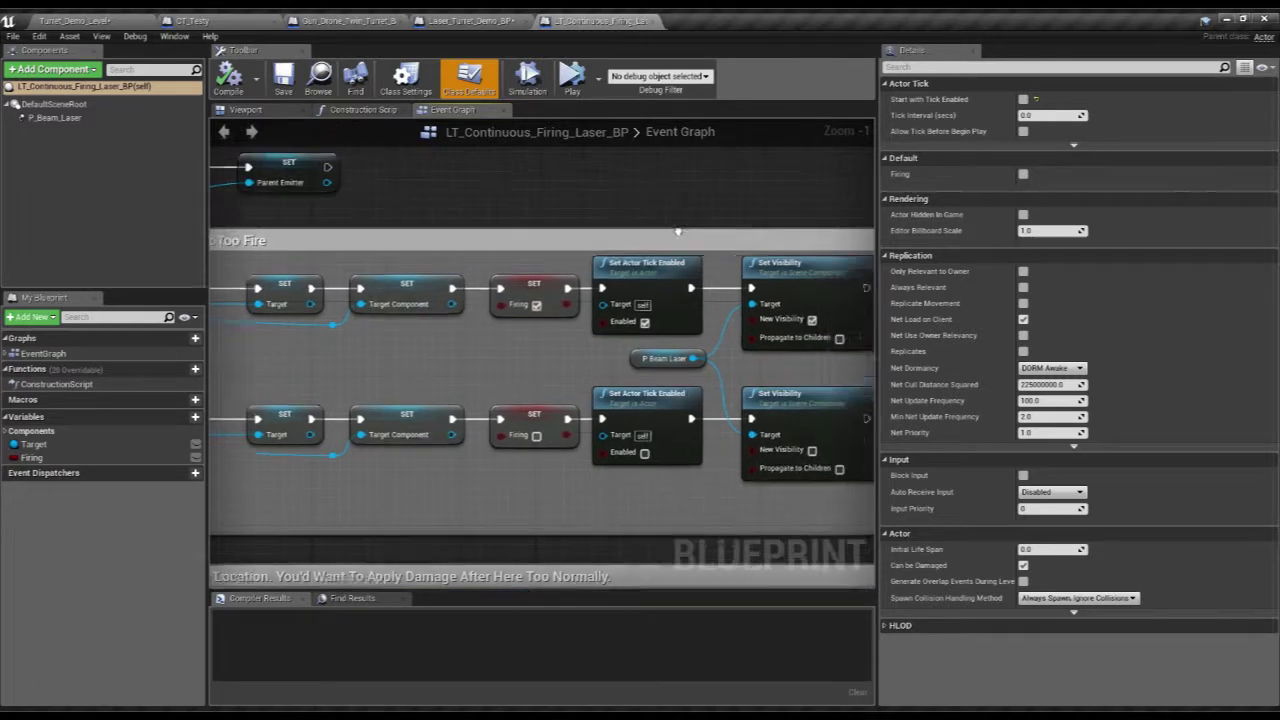
{"action": "right_click_drag", "start_coordinate": [620, 292], "coordinate": [474, 296]}
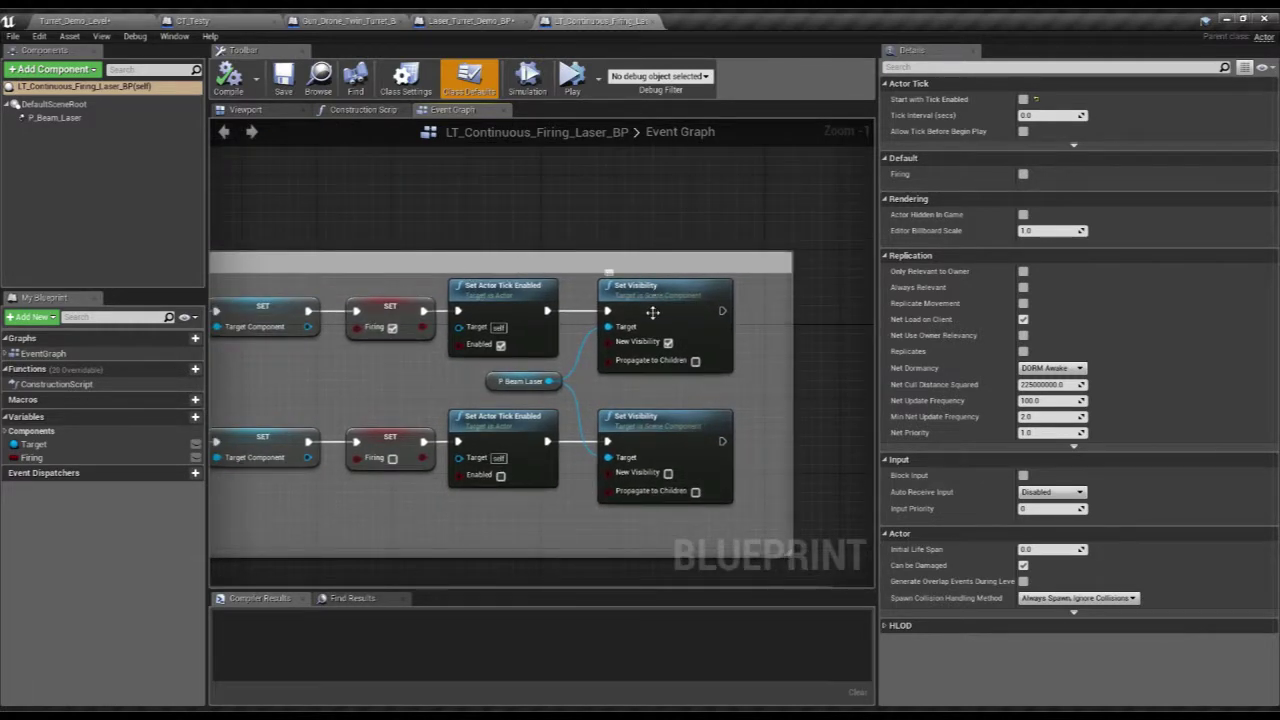
- Examine how Event Tick sets the P Beam Laser's source point and end point while firing
{"action": "scroll", "coordinate": [652, 312], "scroll_direction": "down", "scroll_amount": 1}
{"action": "right_click_drag", "start_coordinate": [363, 366], "coordinate": [723, 198]}
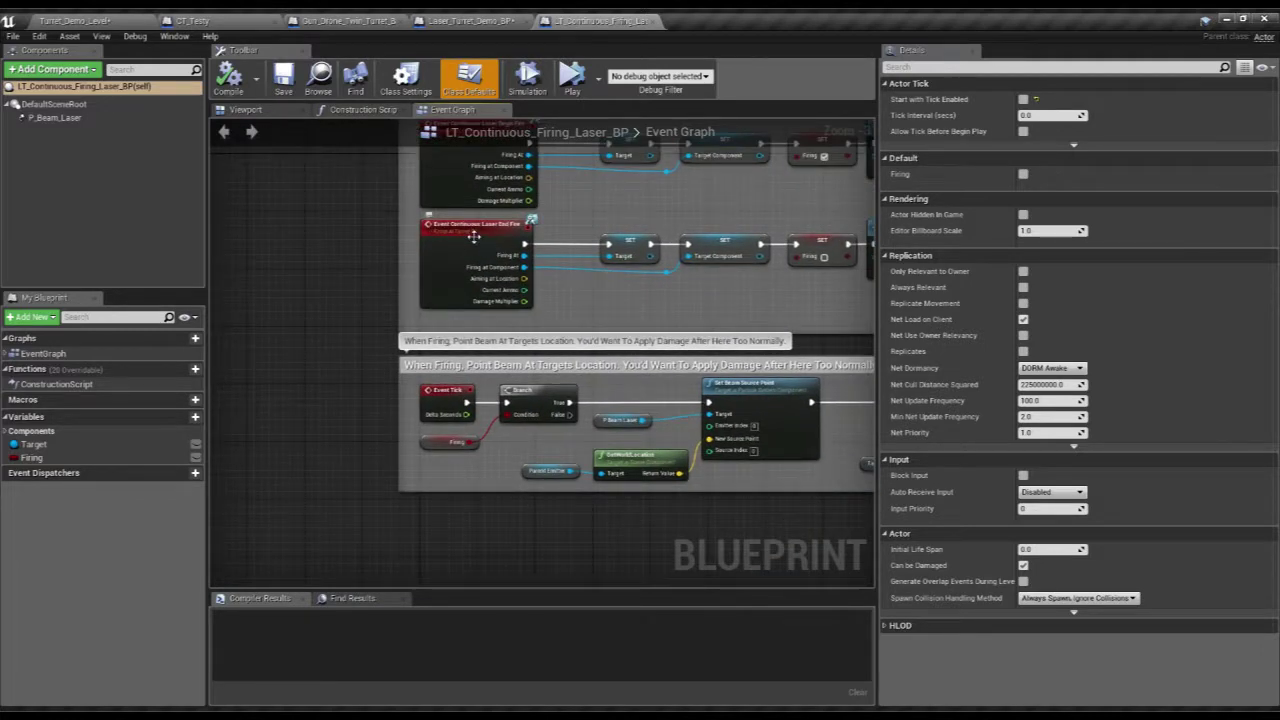
{"action": "scroll", "coordinate": [461, 401], "scroll_direction": "up", "scroll_amount": 3}
{"action": "right_click_drag", "start_coordinate": [556, 463], "coordinate": [374, 432]}
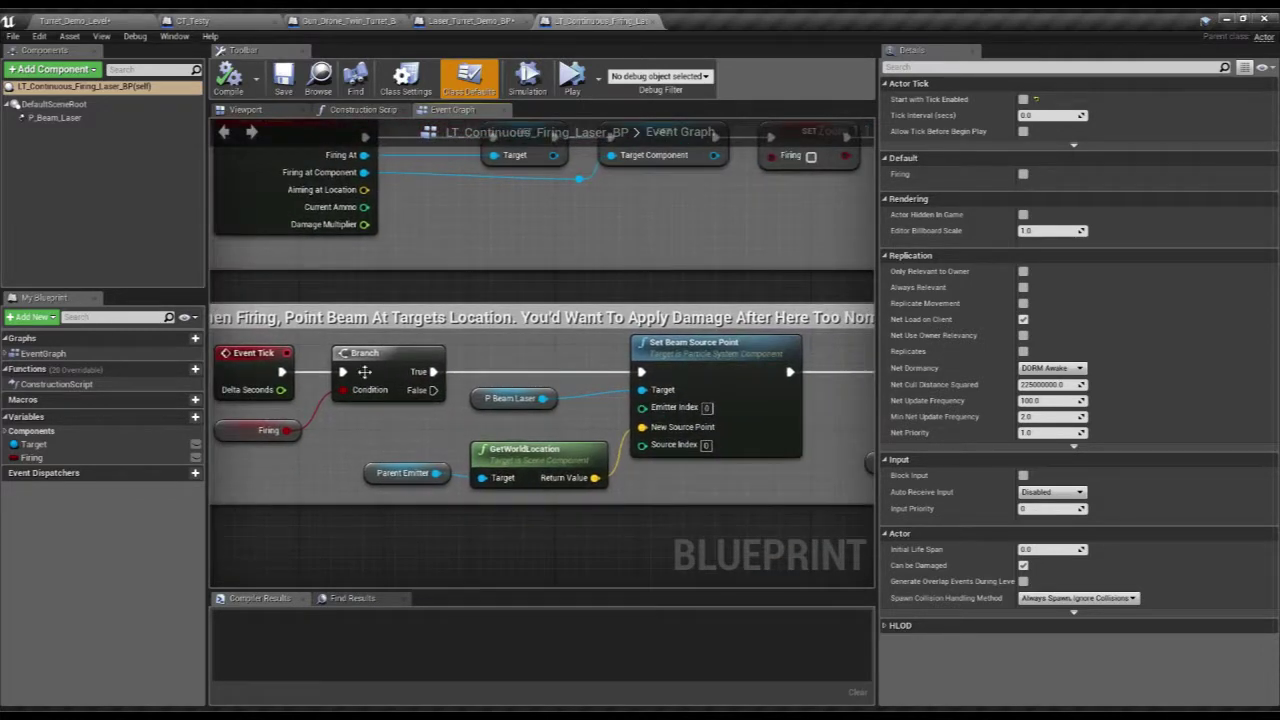
{"action": "scroll", "coordinate": [375, 405], "scroll_direction": "down", "scroll_amount": 1}
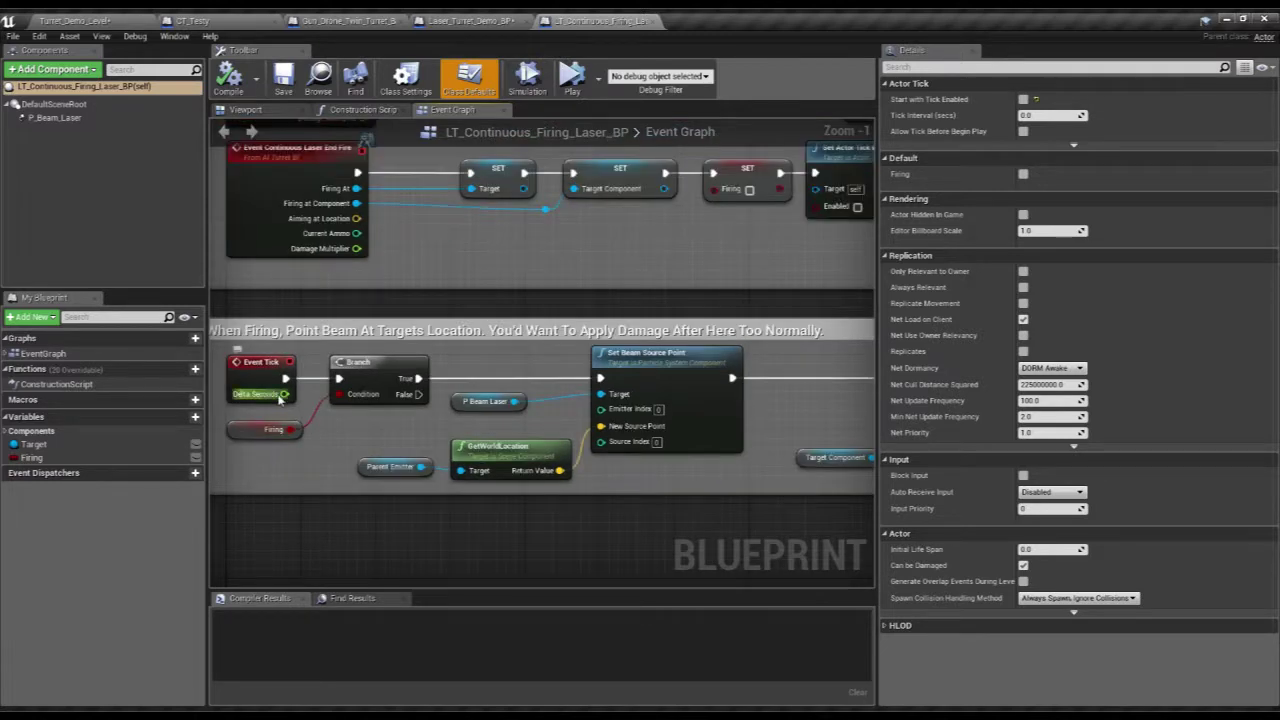
{"action": "scroll", "coordinate": [596, 402], "scroll_direction": "down", "scroll_amount": 1}
{"action": "right_click_drag", "start_coordinate": [596, 402], "coordinate": [394, 408]}
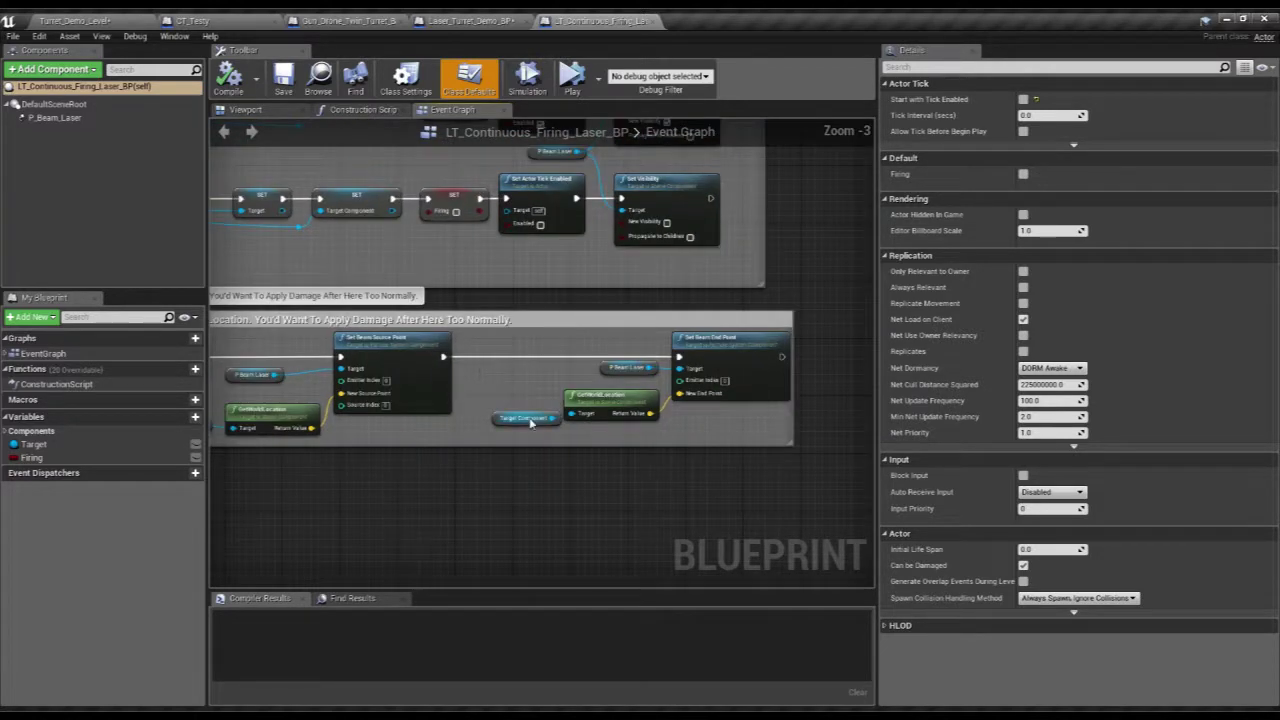
{"action": "scroll", "coordinate": [490, 422], "scroll_direction": "up", "scroll_amount": 2}
{"action": "right_click_drag", "start_coordinate": [679, 404], "coordinate": [515, 397]}
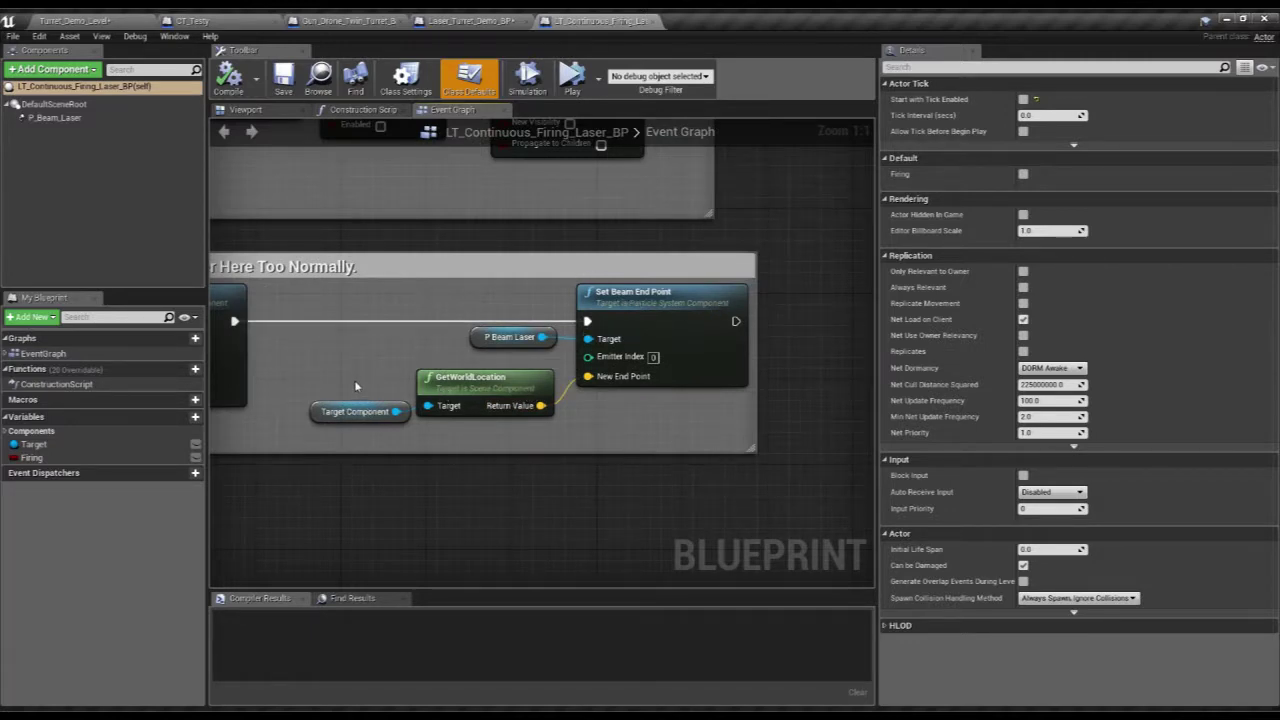
- Review the laser blueprint's whole Event Graph and its 3D preview, and return to Turret_Demo_Level
{"action": "scroll", "coordinate": [670, 472], "scroll_direction": "down", "scroll_amount": 4}
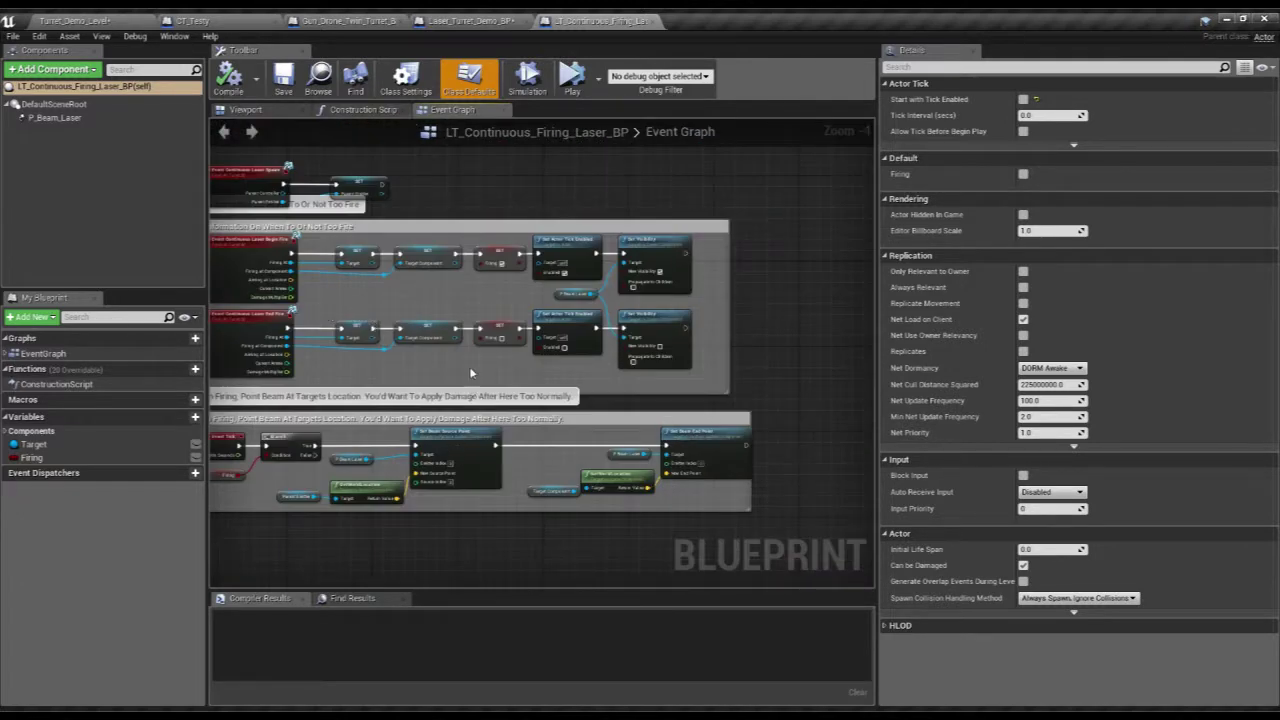
{"action": "right_click_drag", "start_coordinate": [445, 241], "coordinate": [557, 256]}
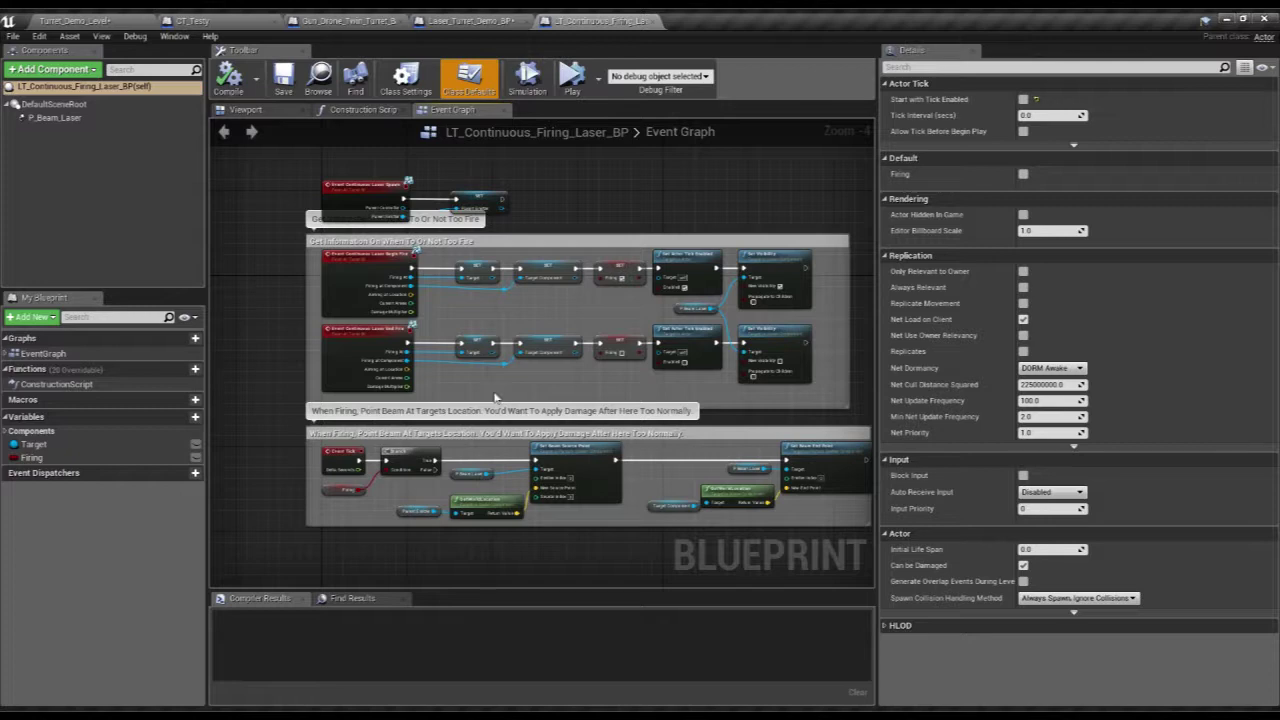
{"action": "left_click", "coordinate": [245, 110]}
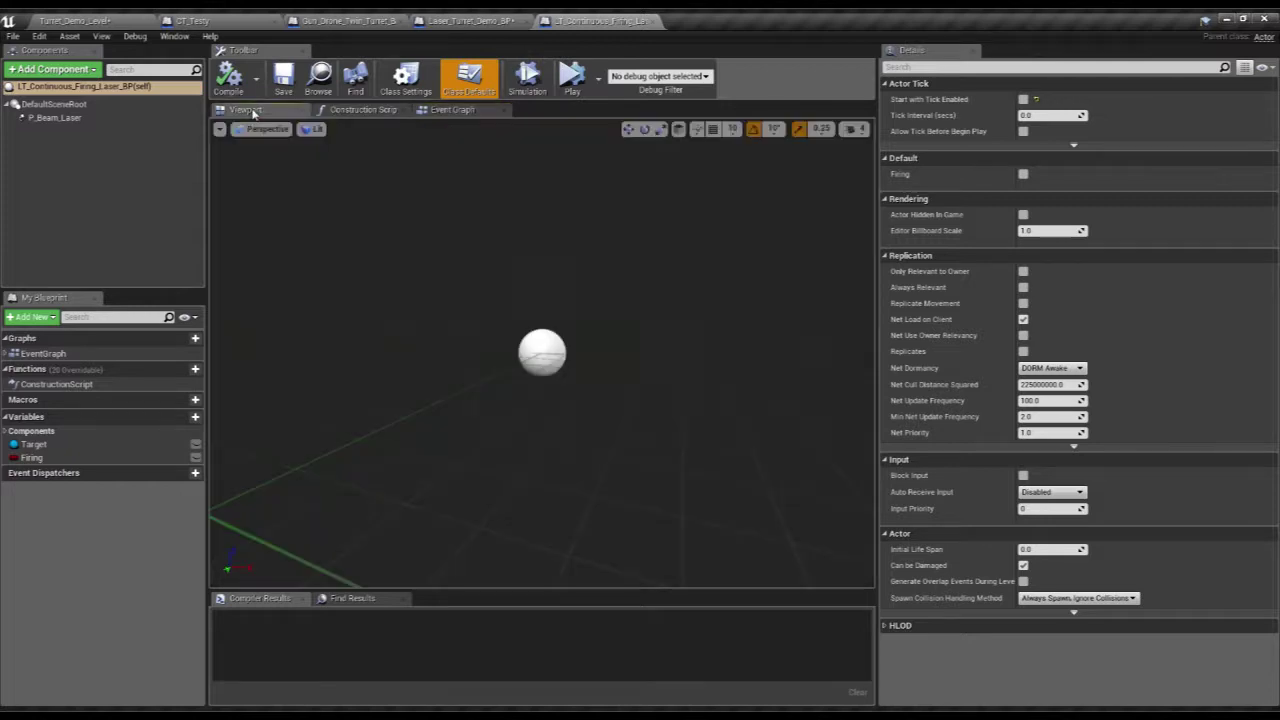
{"action": "left_click", "coordinate": [95, 20]}
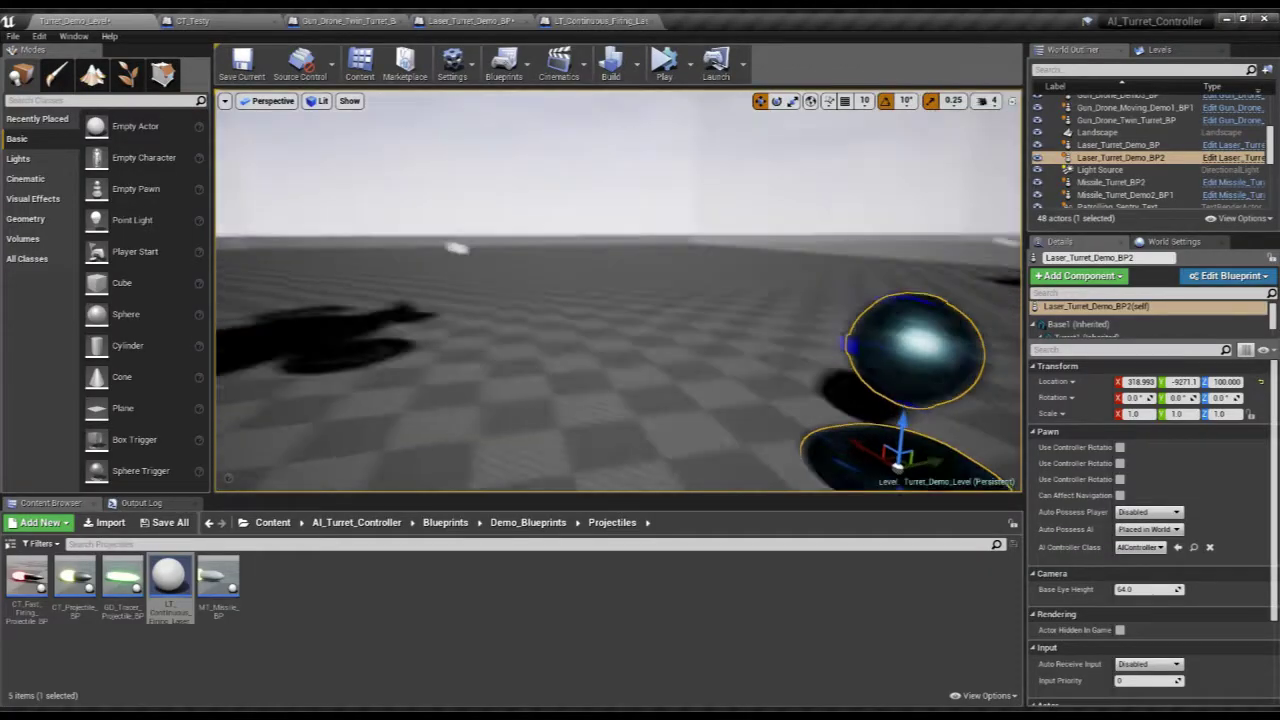
- Simulate Turret_Demo_Level and watch Laser_Turret_Demo_BP2 fire its continuous laser from several viewpoints
{"action": "right_click_drag", "start_coordinate": [617, 291], "coordinate": [558, 380]}
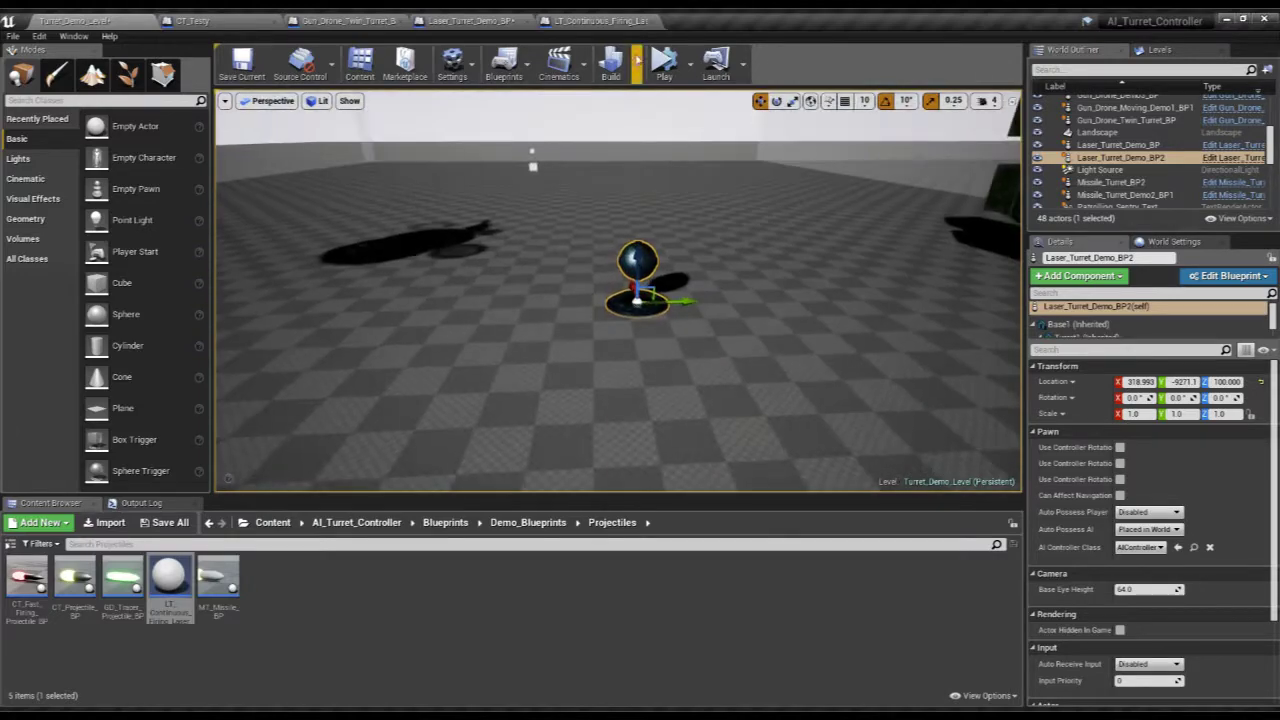
{"action": "left_click", "coordinate": [663, 63]}
{"action": "right_click_drag", "start_coordinate": [640, 300], "coordinate": [680, 258]}
{"action": "key", "text": "w"}
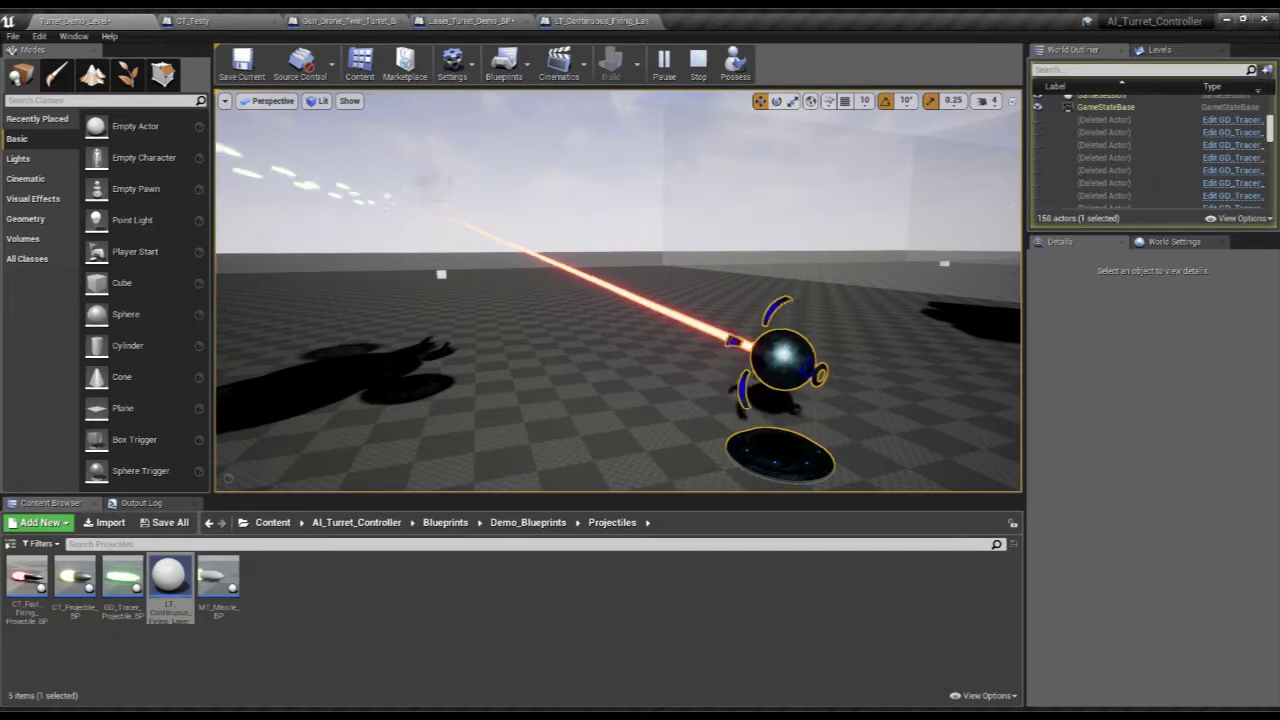
{"action": "right_click_drag", "start_coordinate": [618, 291], "coordinate": [560, 290]}
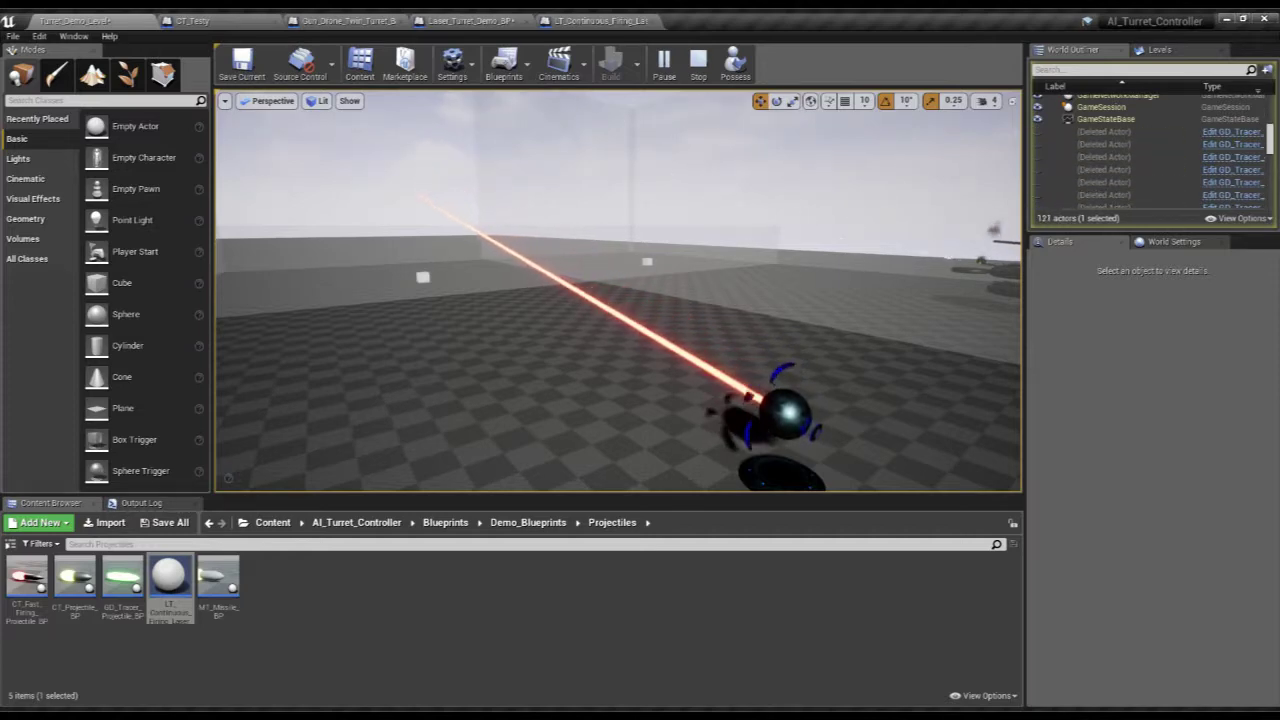
{"action": "right_click_drag", "start_coordinate": [618, 291], "coordinate": [480, 262]}
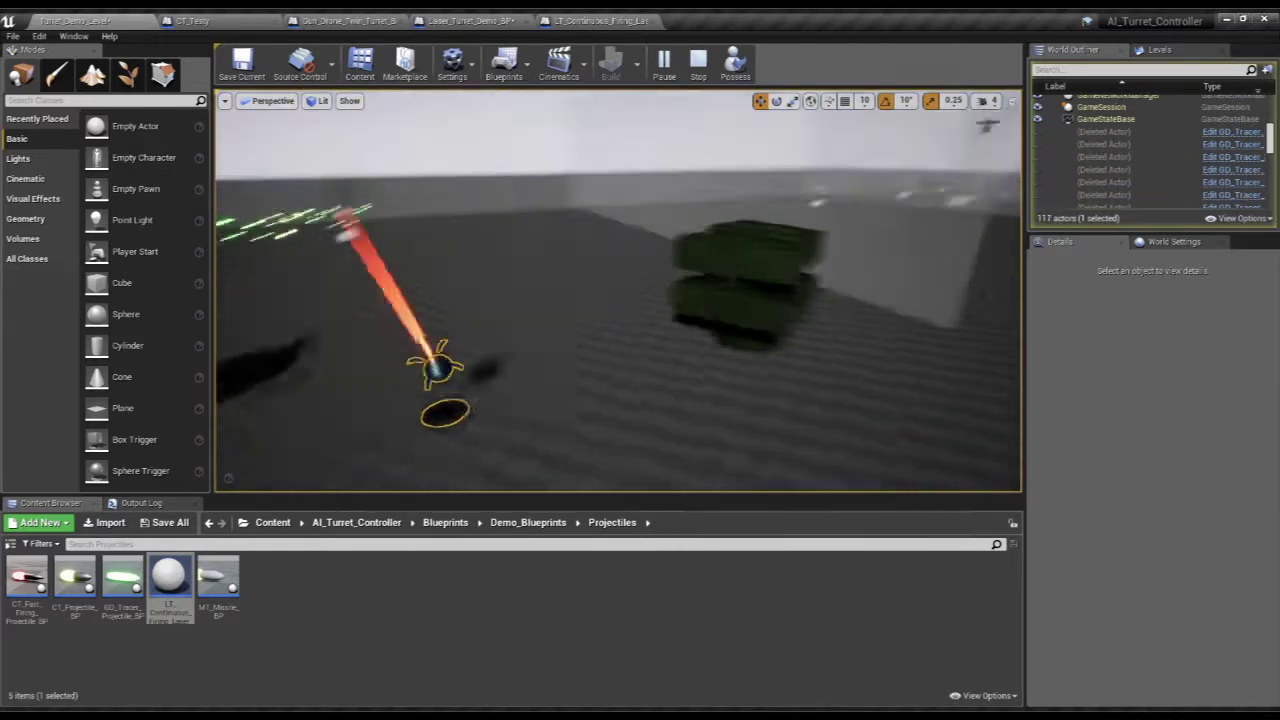
- Select the green missile turret Missile_Turret_BP2, stop the simulation, and open its blueprint for editing
{"action": "key", "text": "s"}
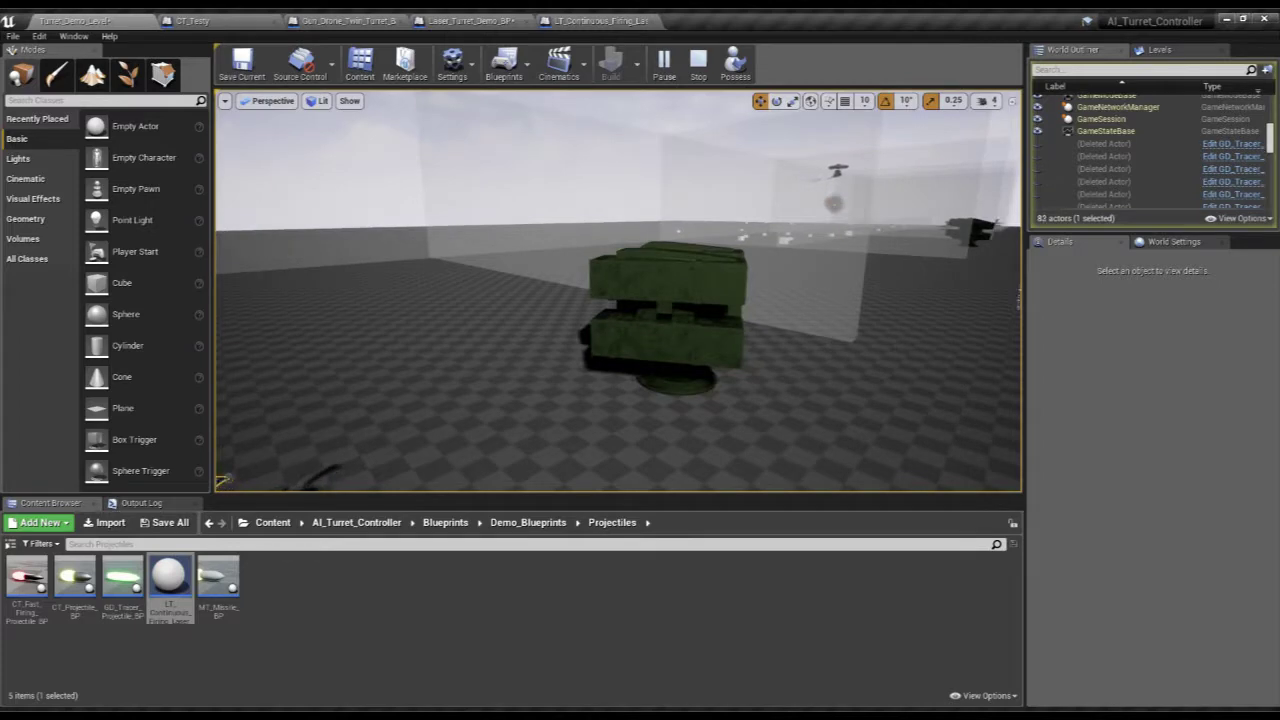
{"action": "left_click", "coordinate": [660, 300]}
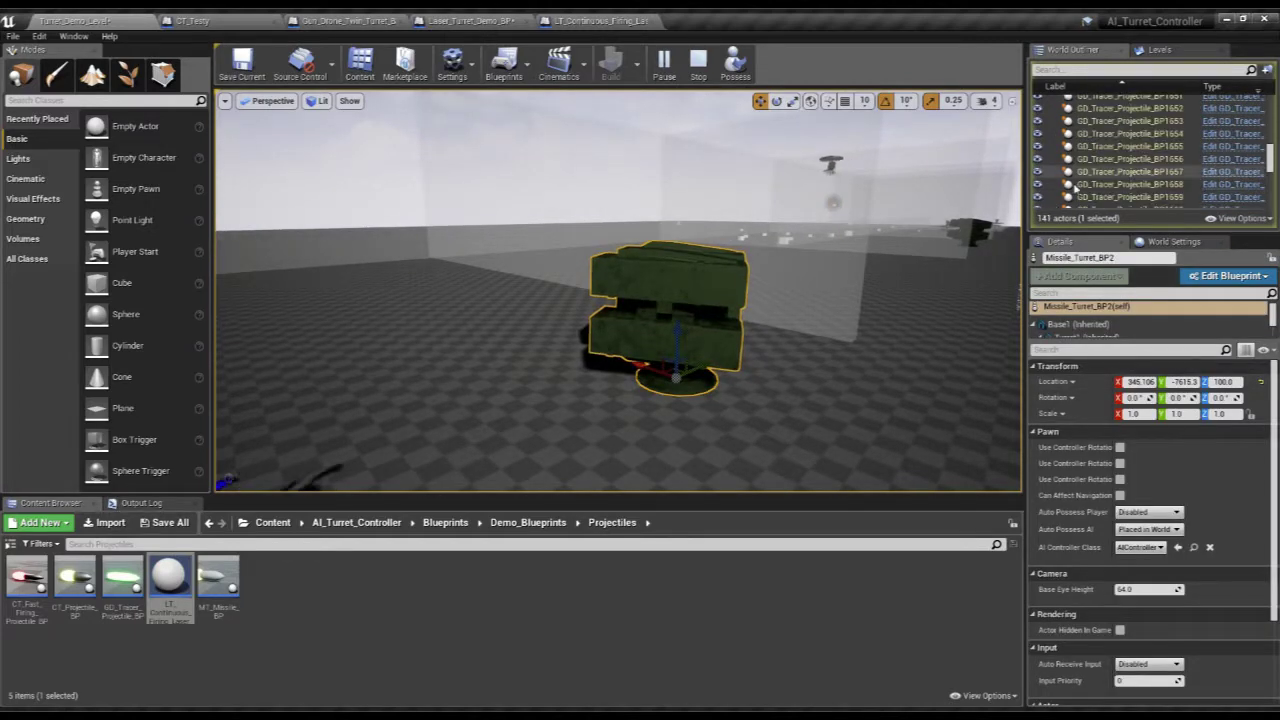
{"action": "left_click", "coordinate": [698, 62]}
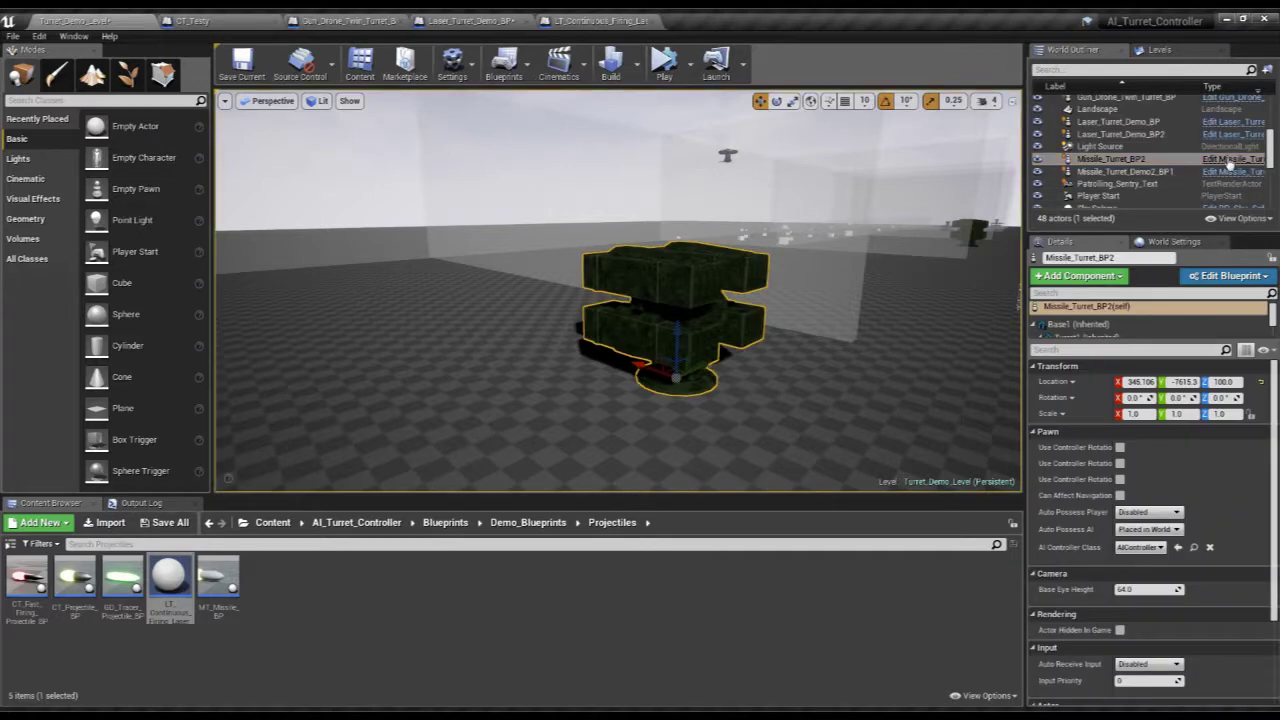
{"action": "left_click", "coordinate": [1229, 163]}
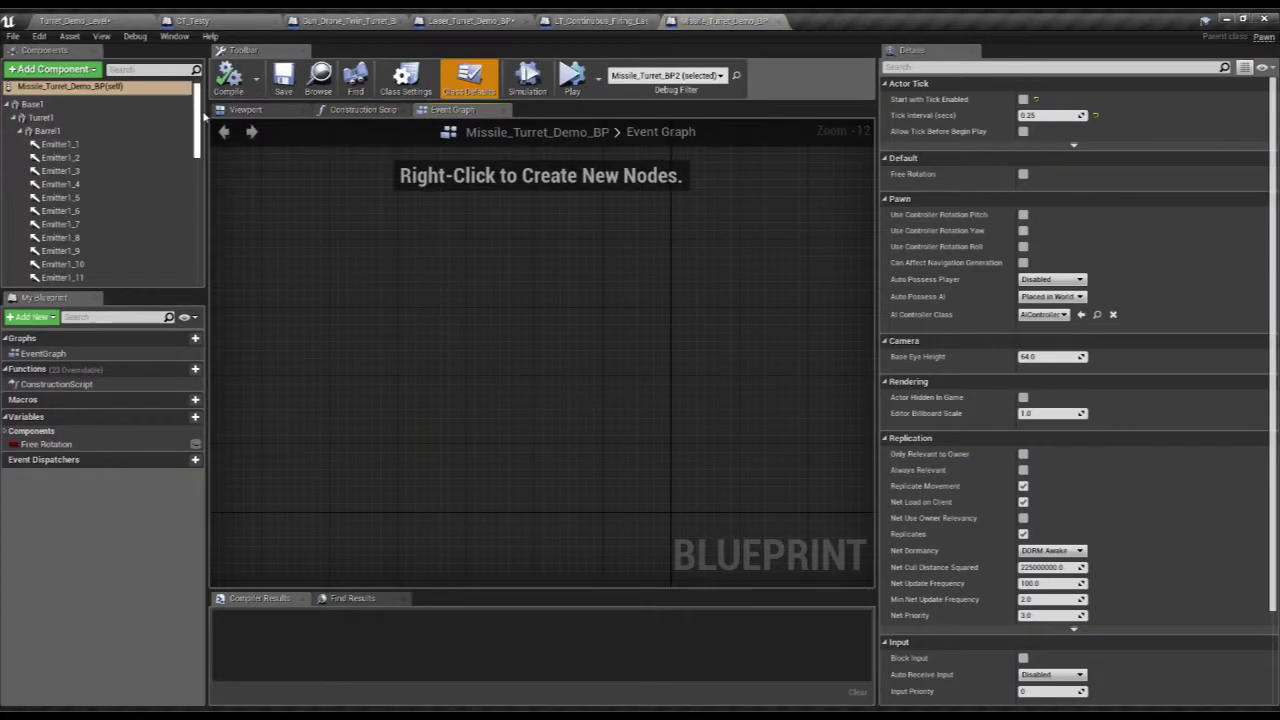
- Inspect the missile turret's 3D preview and its Base1, Turret1, Barrel1 and AI_Turret_Controller components
{"action": "left_click", "coordinate": [248, 111]}
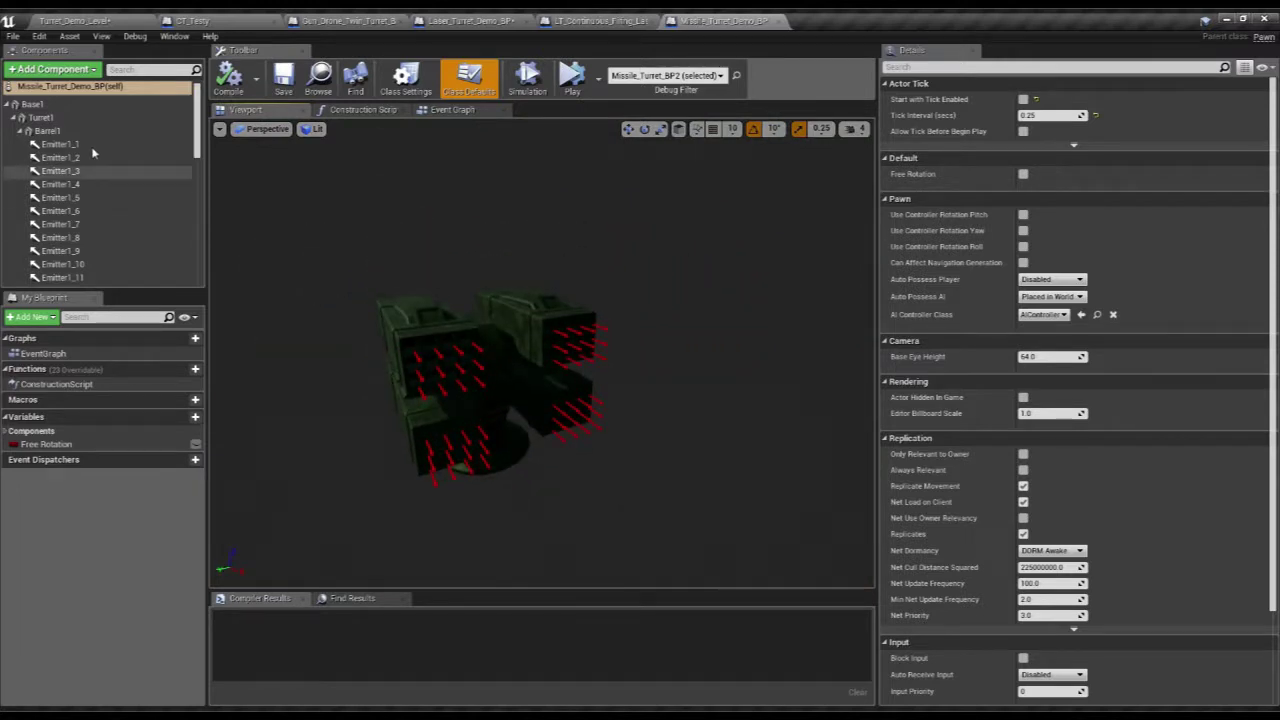
{"action": "left_click", "coordinate": [21, 131]}
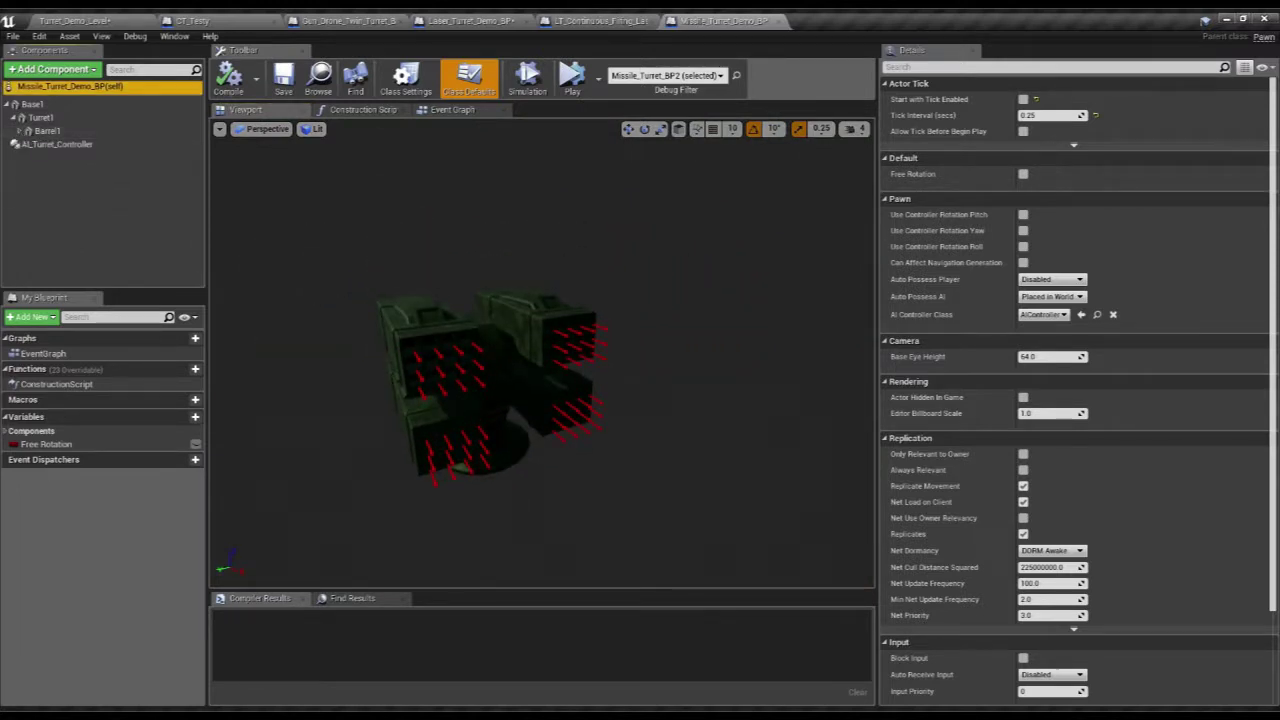
{"action": "left_click", "coordinate": [50, 131]}
{"action": "left_click", "coordinate": [45, 117]}
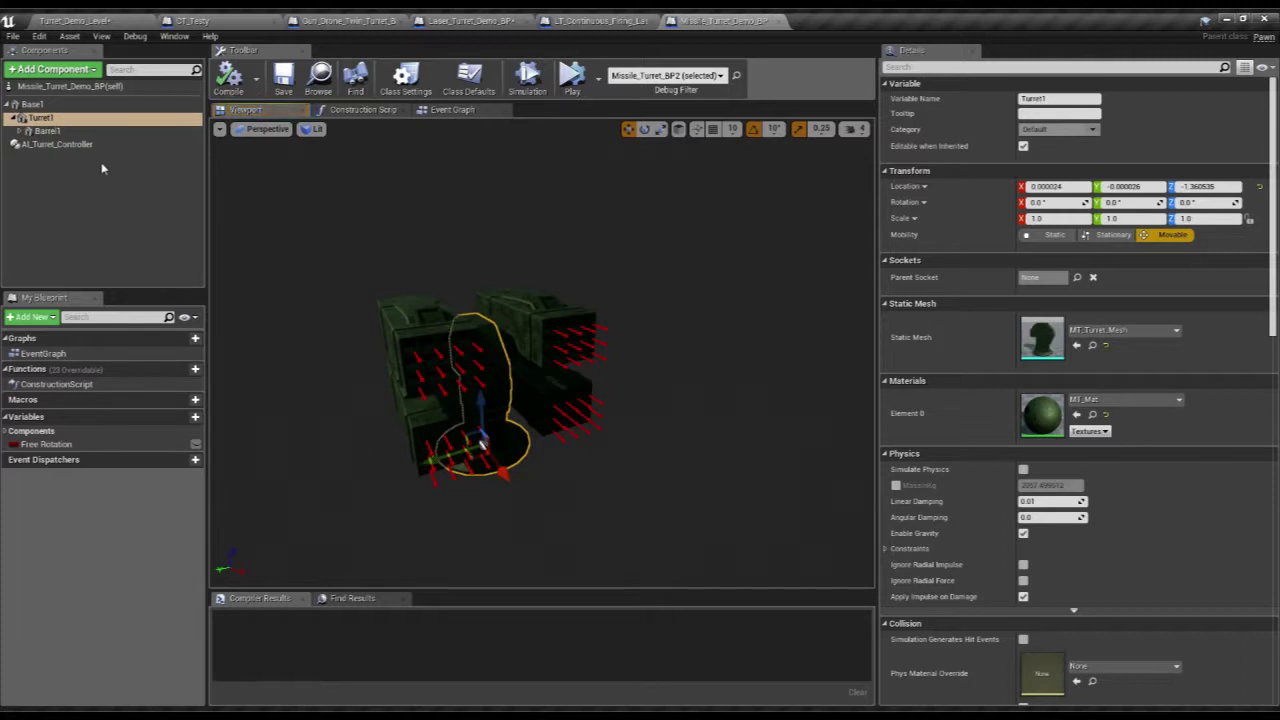
{"action": "left_click", "coordinate": [32, 104]}
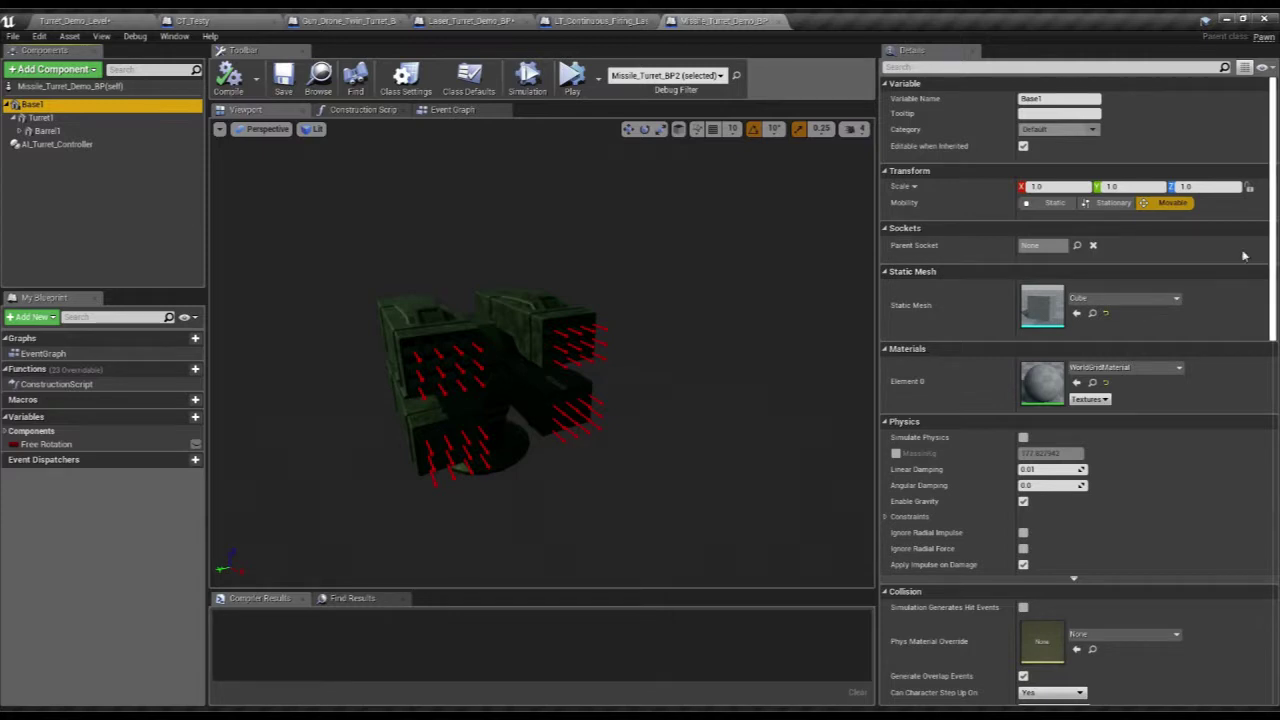
{"action": "left_click", "coordinate": [35, 144]}
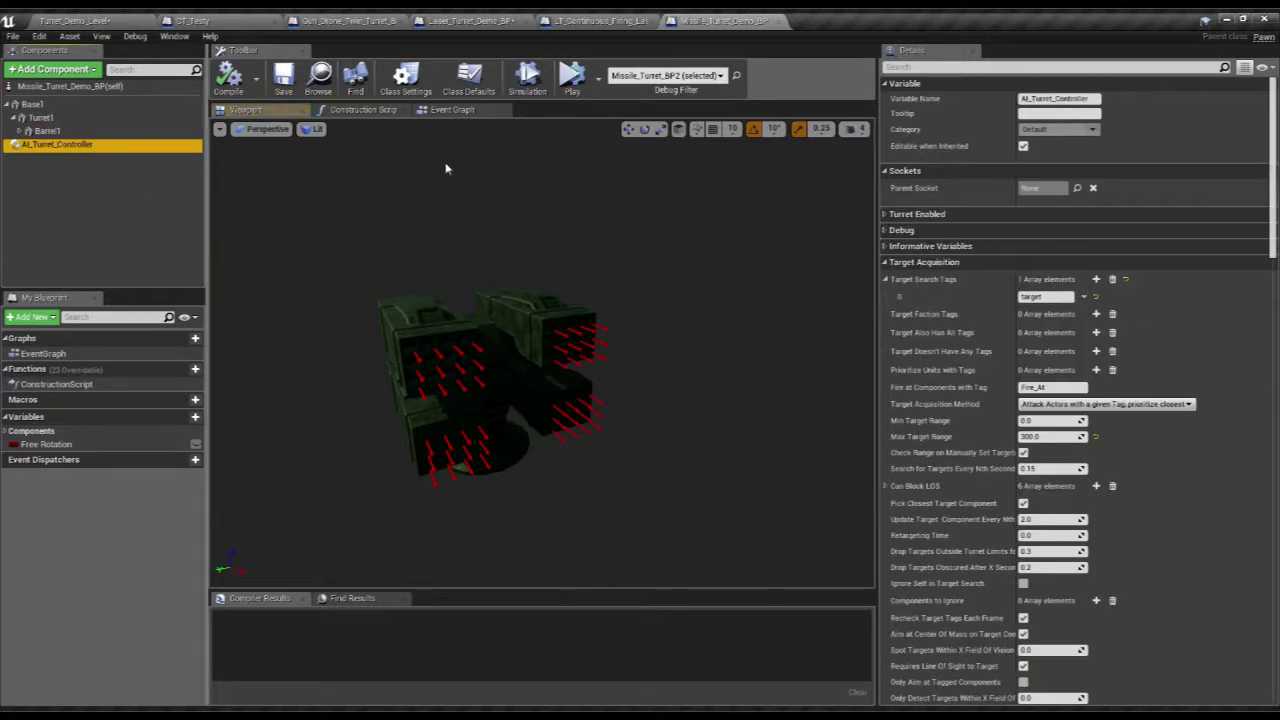
{"action": "left_click", "coordinate": [445, 110]}
{"action": "left_click", "coordinate": [245, 110]}
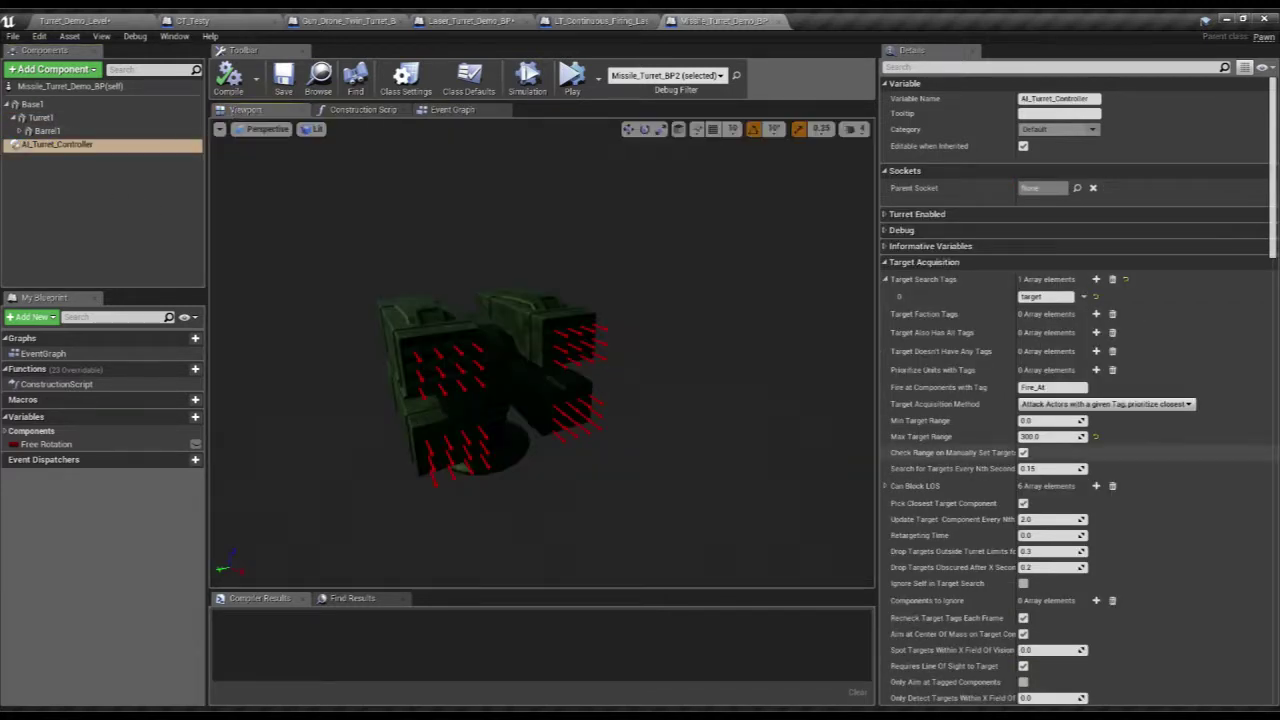
- Review the AI_Turret_Controller's targeting, weapon, accuracy and rotation settings, and locate its projectile actor in the project content
{"action": "scroll", "coordinate": [1274, 272], "scroll_direction": "down", "scroll_amount": 3}
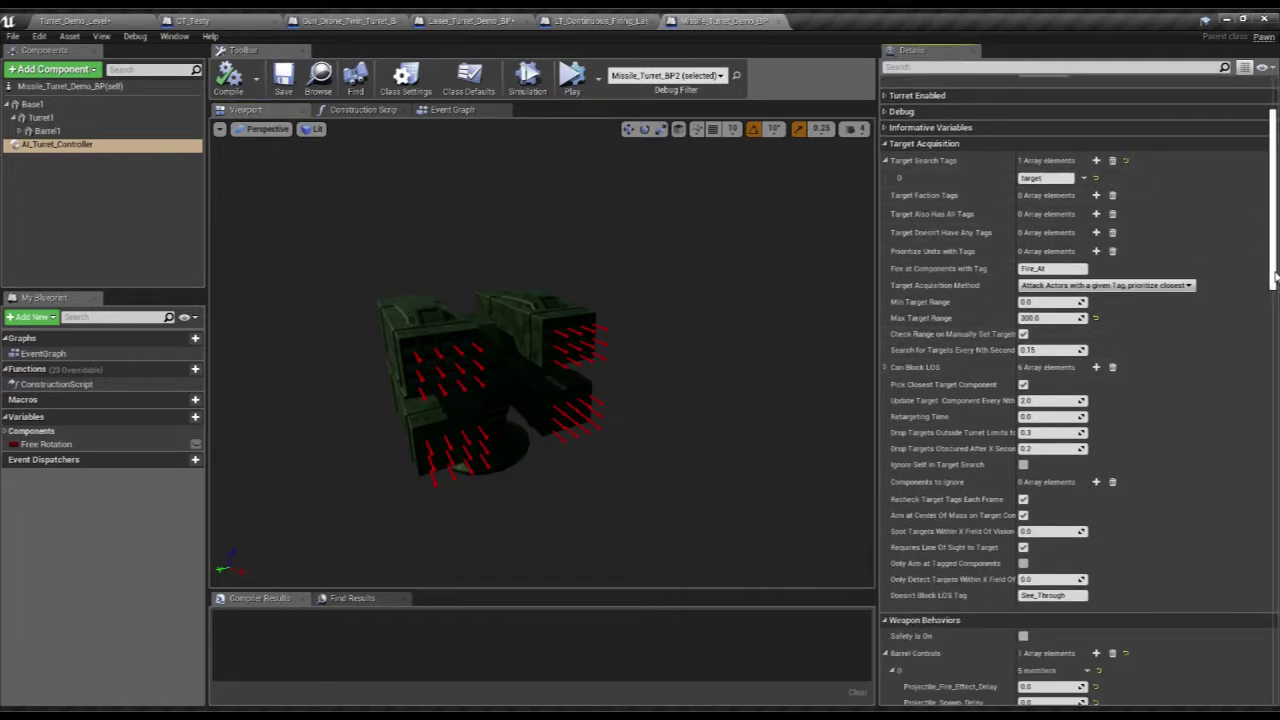
{"action": "scroll", "coordinate": [1275, 278], "scroll_direction": "down", "scroll_amount": 10}
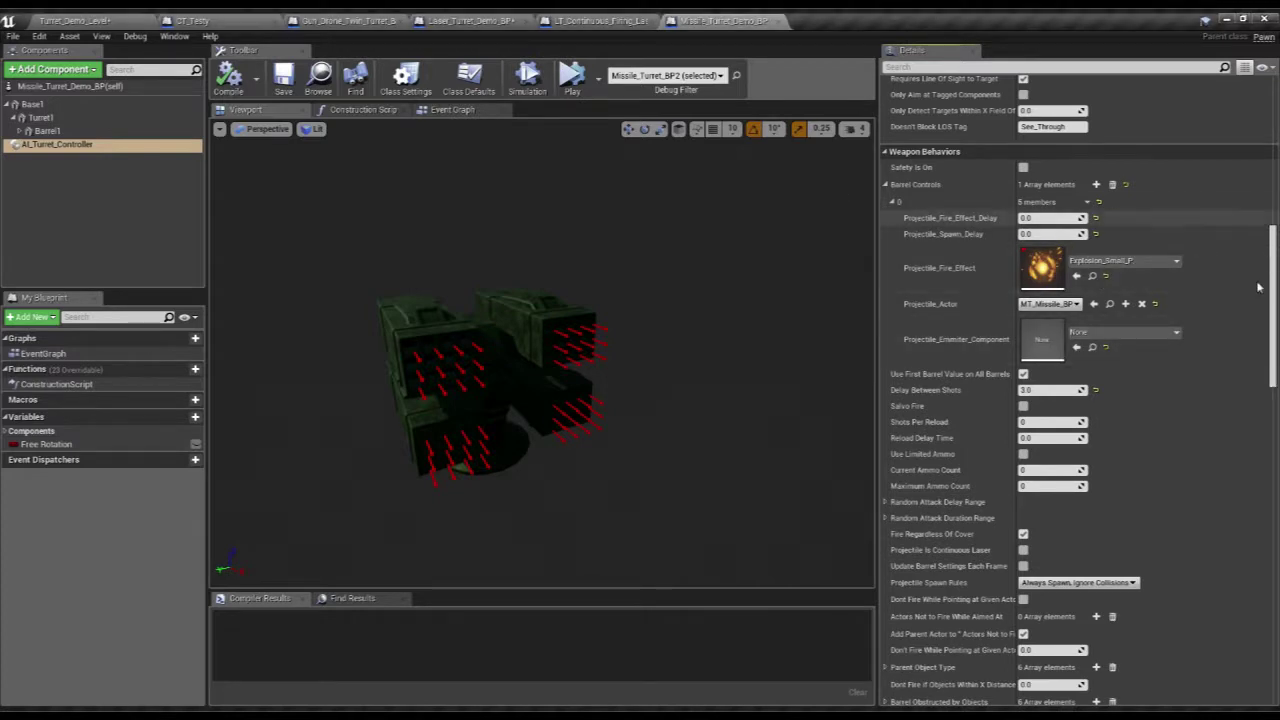
{"action": "left_click_drag", "start_coordinate": [1273, 294], "coordinate": [1275, 450]}
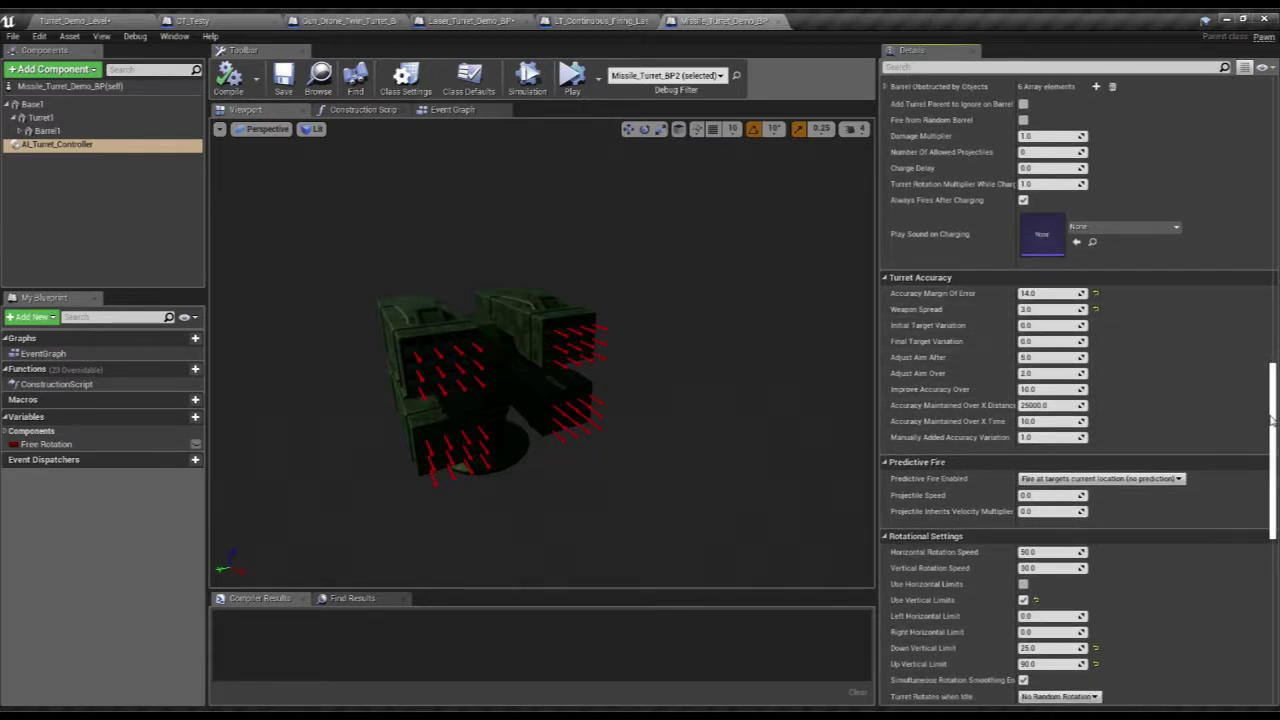
{"action": "left_click_drag", "start_coordinate": [1271, 421], "coordinate": [1261, 282]}
{"action": "left_click", "coordinate": [1110, 310]}
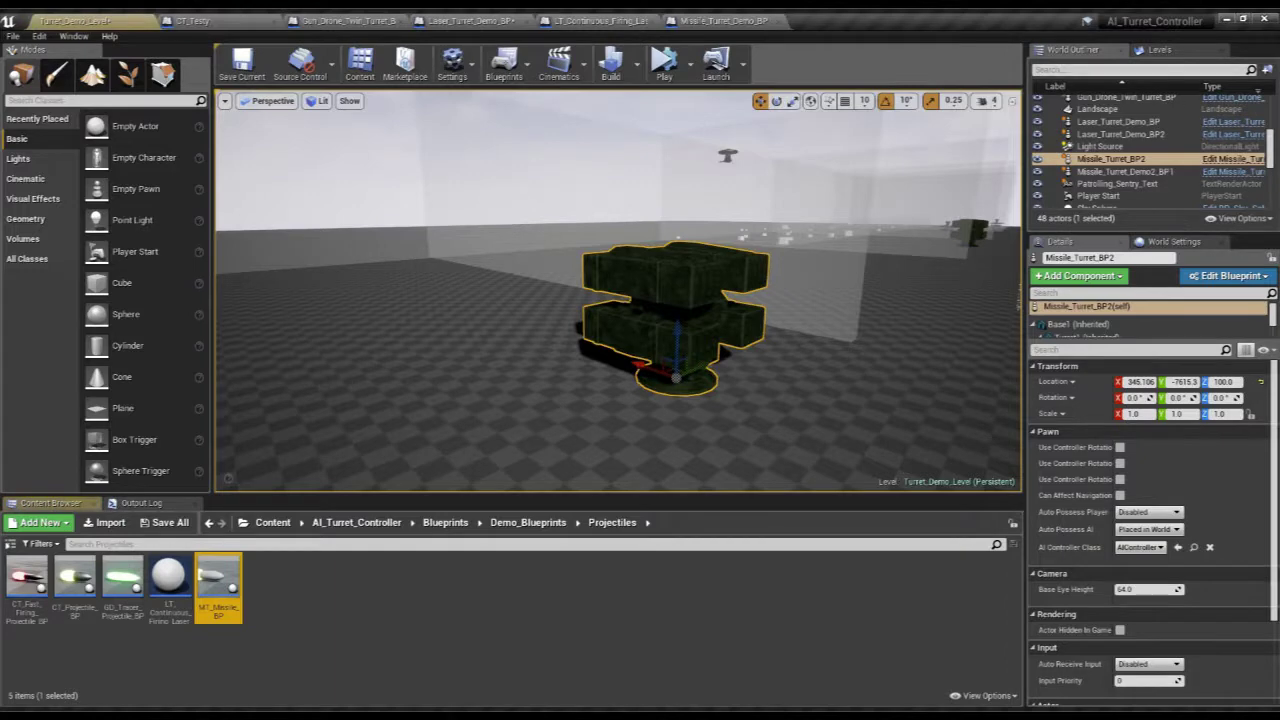
- Open the MT_Missile_BP blueprint and examine its target information, initial missile speed, and guidance and death delay nodes
{"action": "double_click", "coordinate": [221, 580]}
{"action": "right_click_drag", "start_coordinate": [566, 235], "coordinate": [694, 389]}
{"action": "scroll", "coordinate": [374, 343], "scroll_direction": "up", "scroll_amount": 7}
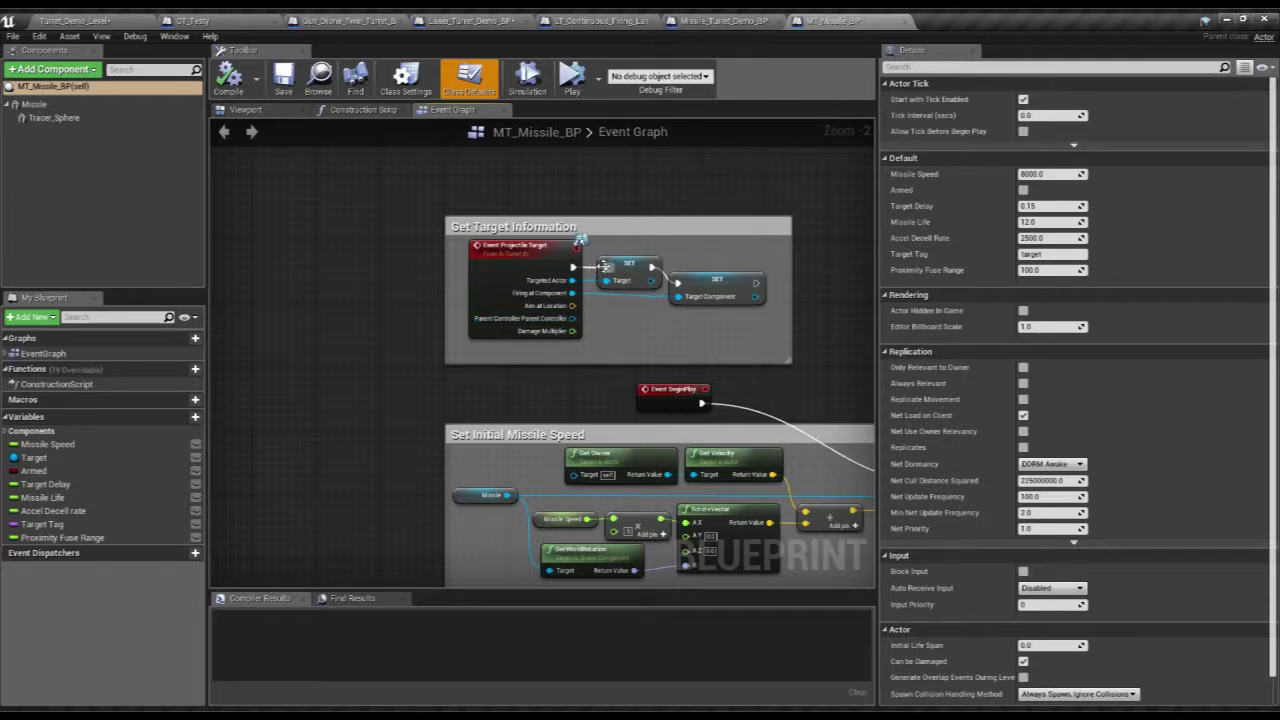
{"action": "right_click_drag", "start_coordinate": [731, 354], "coordinate": [447, 214]}
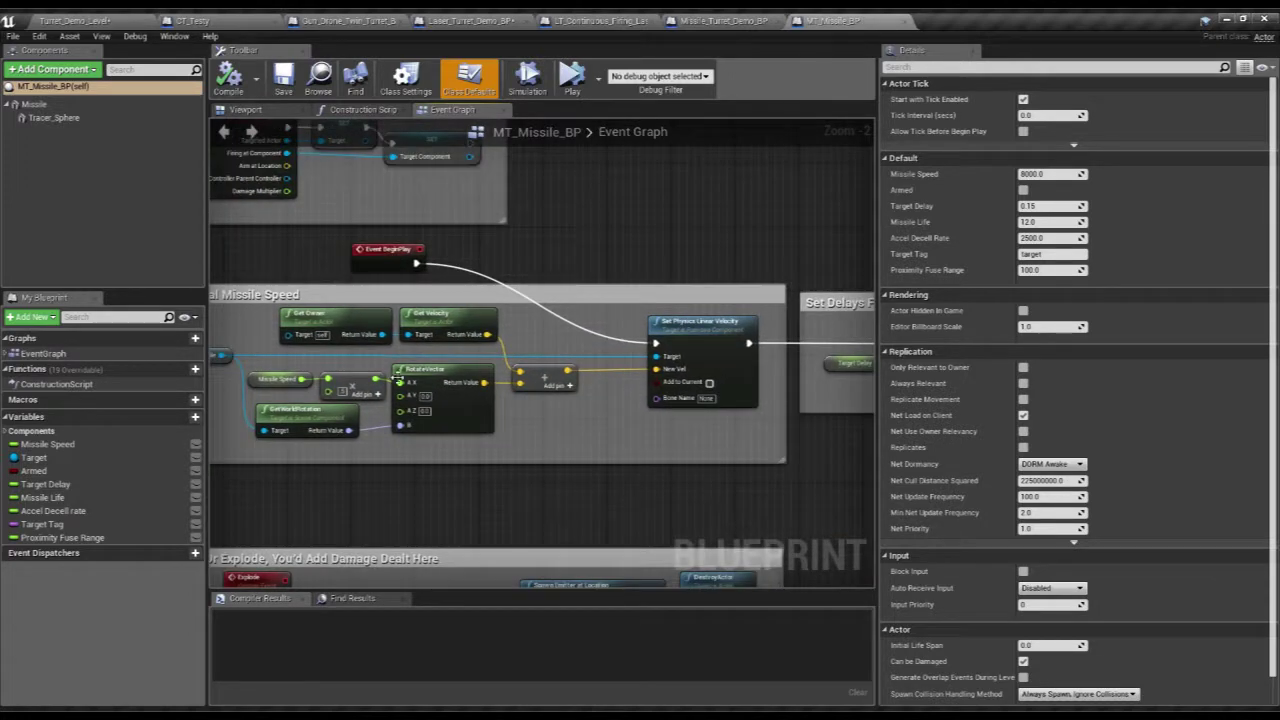
{"action": "right_click_drag", "start_coordinate": [654, 414], "coordinate": [369, 374]}
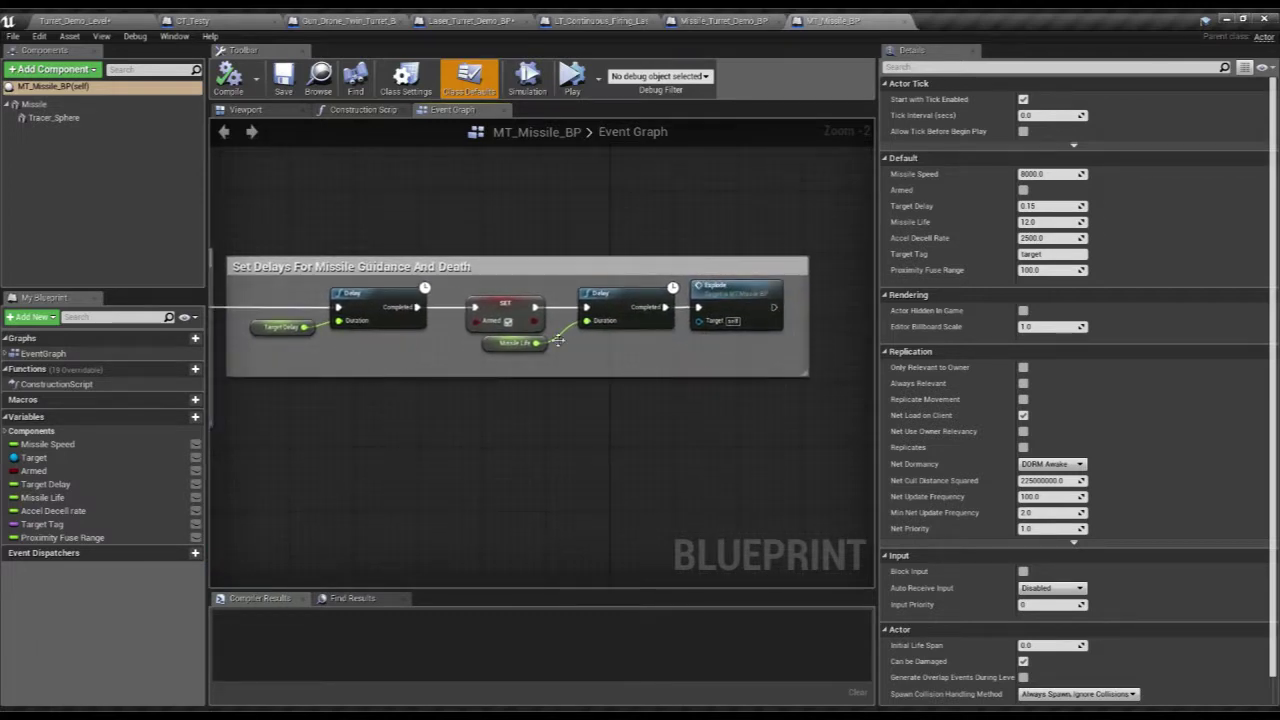
- Examine how the Explode event and On Component Hit spawn the explosion emitter and destroy the missile
{"action": "scroll", "coordinate": [629, 347], "scroll_direction": "down", "scroll_amount": 3}
{"action": "right_click_drag", "start_coordinate": [483, 456], "coordinate": [753, 262]}
{"action": "scroll", "coordinate": [450, 260], "scroll_direction": "up", "scroll_amount": 3}
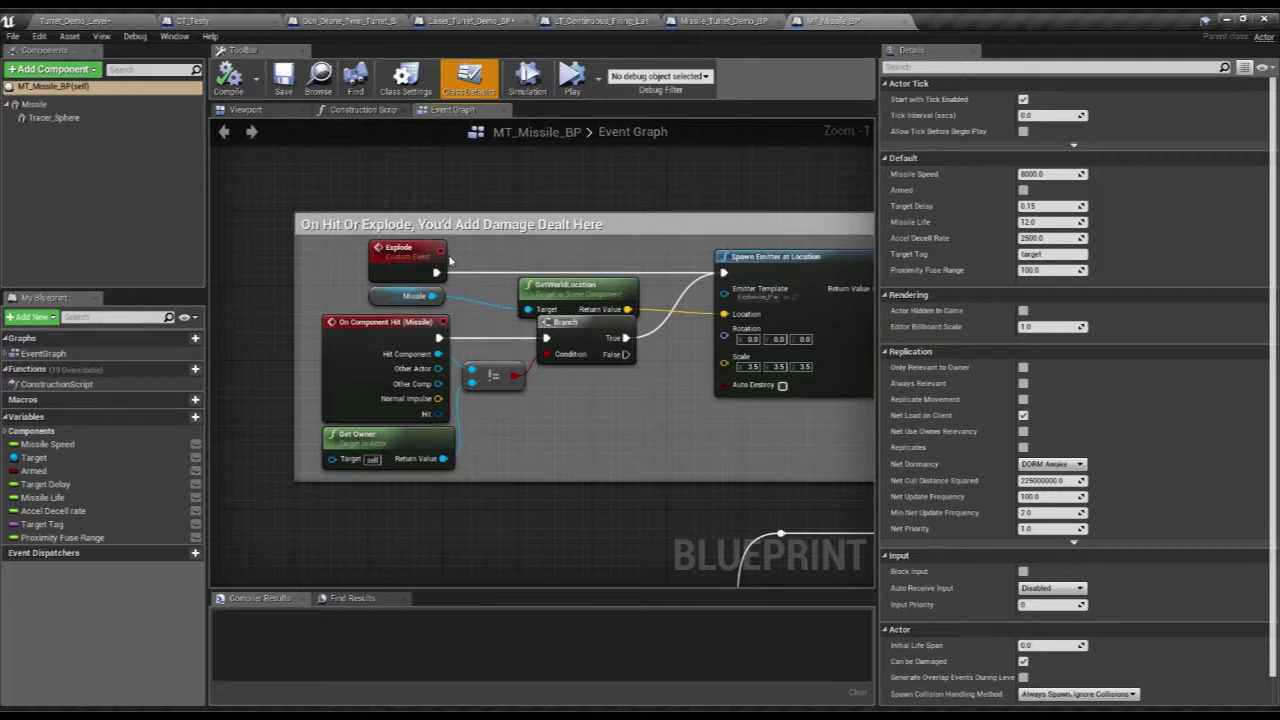
{"action": "scroll", "coordinate": [450, 260], "scroll_direction": "down", "scroll_amount": 3}
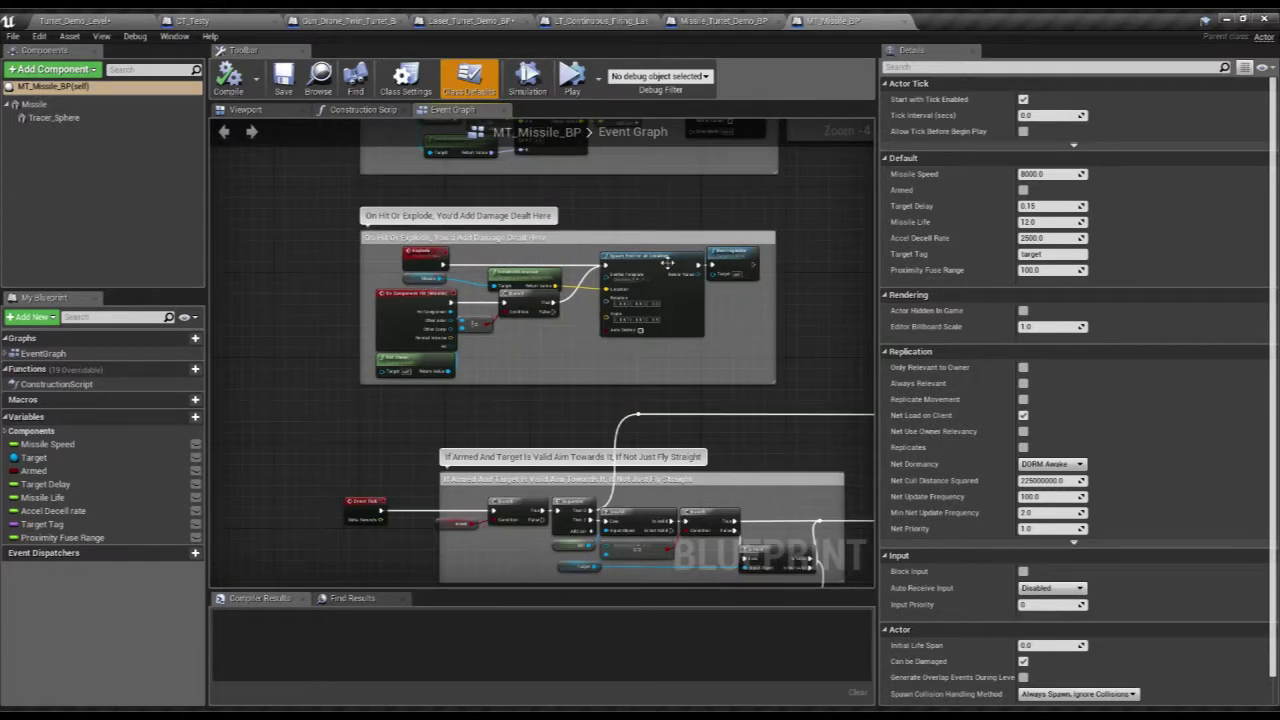
{"action": "scroll", "coordinate": [669, 262], "scroll_direction": "up", "scroll_amount": 3}
{"action": "scroll", "coordinate": [709, 391], "scroll_direction": "down", "scroll_amount": 1}
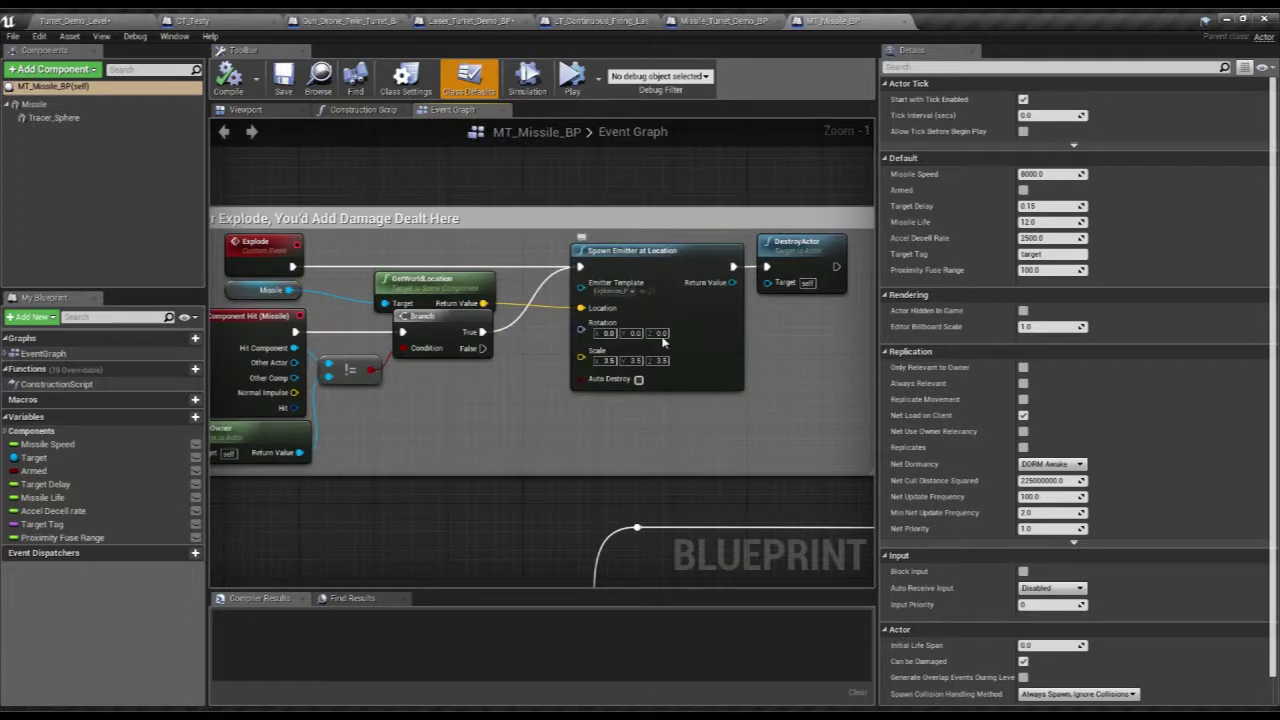
{"action": "scroll", "coordinate": [836, 317], "scroll_direction": "down", "scroll_amount": 1}
{"action": "right_click_drag", "start_coordinate": [829, 367], "coordinate": [502, 296]}
- Examine how Event Tick checks that the missile is armed and its target valid, and compare with the delay nodes that arm it
{"action": "scroll", "coordinate": [628, 285], "scroll_direction": "down", "scroll_amount": 4}
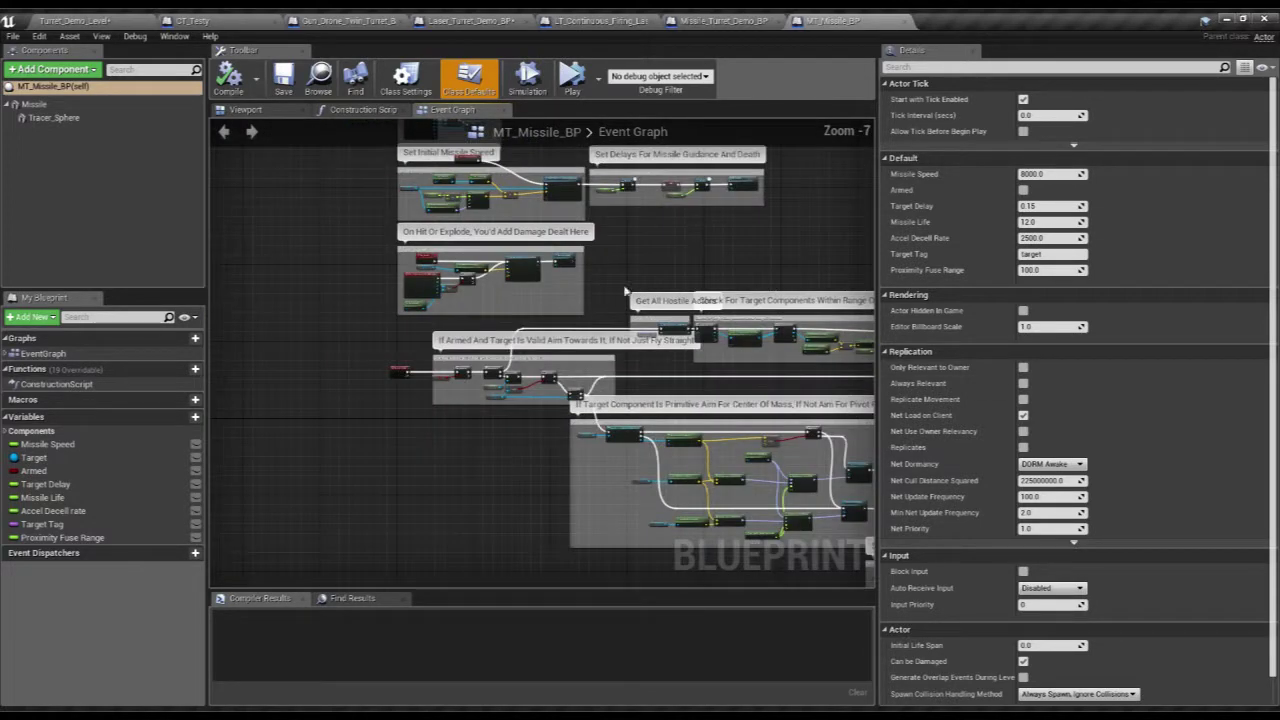
{"action": "scroll", "coordinate": [449, 403], "scroll_direction": "up", "scroll_amount": 4}
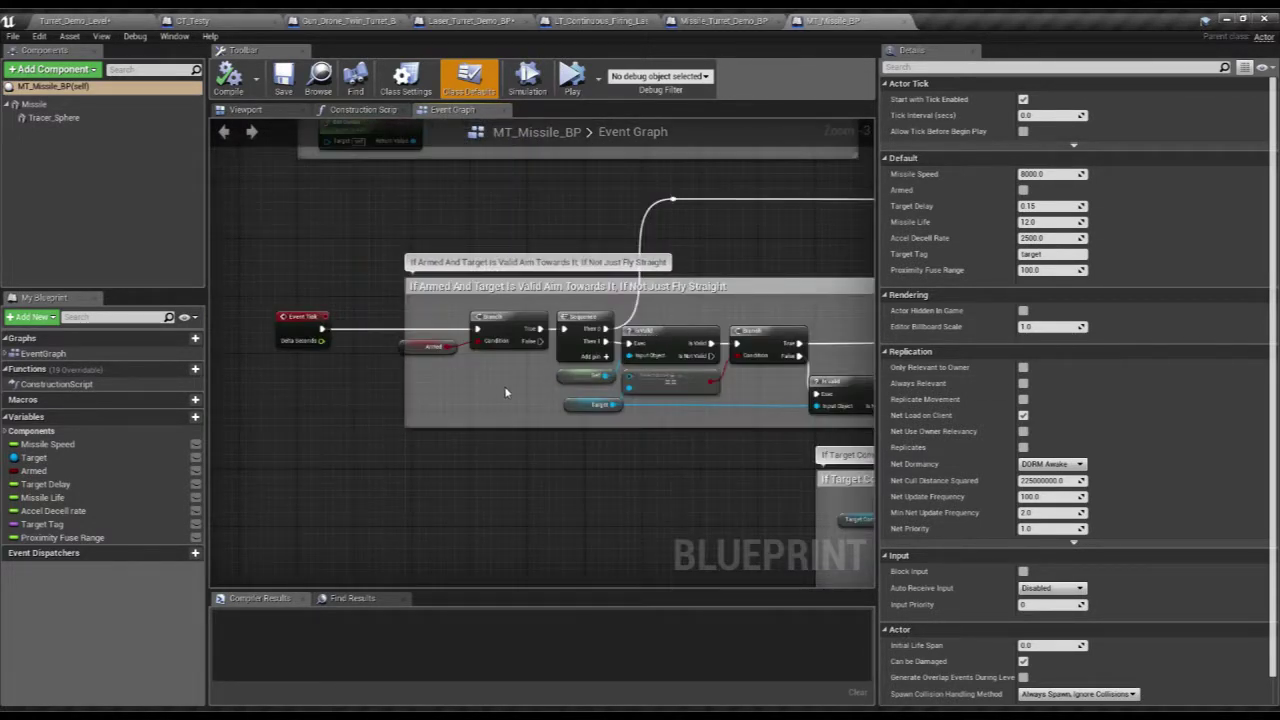
{"action": "scroll", "coordinate": [504, 386], "scroll_direction": "down", "scroll_amount": 3}
{"action": "scroll", "coordinate": [240, 388], "scroll_direction": "up", "scroll_amount": 4}
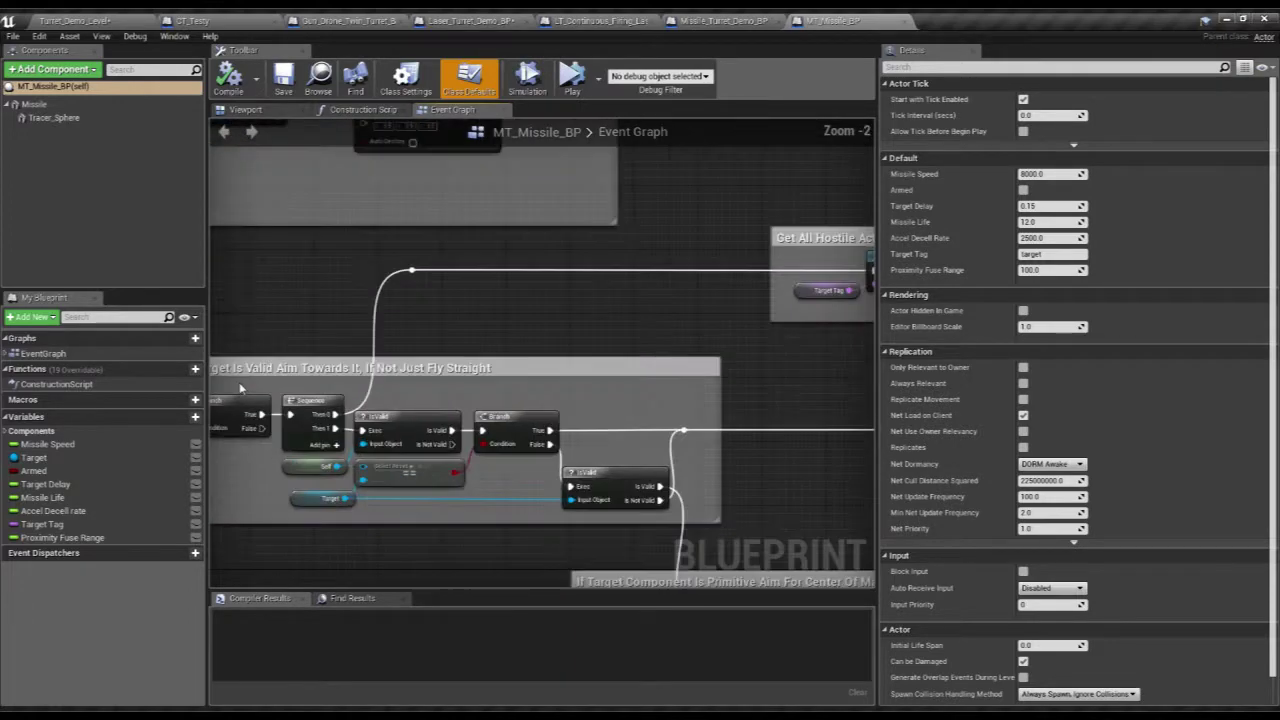
{"action": "right_click_drag", "start_coordinate": [286, 314], "coordinate": [536, 295]}
{"action": "scroll", "coordinate": [533, 300], "scroll_direction": "down", "scroll_amount": 3}
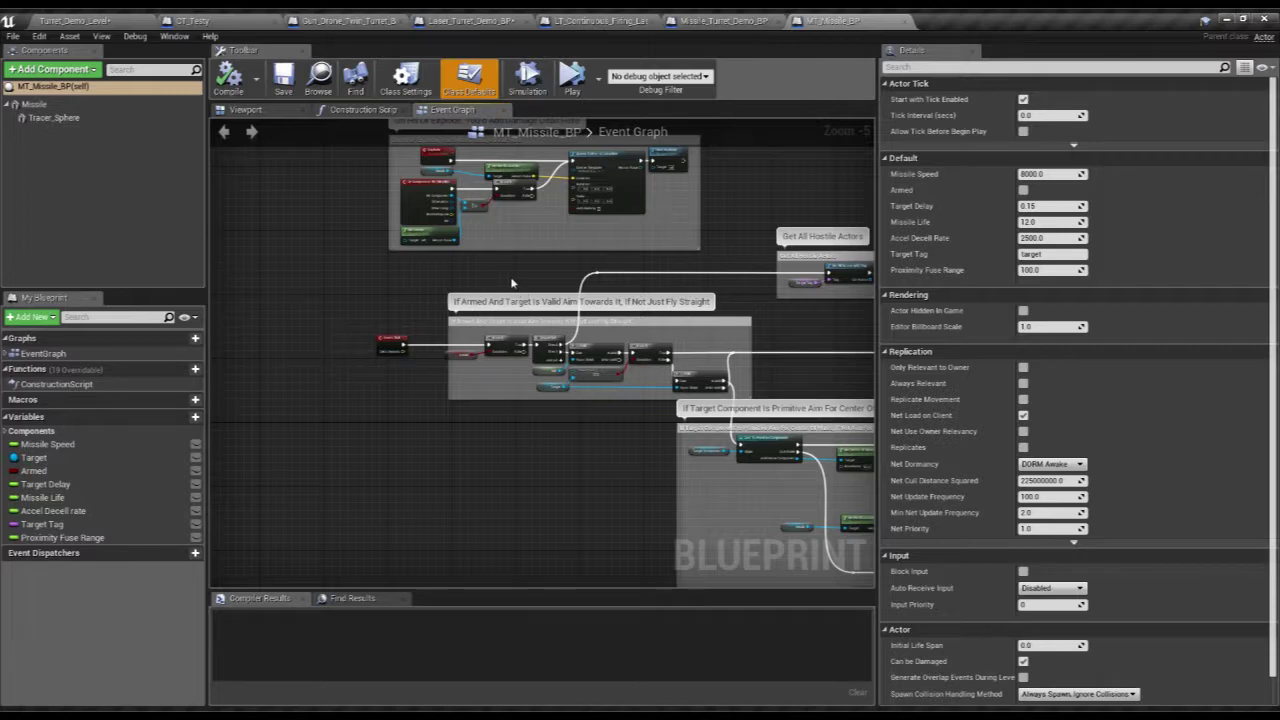
{"action": "scroll", "coordinate": [490, 345], "scroll_direction": "up", "scroll_amount": 4}
{"action": "scroll", "coordinate": [480, 357], "scroll_direction": "down", "scroll_amount": 3}
{"action": "right_click_drag", "start_coordinate": [551, 278], "coordinate": [640, 338]}
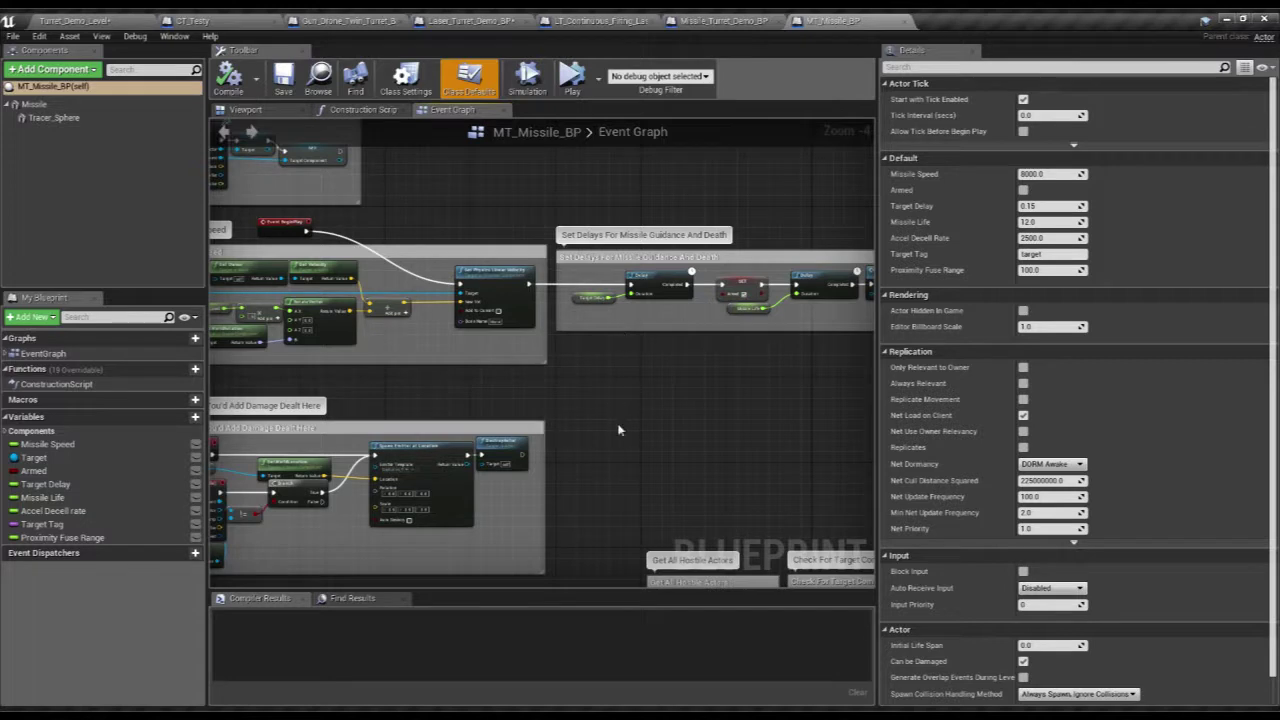
- Examine how the missile gets all hostile actors and checks for Fire_At target components within its Proximity Fuse Range
{"action": "right_click_drag", "start_coordinate": [618, 430], "coordinate": [640, 266]}
{"action": "scroll", "coordinate": [656, 280], "scroll_direction": "up", "scroll_amount": 2}
{"action": "right_click_drag", "start_coordinate": [750, 245], "coordinate": [372, 244]}
{"action": "scroll", "coordinate": [598, 256], "scroll_direction": "down", "scroll_amount": 2}
{"action": "right_click_drag", "start_coordinate": [660, 284], "coordinate": [330, 363]}
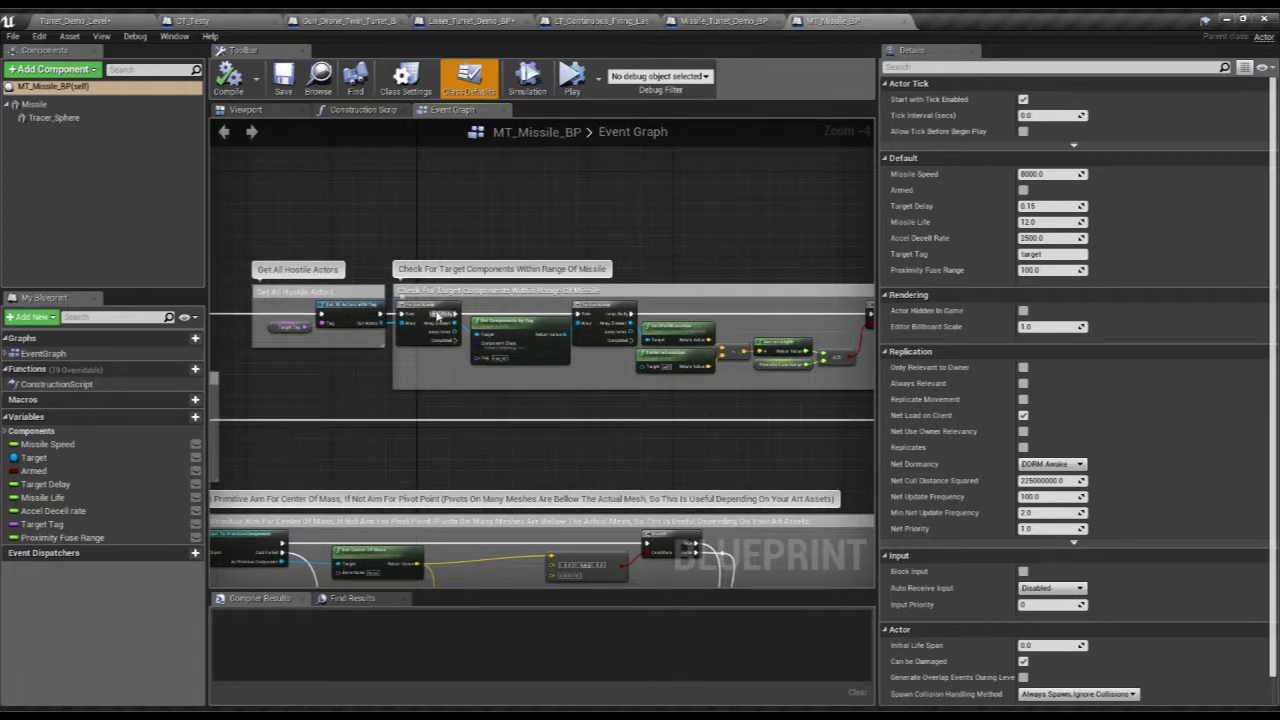
{"action": "scroll", "coordinate": [546, 317], "scroll_direction": "up", "scroll_amount": 4}
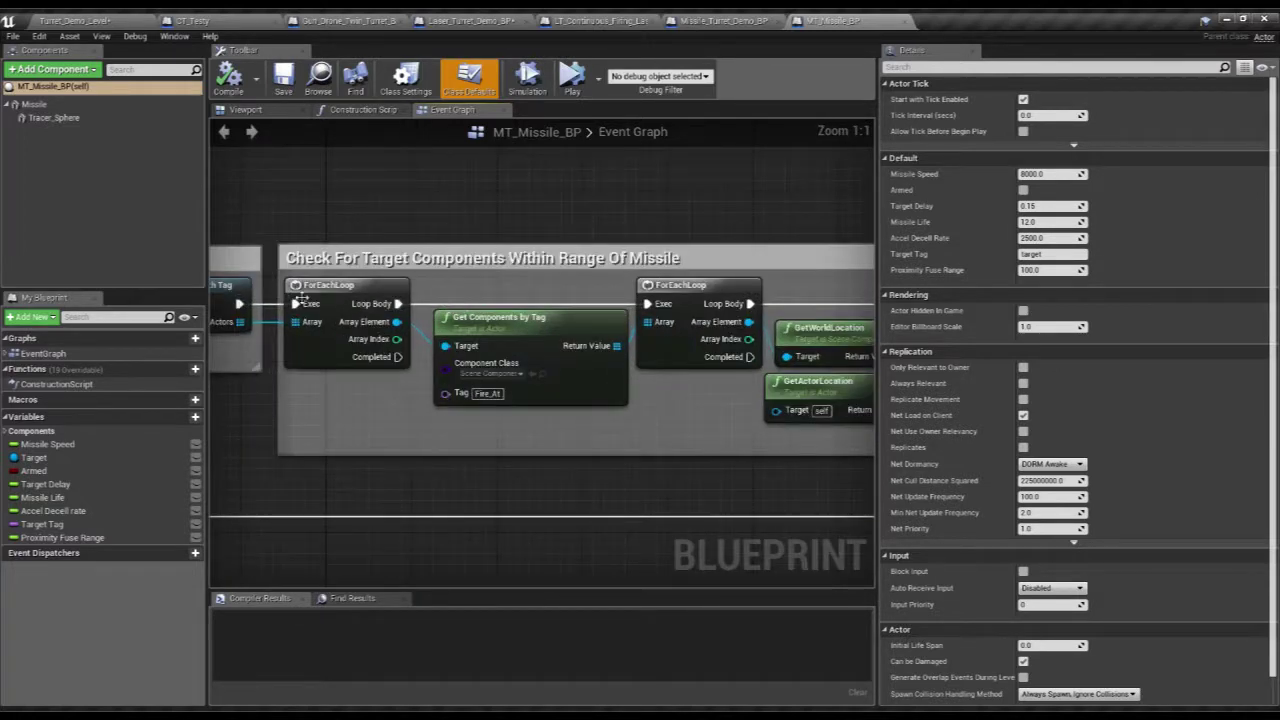
{"action": "right_click_drag", "start_coordinate": [557, 305], "coordinate": [426, 319]}
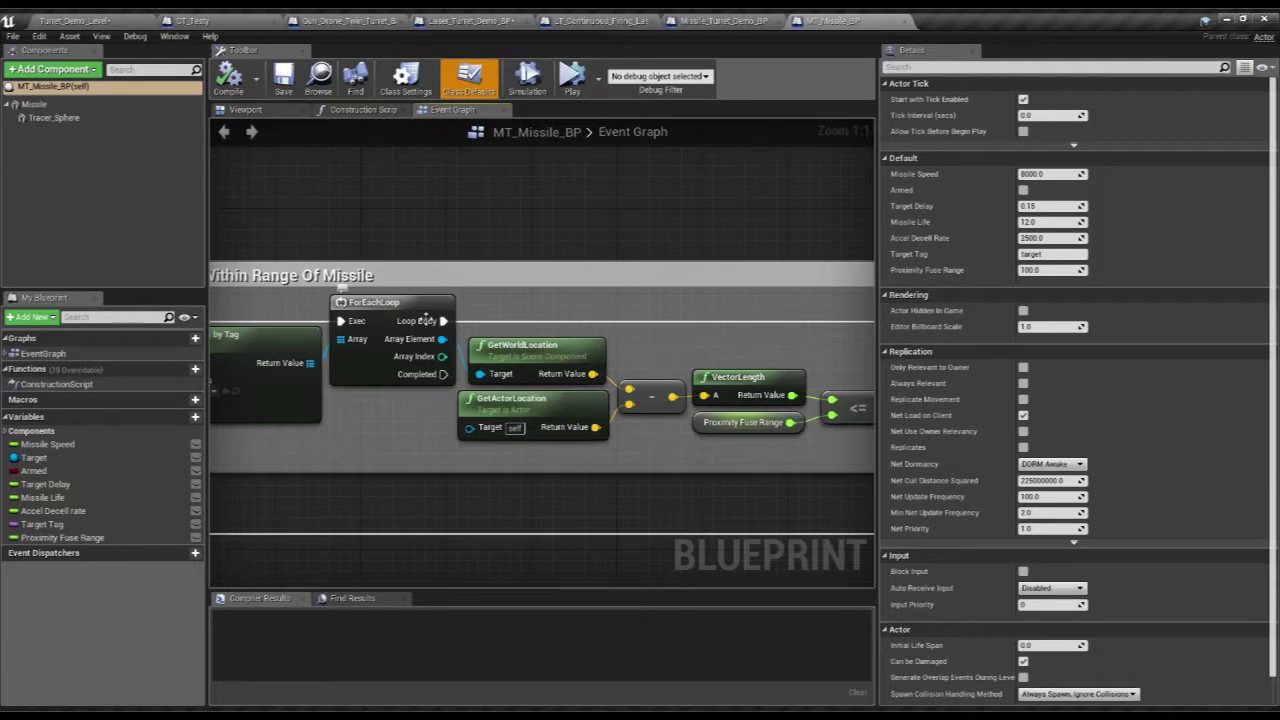
{"action": "scroll", "coordinate": [536, 409], "scroll_direction": "down", "scroll_amount": 3}
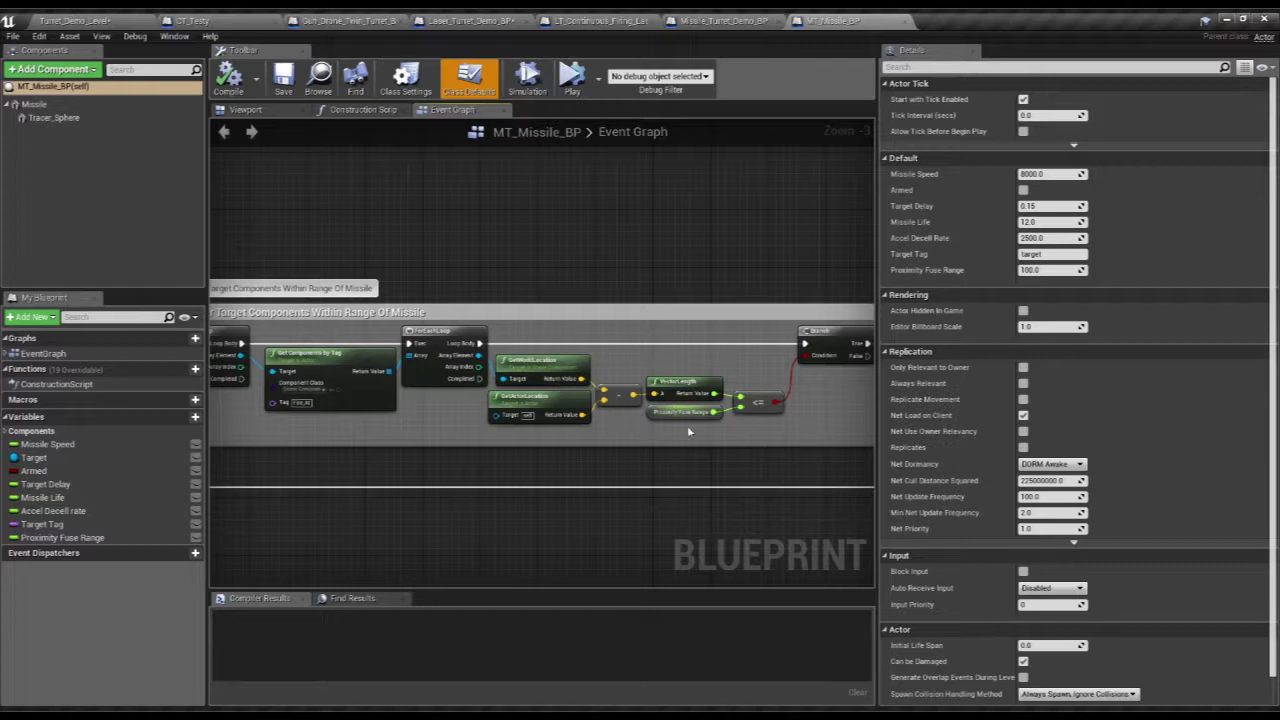
- Examine how the missile casts its Target Component to PrimitiveComponent and gets the center of mass to aim for
{"action": "scroll", "coordinate": [770, 395], "scroll_direction": "down", "scroll_amount": 3}
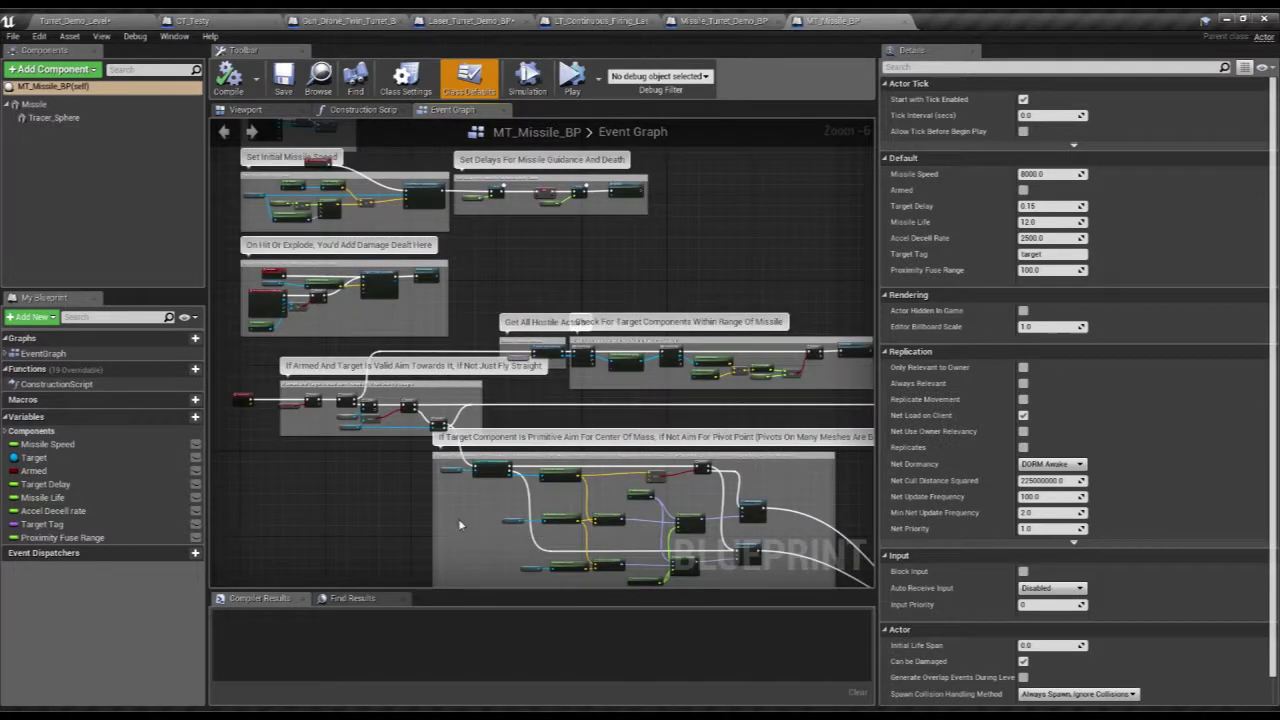
{"action": "scroll", "coordinate": [458, 518], "scroll_direction": "up", "scroll_amount": 4}
{"action": "right_click_drag", "start_coordinate": [473, 516], "coordinate": [354, 359]}
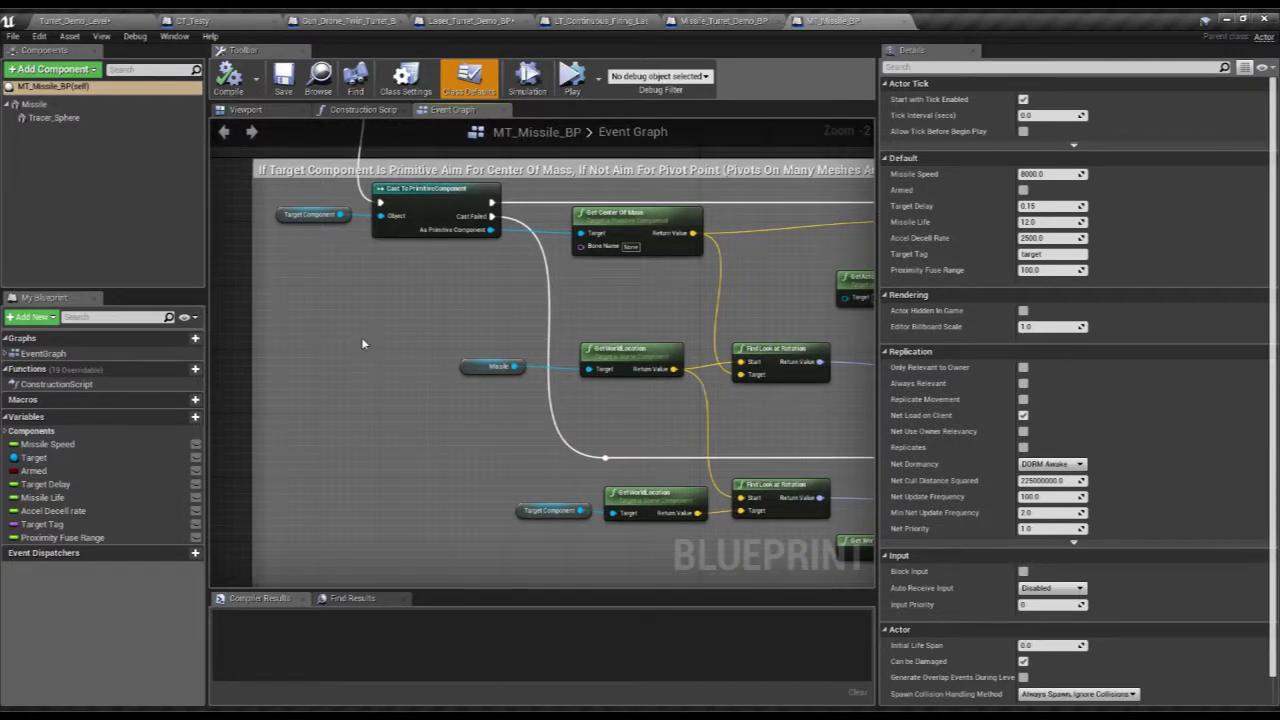
{"action": "scroll", "coordinate": [363, 344], "scroll_direction": "down", "scroll_amount": 3}
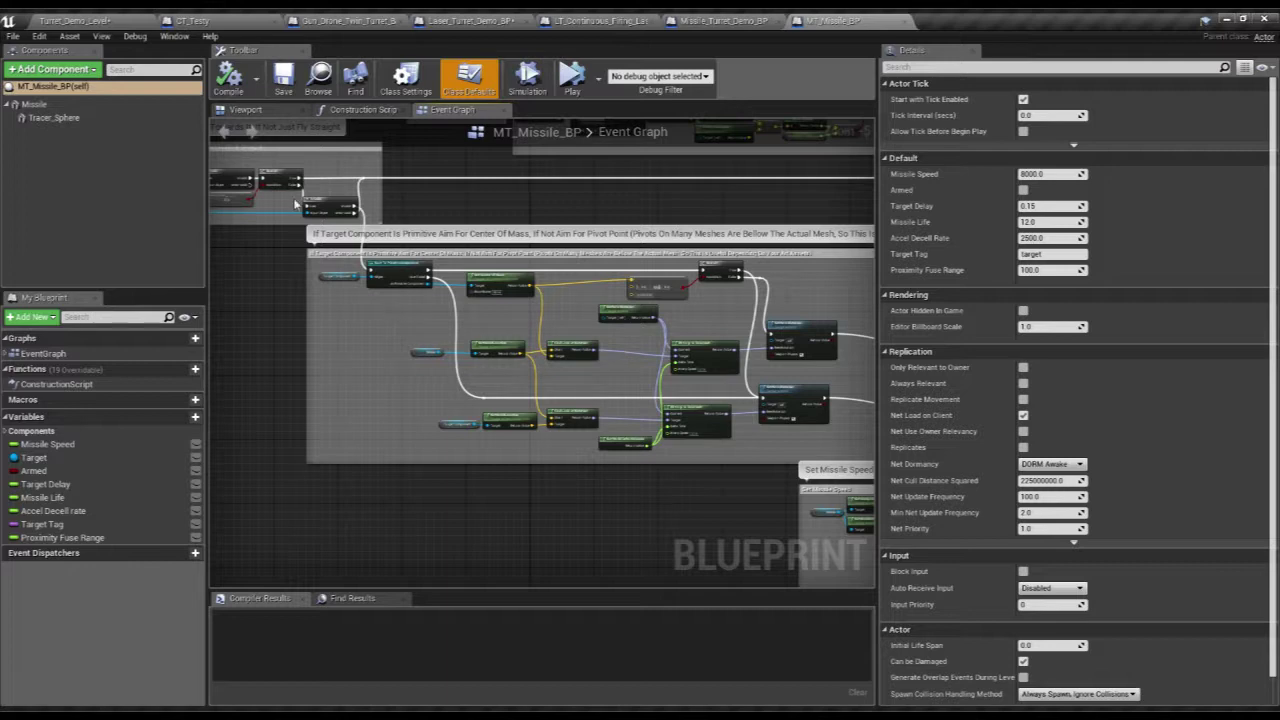
{"action": "scroll", "coordinate": [400, 232], "scroll_direction": "up", "scroll_amount": 4}
{"action": "right_click_drag", "start_coordinate": [314, 421], "coordinate": [357, 327]}
{"action": "scroll", "coordinate": [357, 327], "scroll_direction": "up", "scroll_amount": 1}
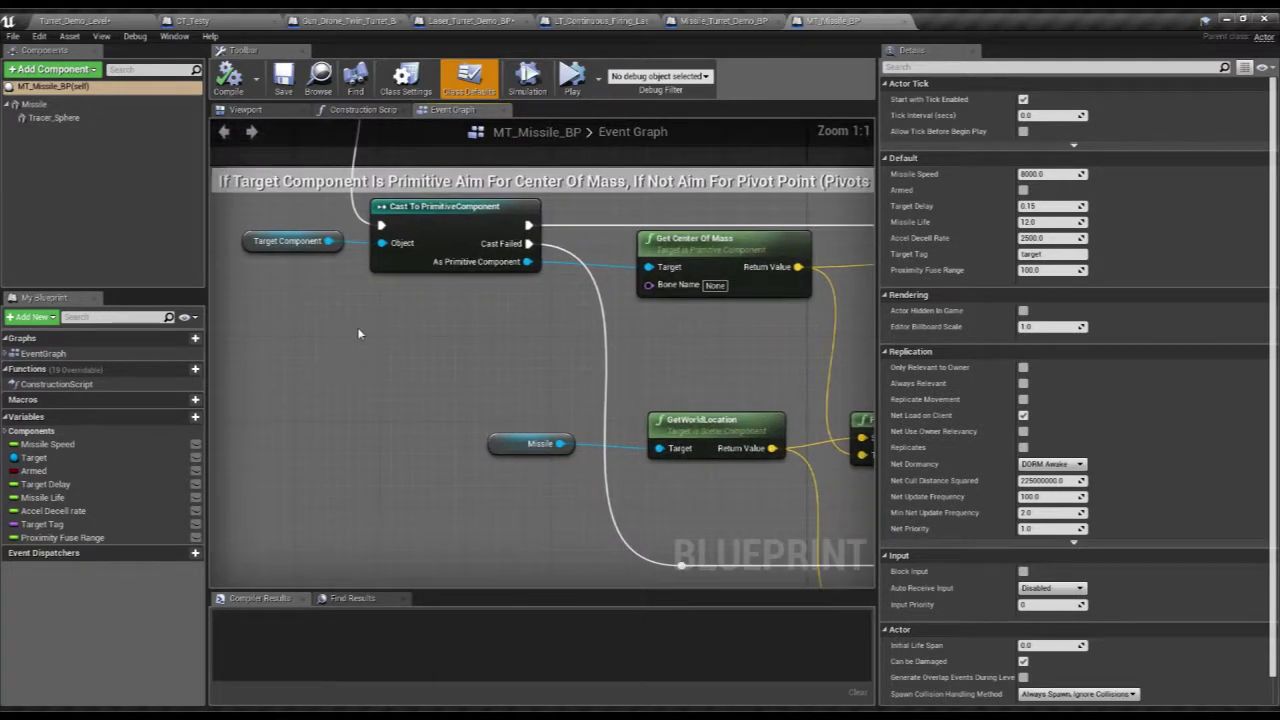
- Examine how Find Look at Rotation and RInterp to Constant feed the SetActorRotation nodes that turn the missile towards its target
{"action": "scroll", "coordinate": [357, 327], "scroll_direction": "down", "scroll_amount": 2}
{"action": "scroll", "coordinate": [380, 306], "scroll_direction": "down", "scroll_amount": 4}
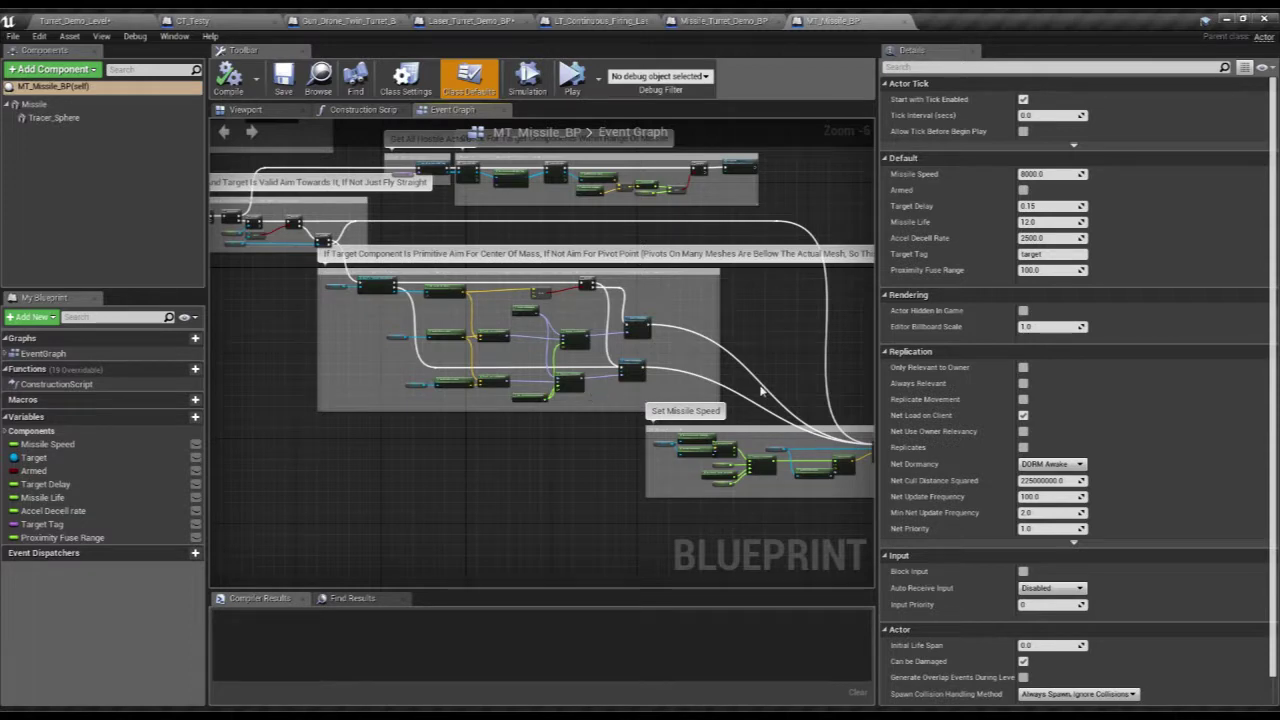
{"action": "scroll", "coordinate": [615, 341], "scroll_direction": "up", "scroll_amount": 4}
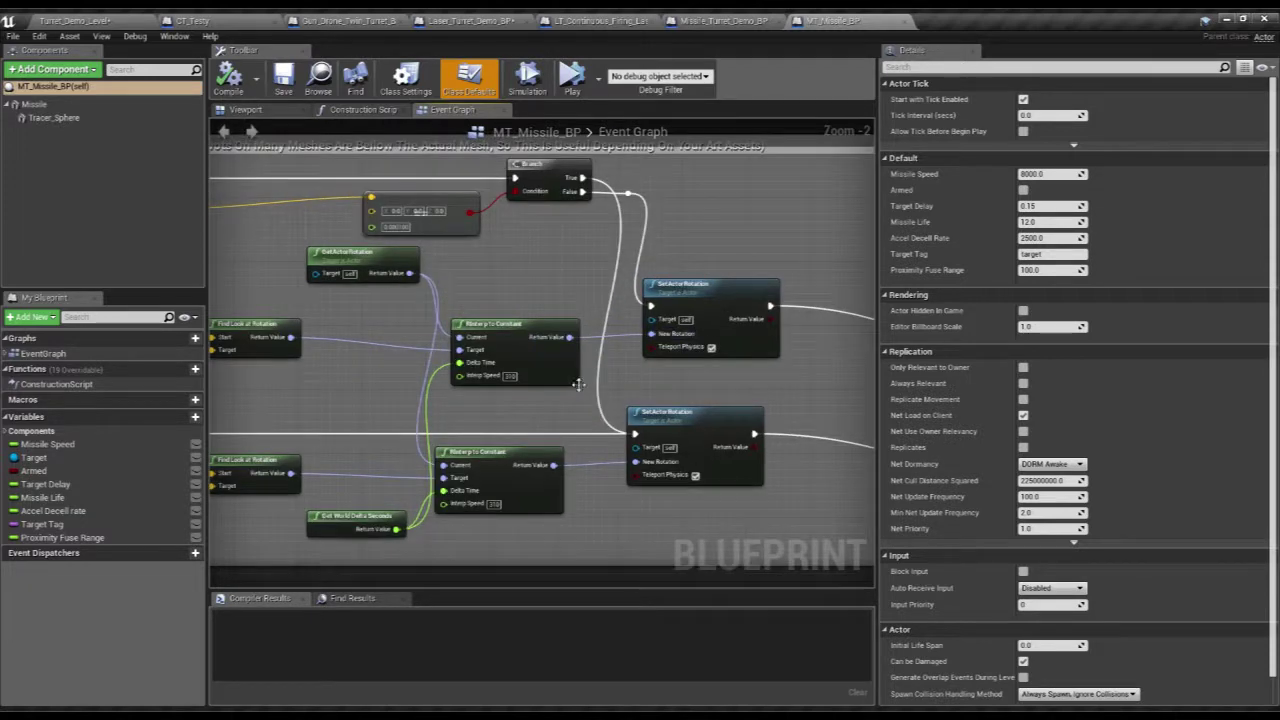
{"action": "right_click_drag", "start_coordinate": [578, 385], "coordinate": [854, 347]}
{"action": "right_click_drag", "start_coordinate": [492, 339], "coordinate": [776, 374]}
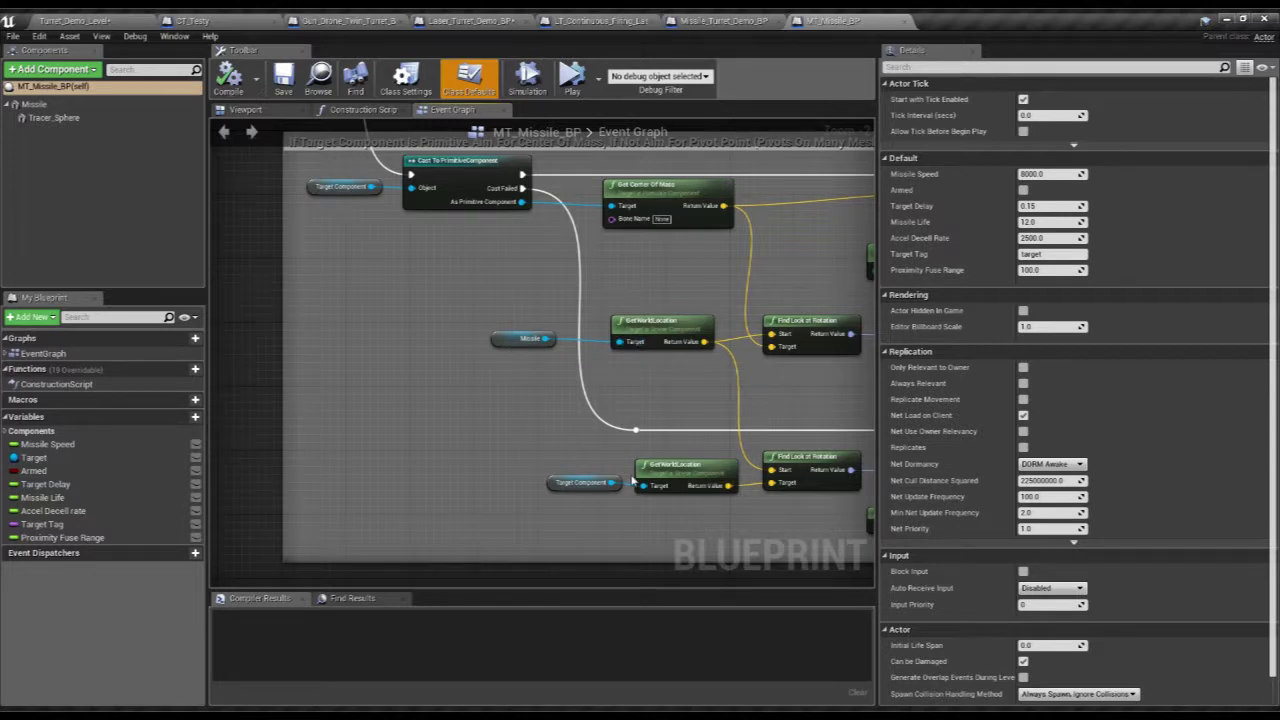
{"action": "right_click_drag", "start_coordinate": [548, 405], "coordinate": [349, 429]}
- Examine the Cast Failed path and the center of mass comparison that decides between aiming for center of mass and pivot point
{"action": "scroll", "coordinate": [349, 429], "scroll_direction": "down", "scroll_amount": 2}
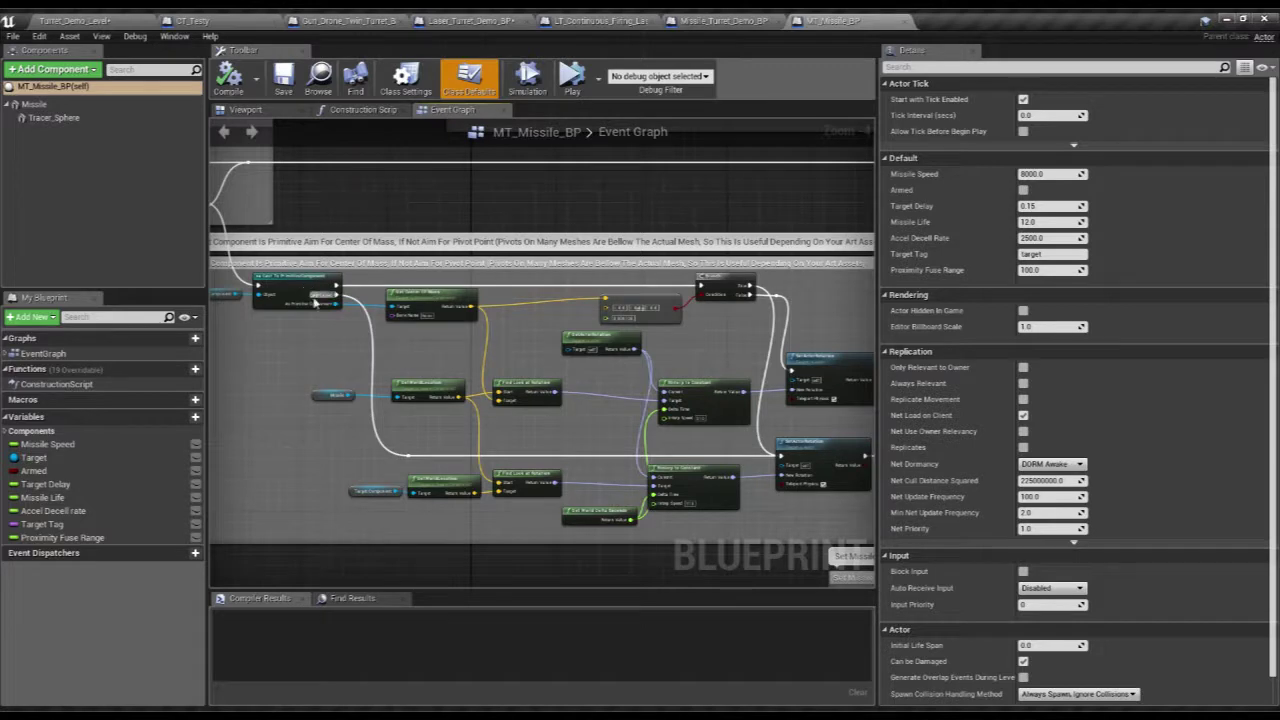
{"action": "scroll", "coordinate": [315, 302], "scroll_direction": "up", "scroll_amount": 3}
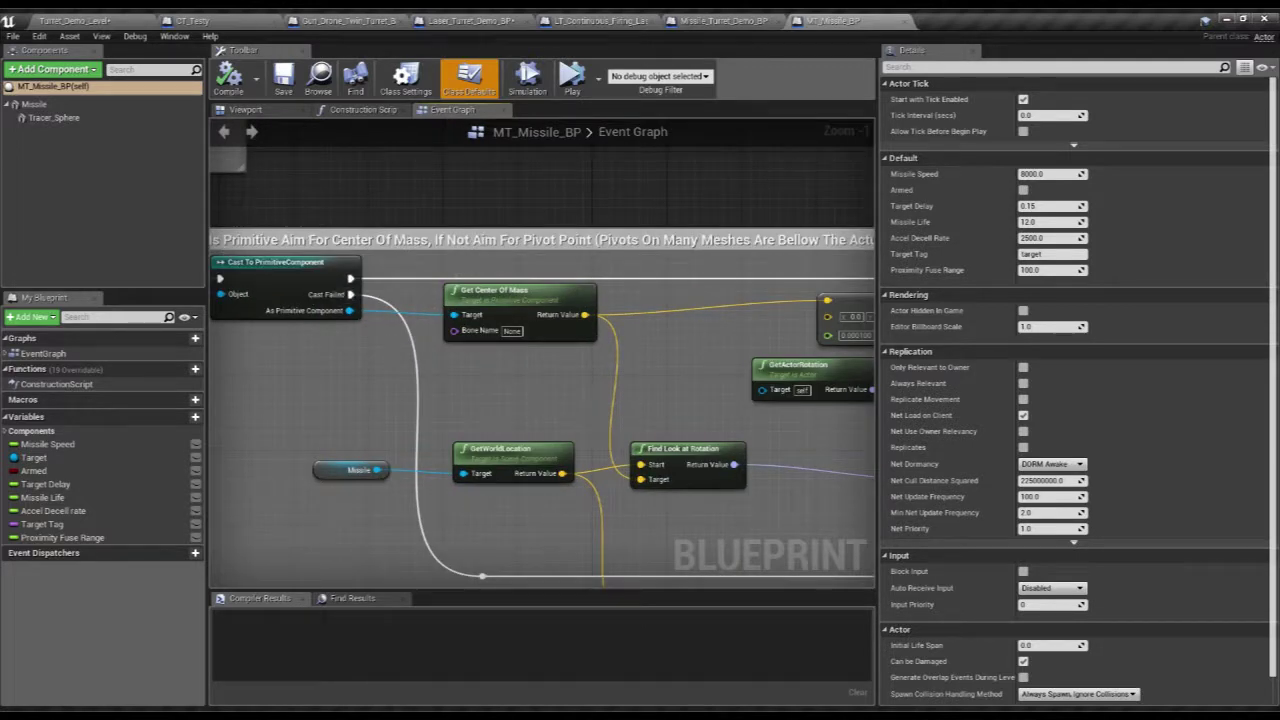
{"action": "right_click_drag", "start_coordinate": [675, 377], "coordinate": [430, 363]}
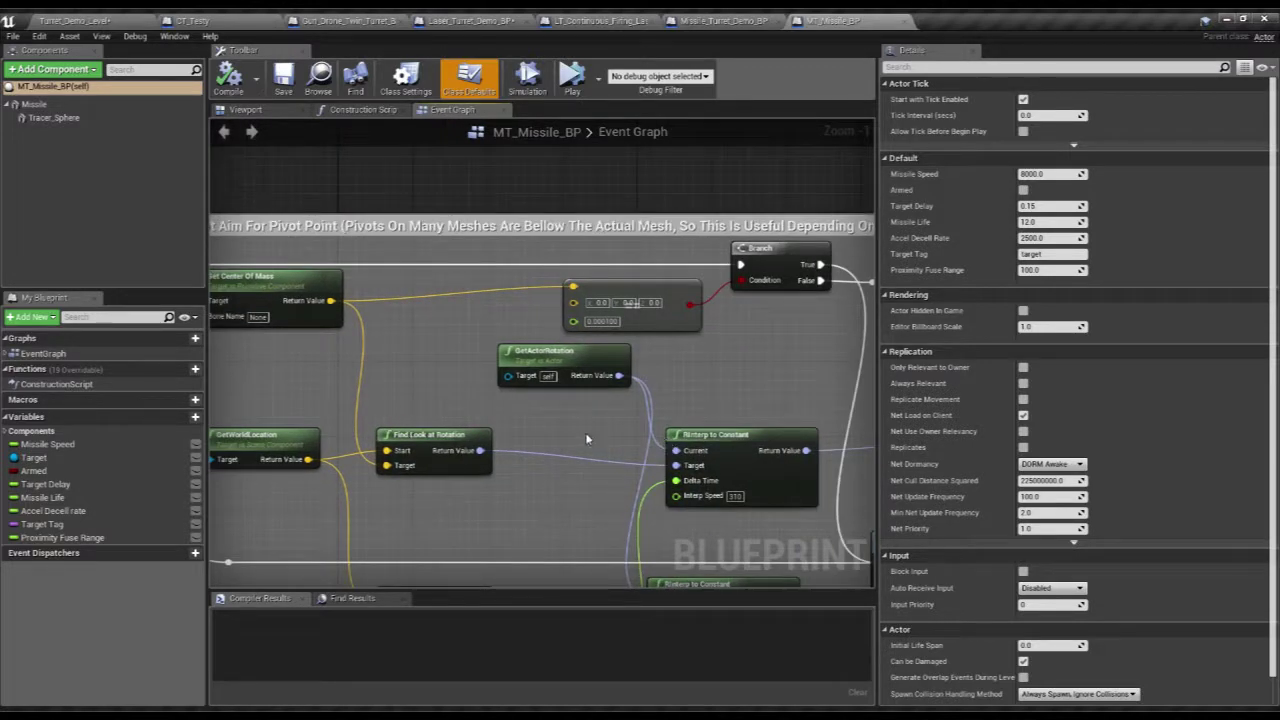
- Examine how the Set Missile Speed section interpolates velocity with Missile Speed and Accel Decell Rate into Set Physics Linear Velocity
{"action": "scroll", "coordinate": [587, 438], "scroll_direction": "down", "scroll_amount": 6}
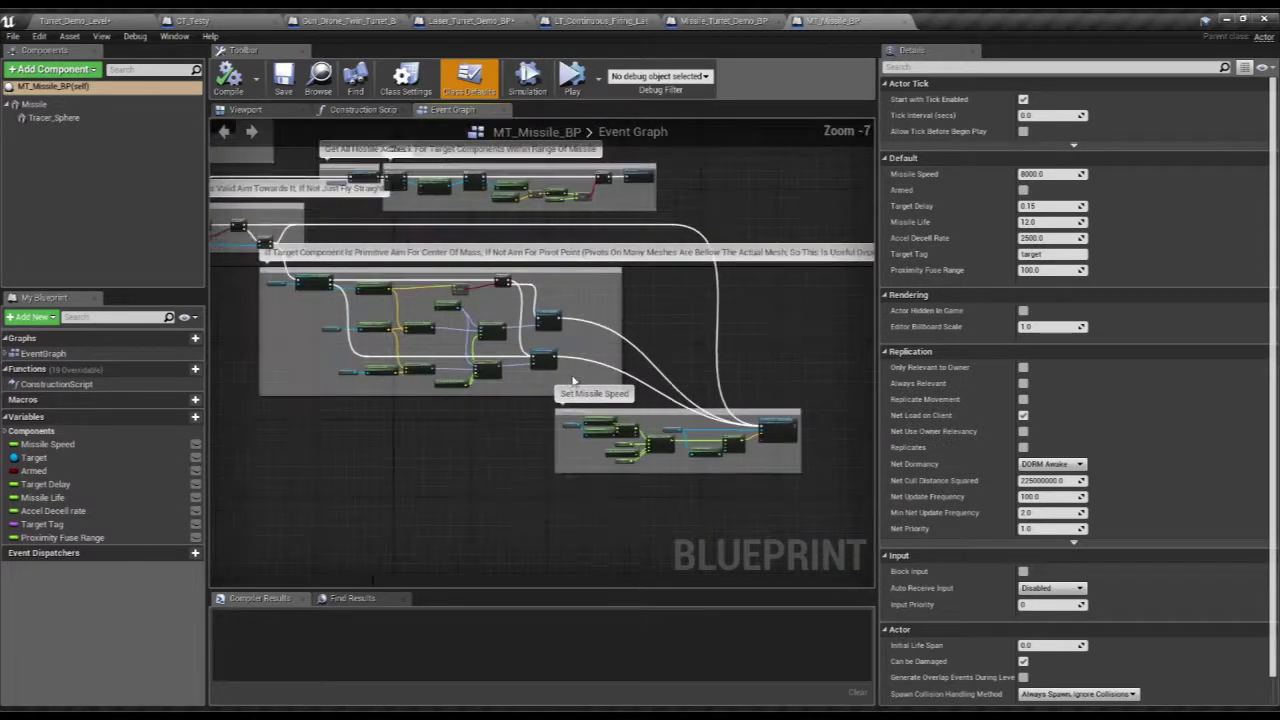
{"action": "scroll", "coordinate": [574, 381], "scroll_direction": "up", "scroll_amount": 5}
{"action": "scroll", "coordinate": [311, 415], "scroll_direction": "down", "scroll_amount": 2}
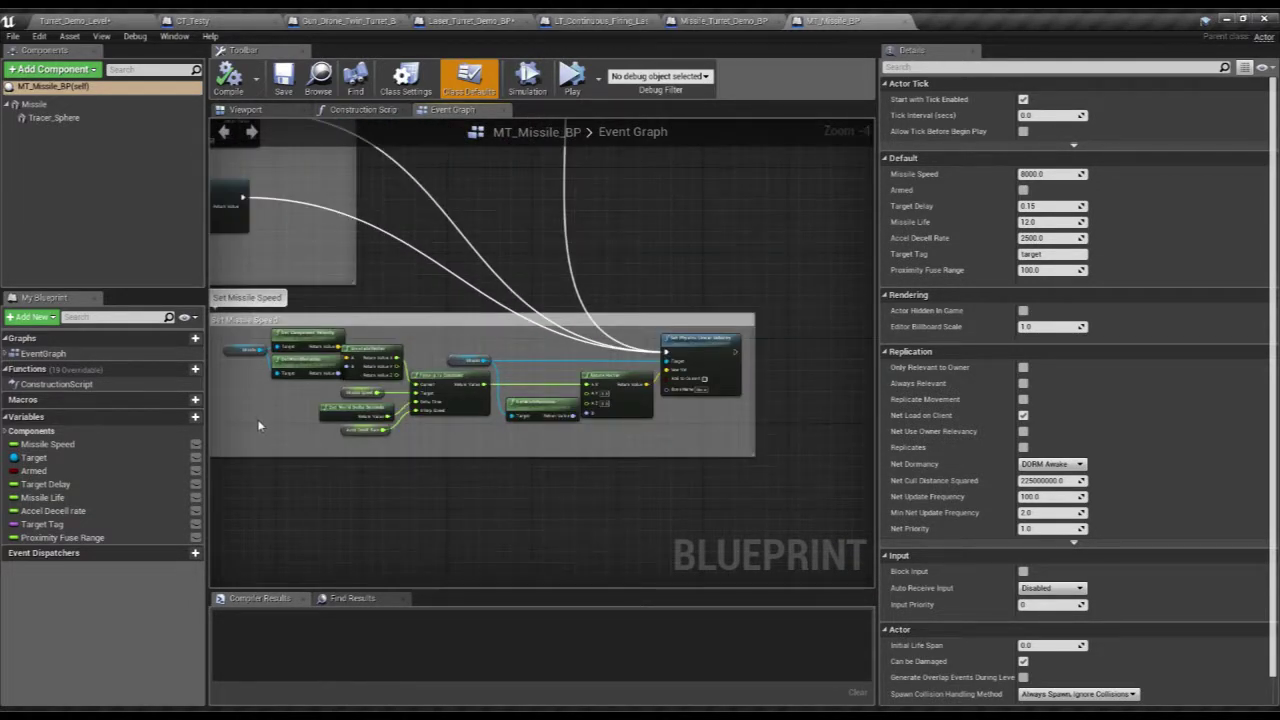
{"action": "scroll", "coordinate": [265, 412], "scroll_direction": "up", "scroll_amount": 1}
{"action": "scroll", "coordinate": [324, 380], "scroll_direction": "up", "scroll_amount": 2}
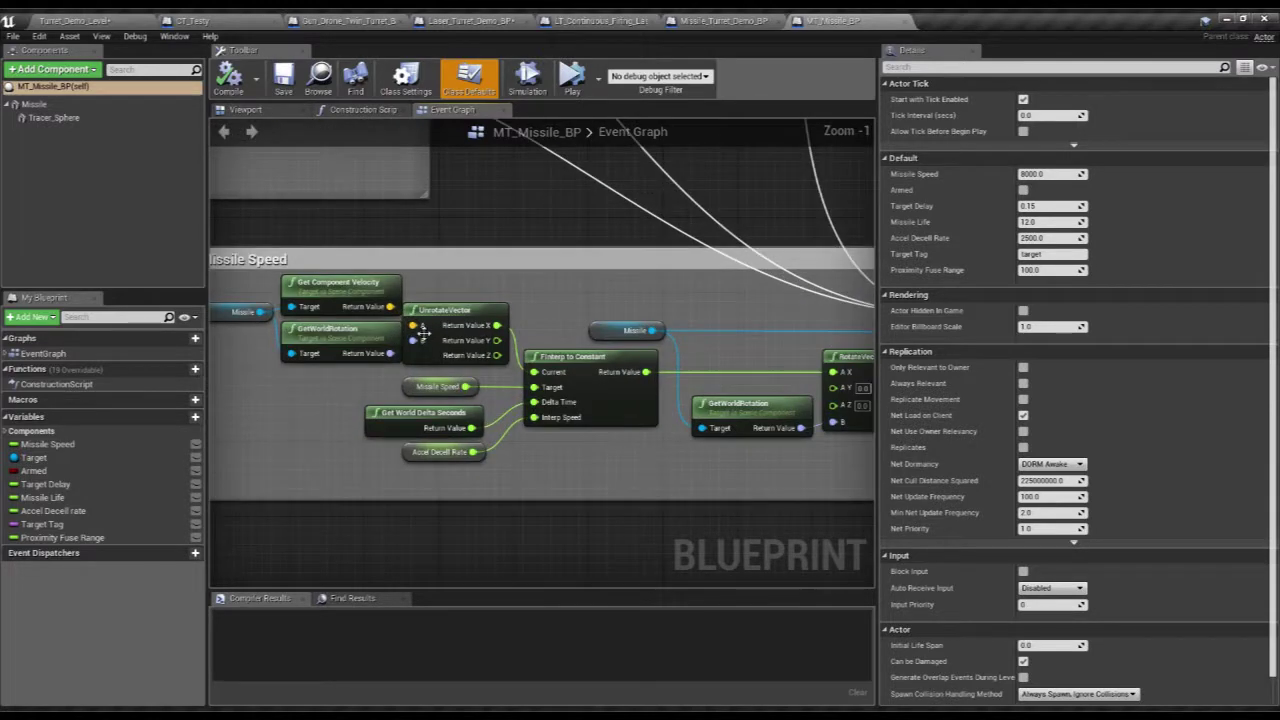
{"action": "scroll", "coordinate": [366, 481], "scroll_direction": "down", "scroll_amount": 5}
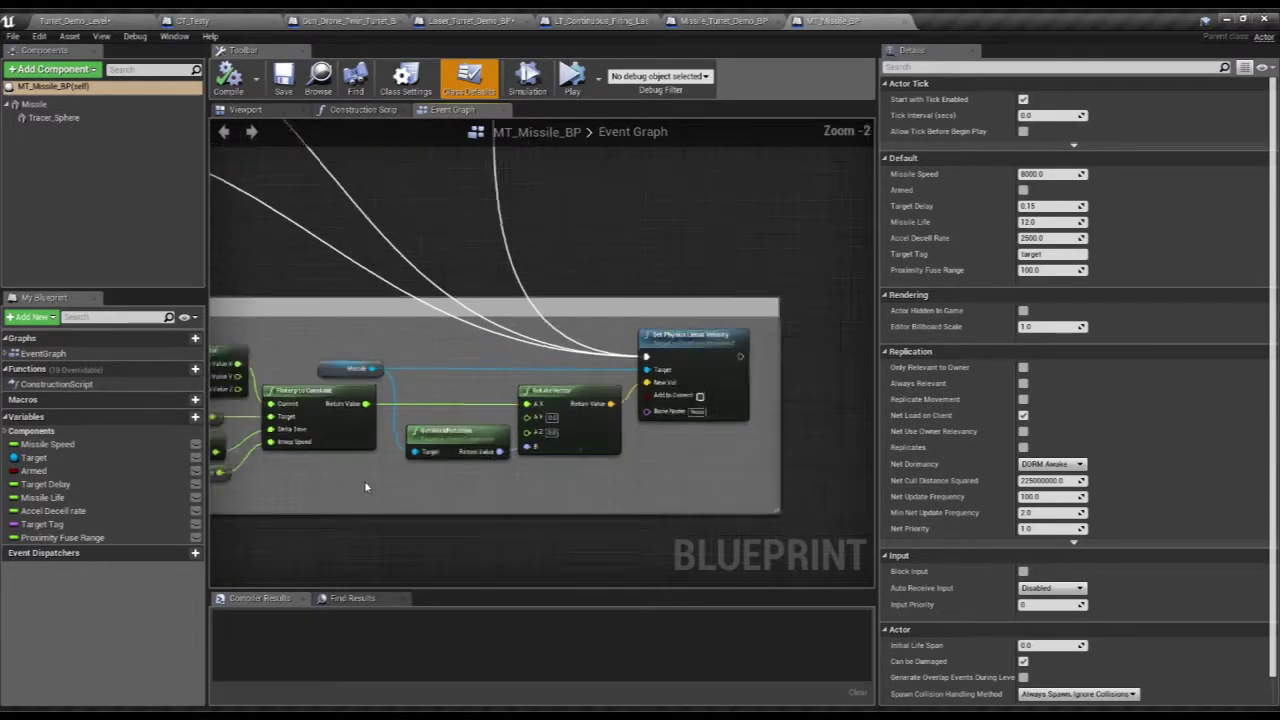
{"action": "right_click_drag", "start_coordinate": [369, 481], "coordinate": [534, 493]}
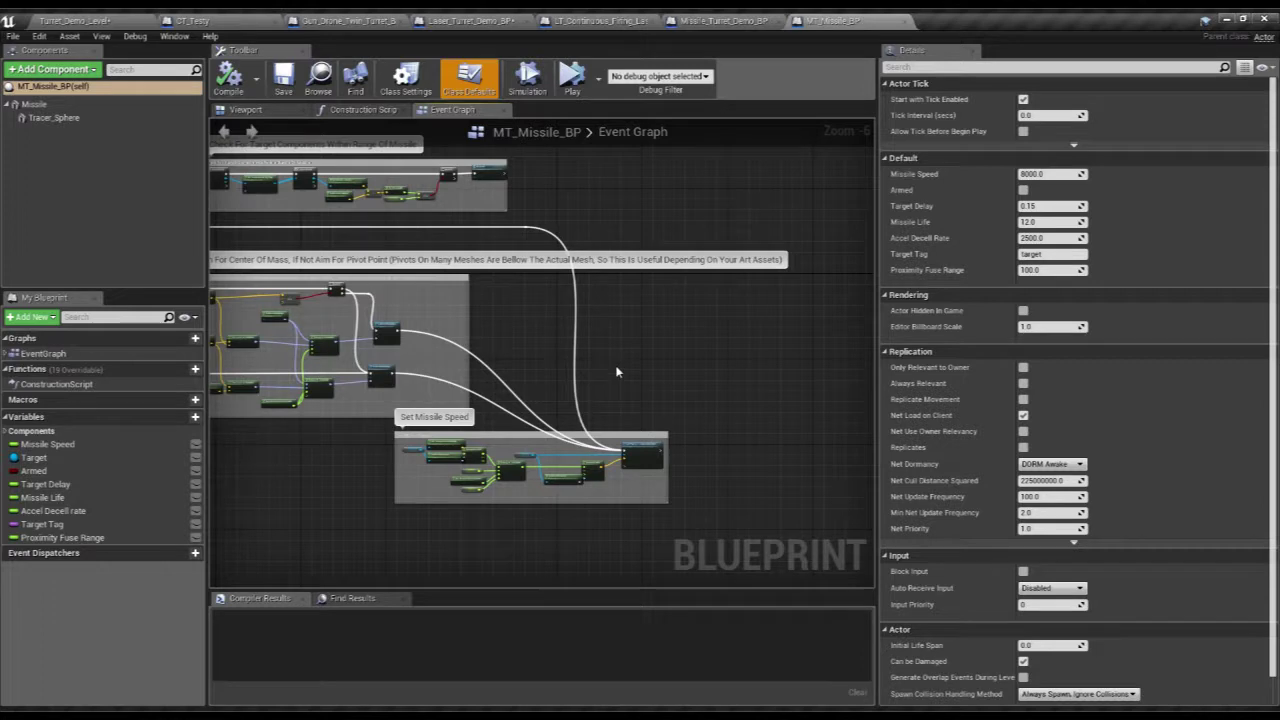
- Switch to Turret_Demo_Level, simulate it and watch the laser and missile turrets fire at their targets
{"action": "left_click", "coordinate": [80, 21]}
{"action": "left_click", "coordinate": [664, 62]}
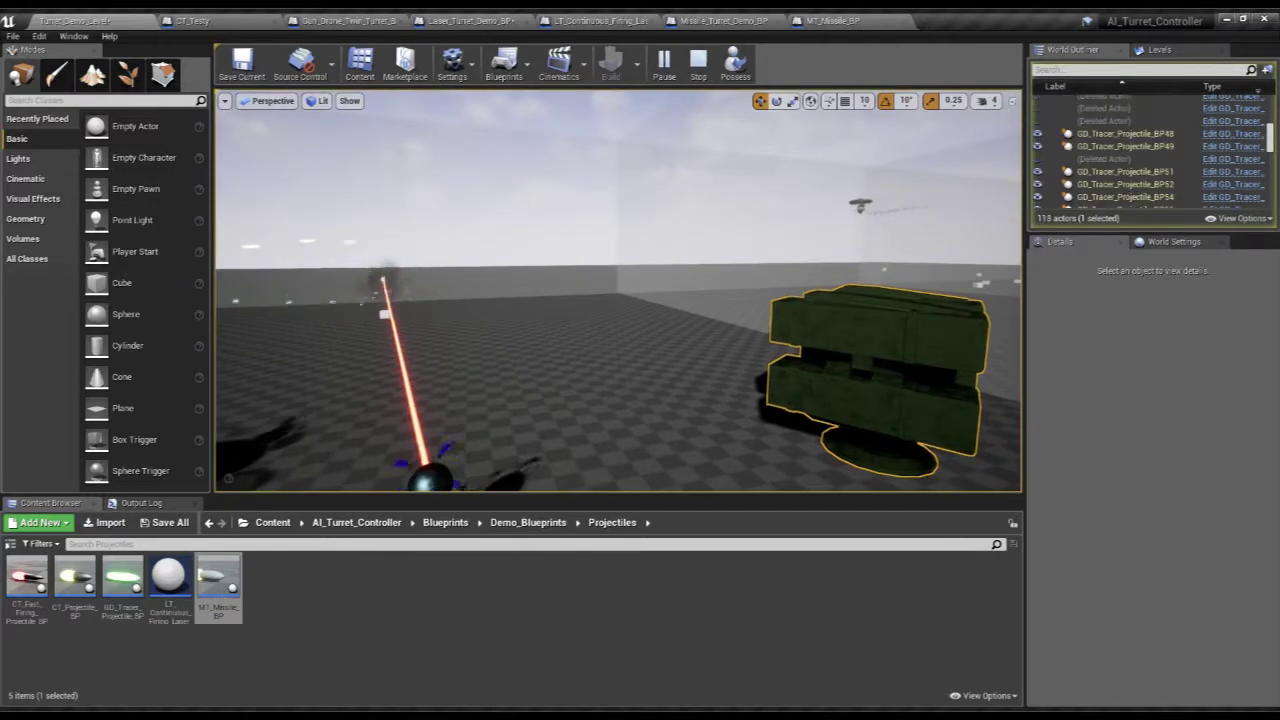
{"action": "mouse_move", "coordinate": [618, 290]}
{"action": "right_mouse_down"}
{"action": "mouse_move", "coordinate": [760, 290]}
{"action": "mouse_move", "coordinate": [618, 290]}
{"action": "right_mouse_up"}
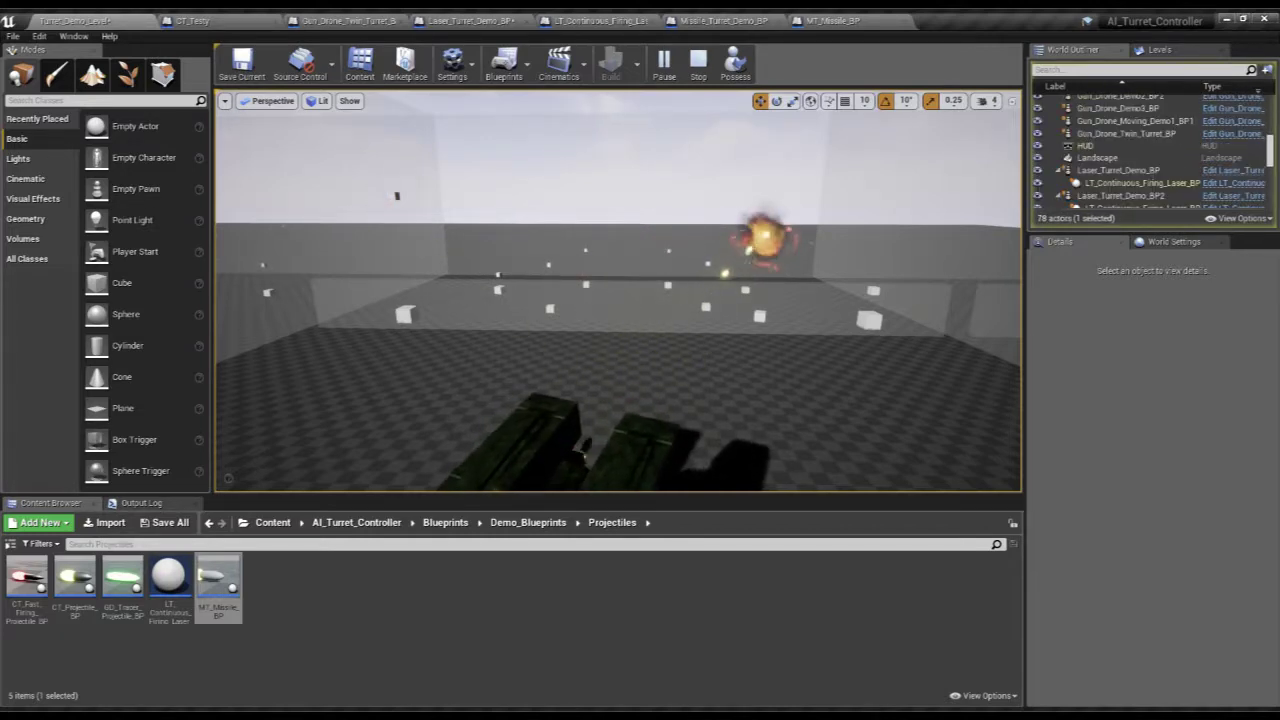
- Fly around the simulated level to observe the demo turrets and gun drones in action from different viewpoints
{"action": "mouse_move", "coordinate": [618, 290]}
{"action": "right_mouse_down"}
{"action": "mouse_move", "coordinate": [370, 290]}
{"action": "mouse_move", "coordinate": [480, 295]}
{"action": "mouse_move", "coordinate": [510, 315]}
{"action": "mouse_move", "coordinate": [480, 340]}
{"action": "mouse_move", "coordinate": [490, 355]}
{"action": "mouse_move", "coordinate": [550, 320]}
{"action": "mouse_move", "coordinate": [680, 300]}
{"action": "mouse_move", "coordinate": [585, 300]}
{"action": "mouse_move", "coordinate": [655, 310]}
{"action": "mouse_move", "coordinate": [645, 245]}
{"action": "mouse_move", "coordinate": [640, 275]}
{"action": "mouse_move", "coordinate": [550, 295]}
{"action": "mouse_move", "coordinate": [515, 250]}
{"action": "mouse_move", "coordinate": [720, 280]}
{"action": "mouse_move", "coordinate": [630, 280]}
{"action": "right_mouse_up"}
{"action": "key", "text": "w"}
{"action": "key", "text": "s"}
{"action": "key", "text": "w"}
{"action": "key", "text": "w"}
{"action": "key", "text": "w"}
{"action": "key", "text": "s"}
{"action": "key", "text": "a"}
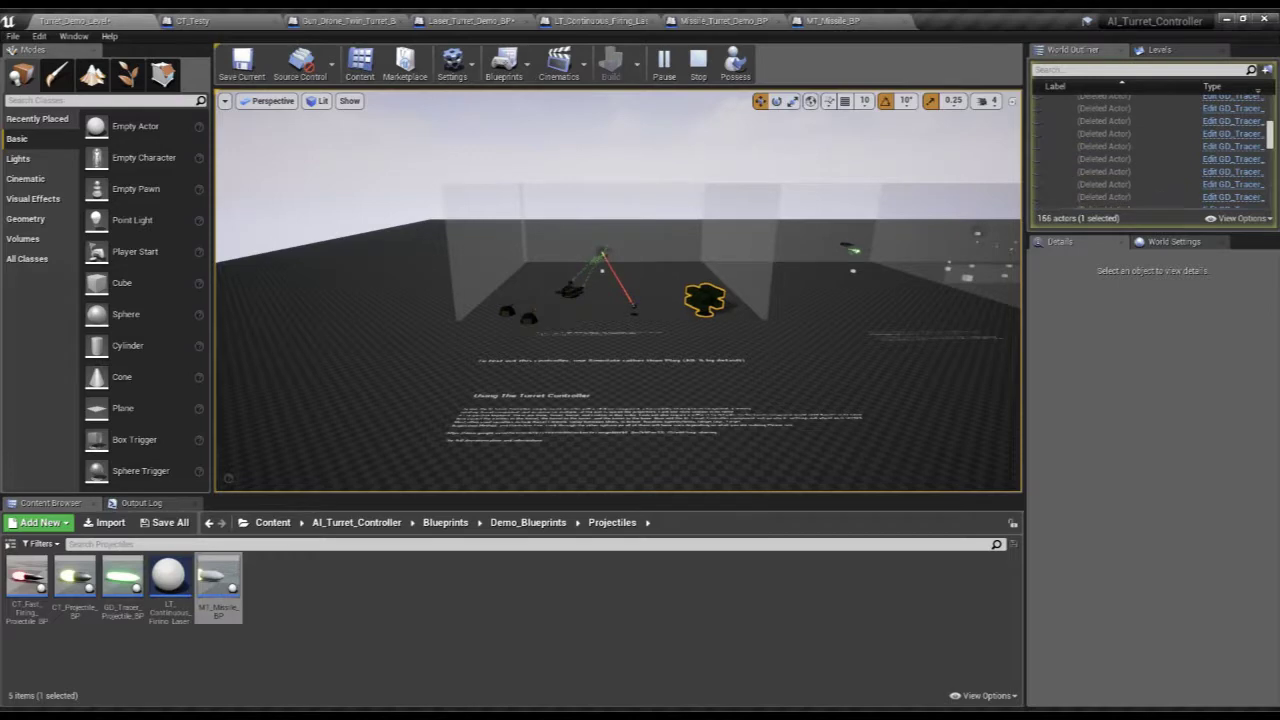